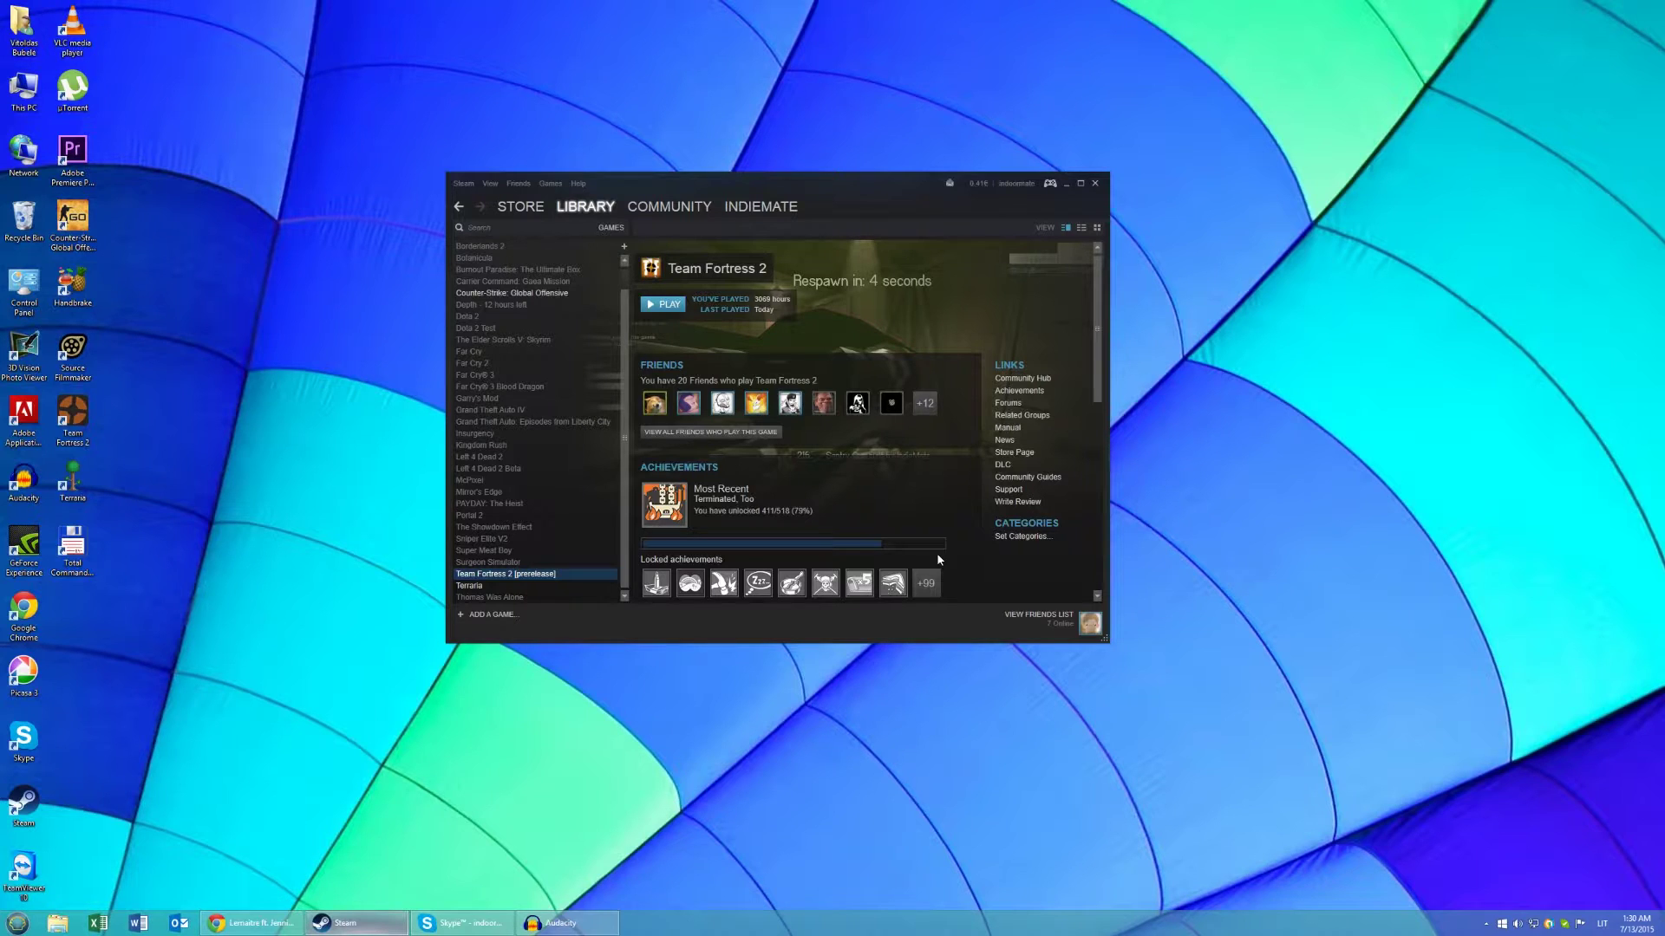
Confirm Steam Cloud synchronization is enabled in Steam's Cloud settings, then close Settings.
click(463, 183)
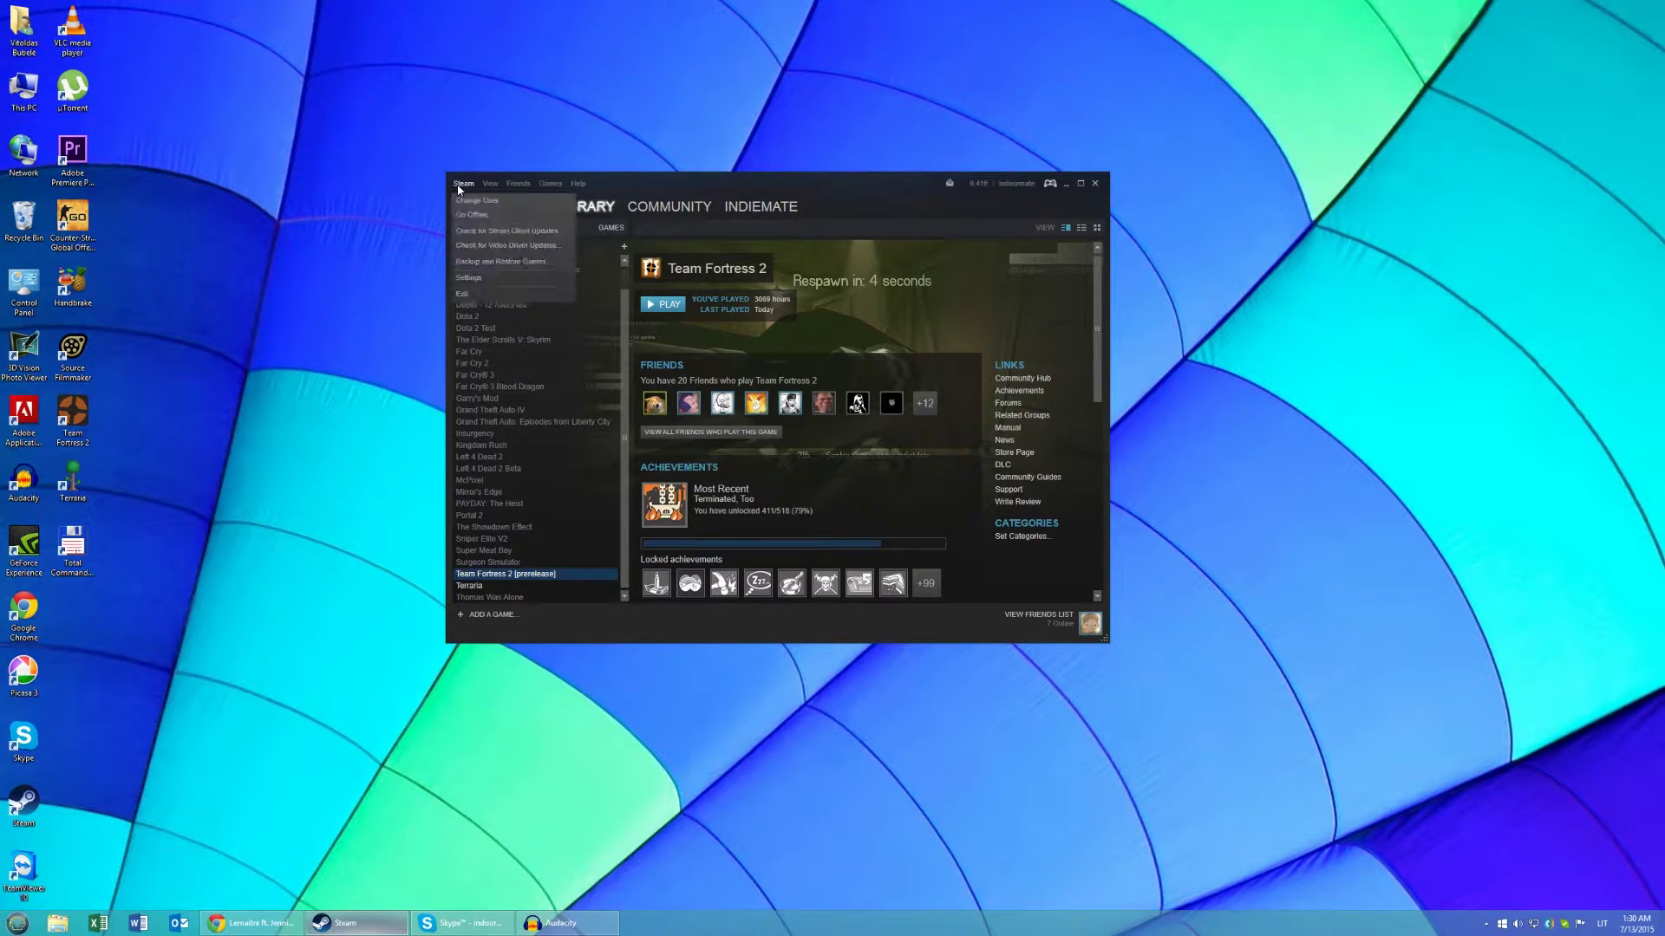
click(467, 275)
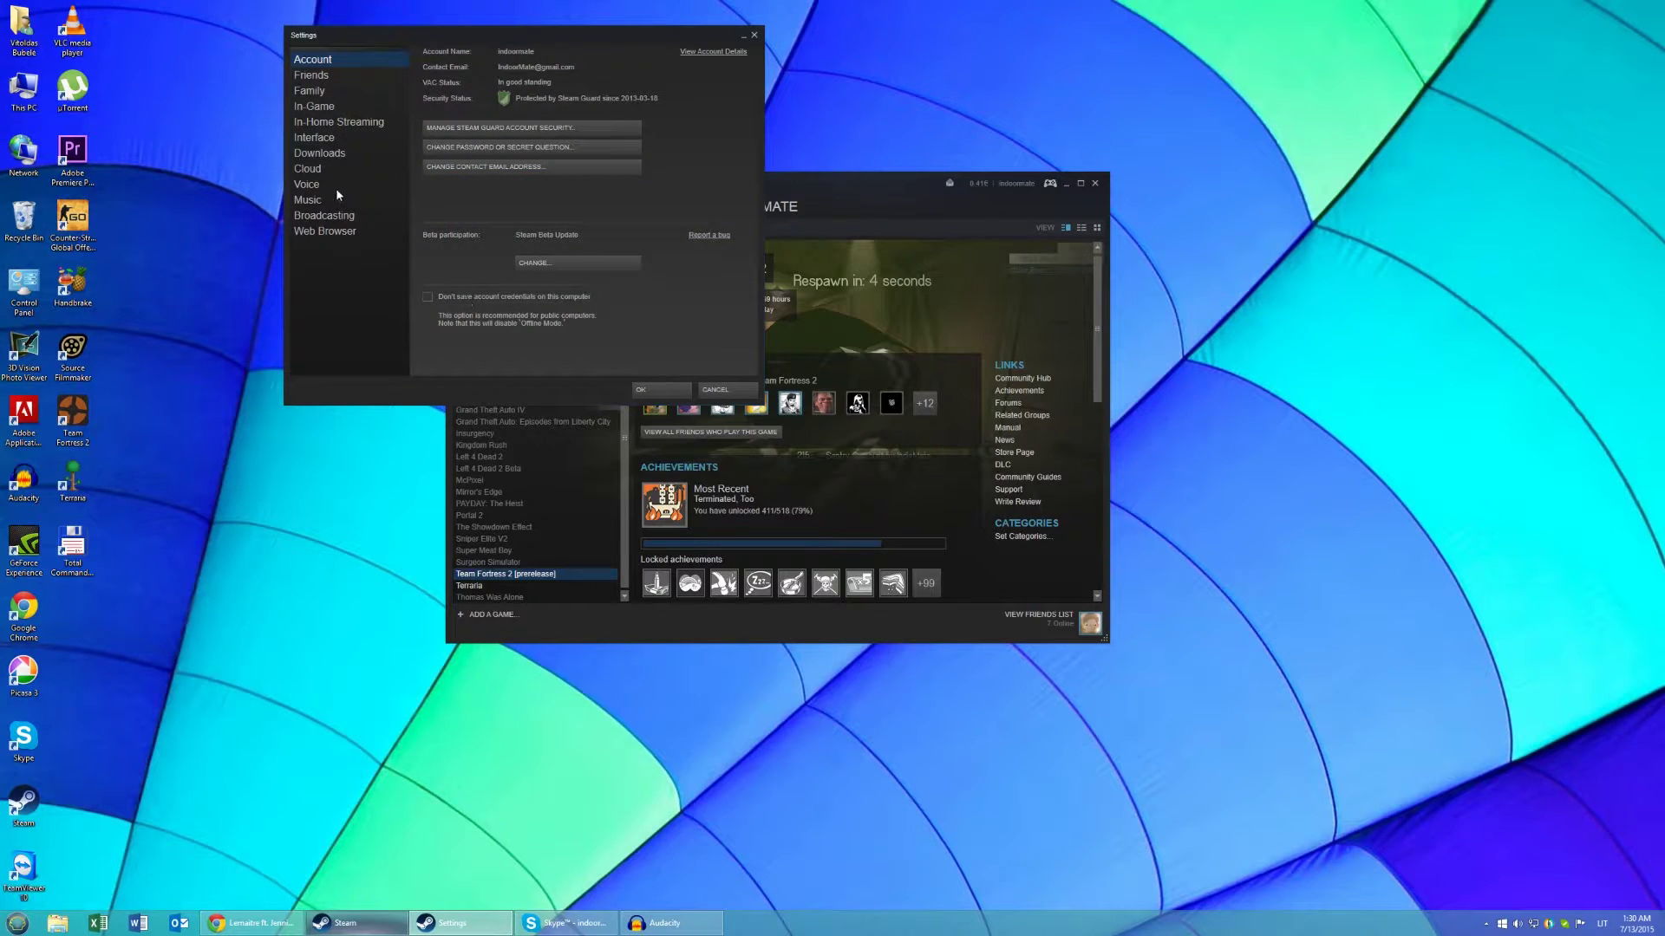
click(309, 169)
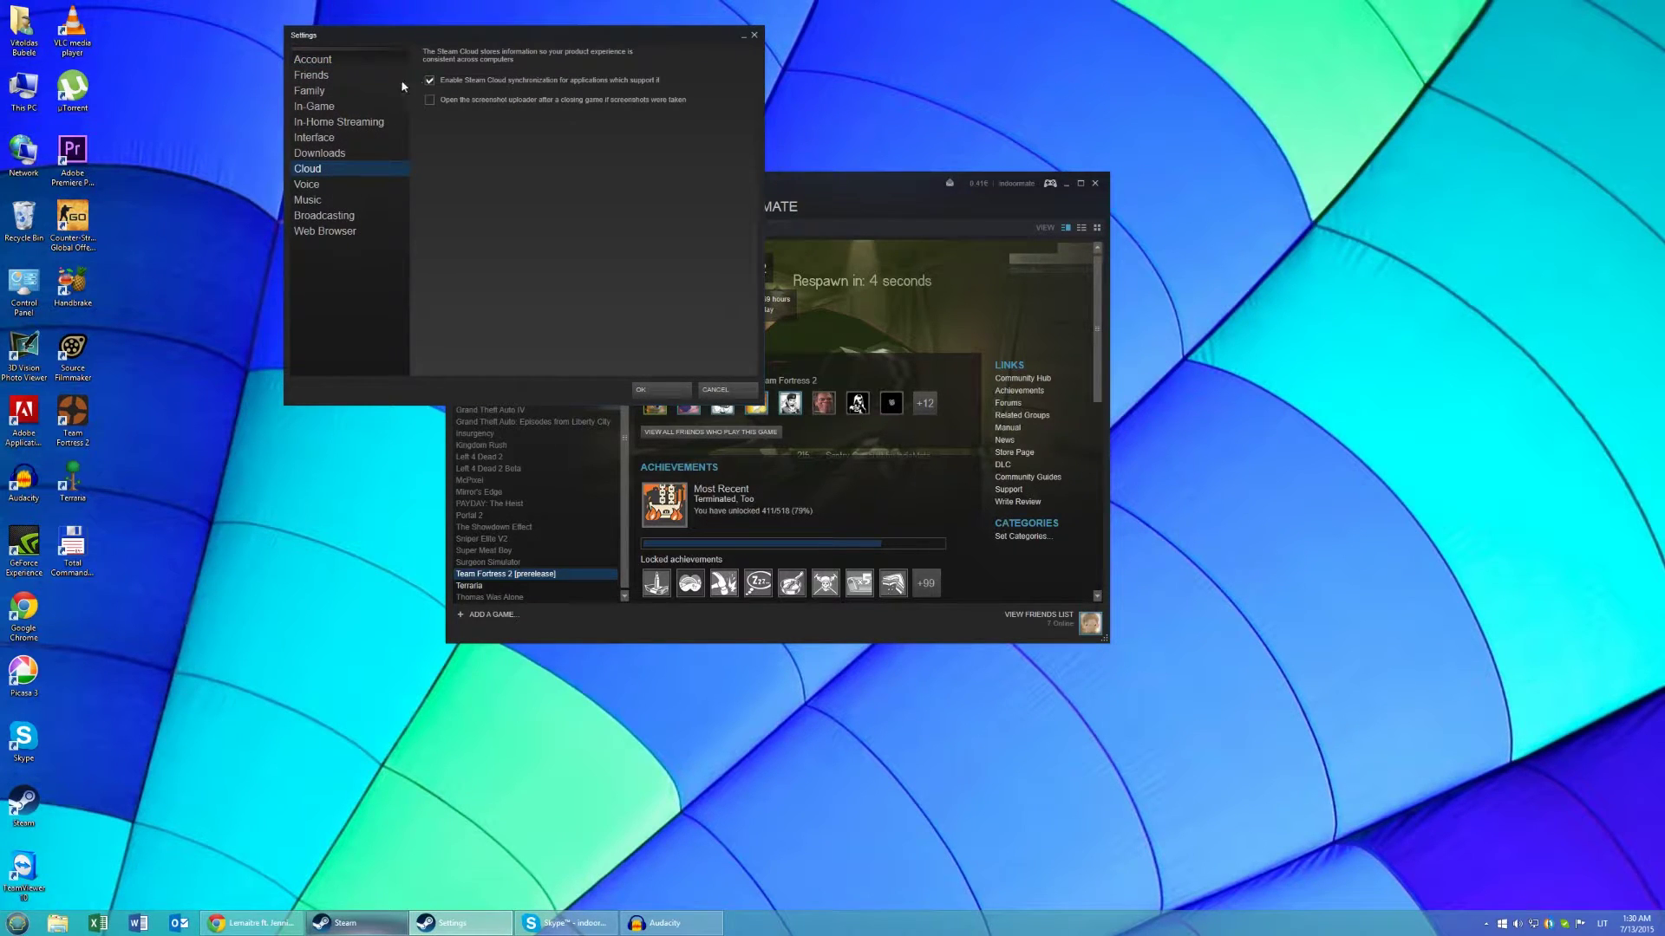
click(646, 389)
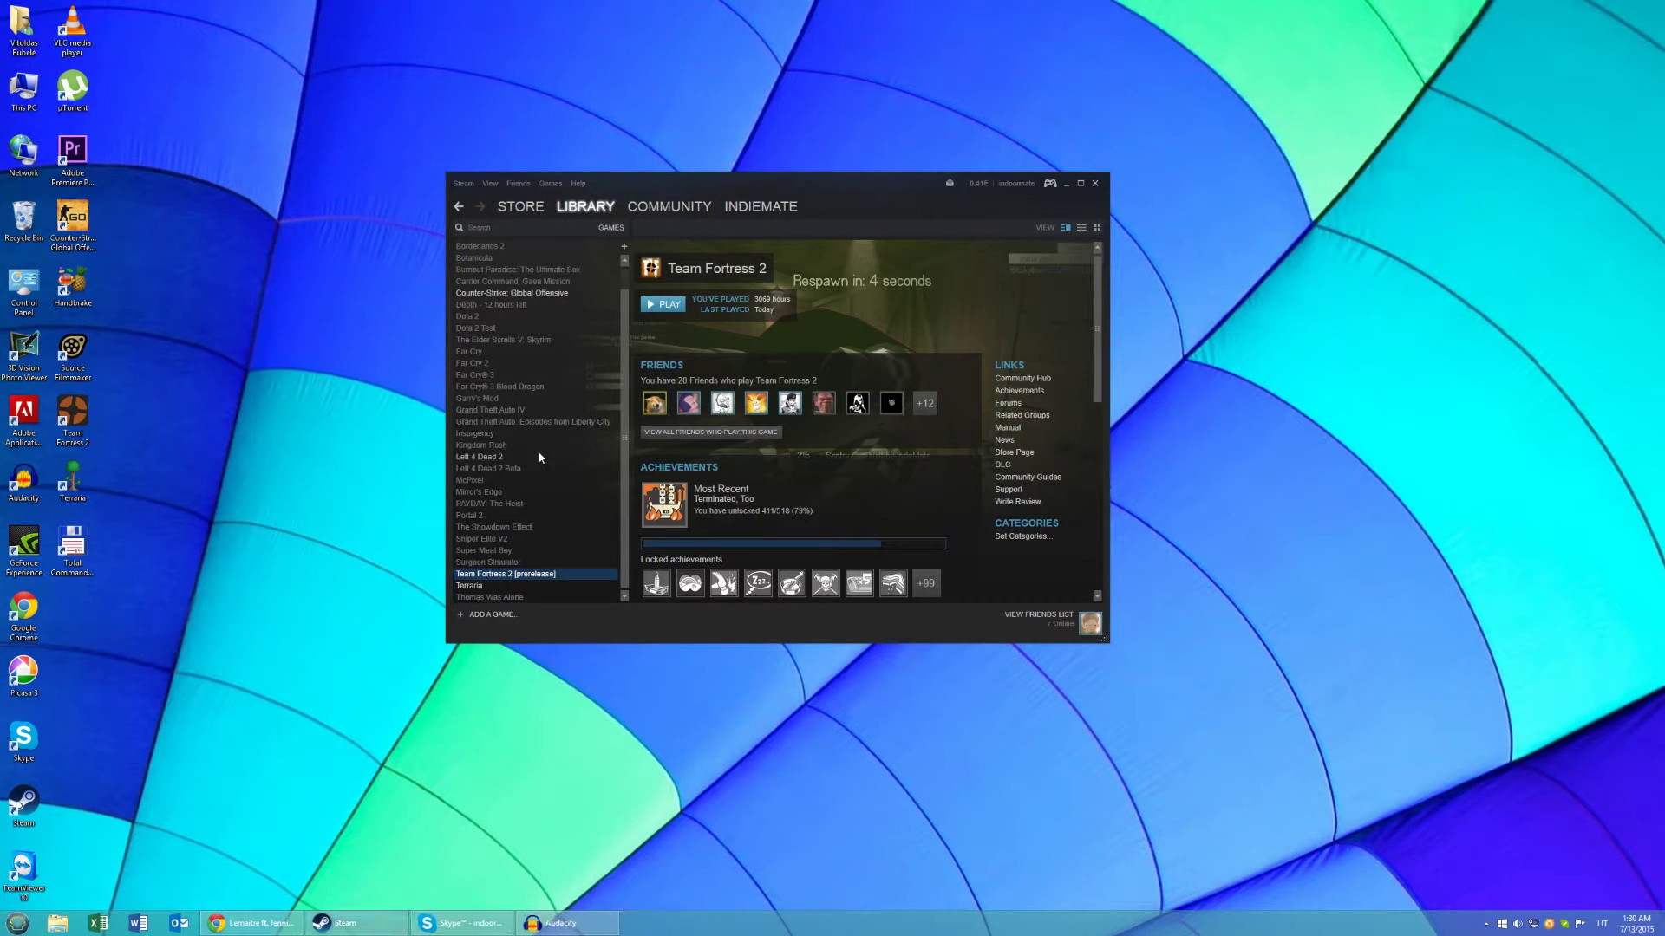
Check Steam Cloud sync on the Updates tab of Team Fortress 2's Properties, then close it.
right_click(499, 576)
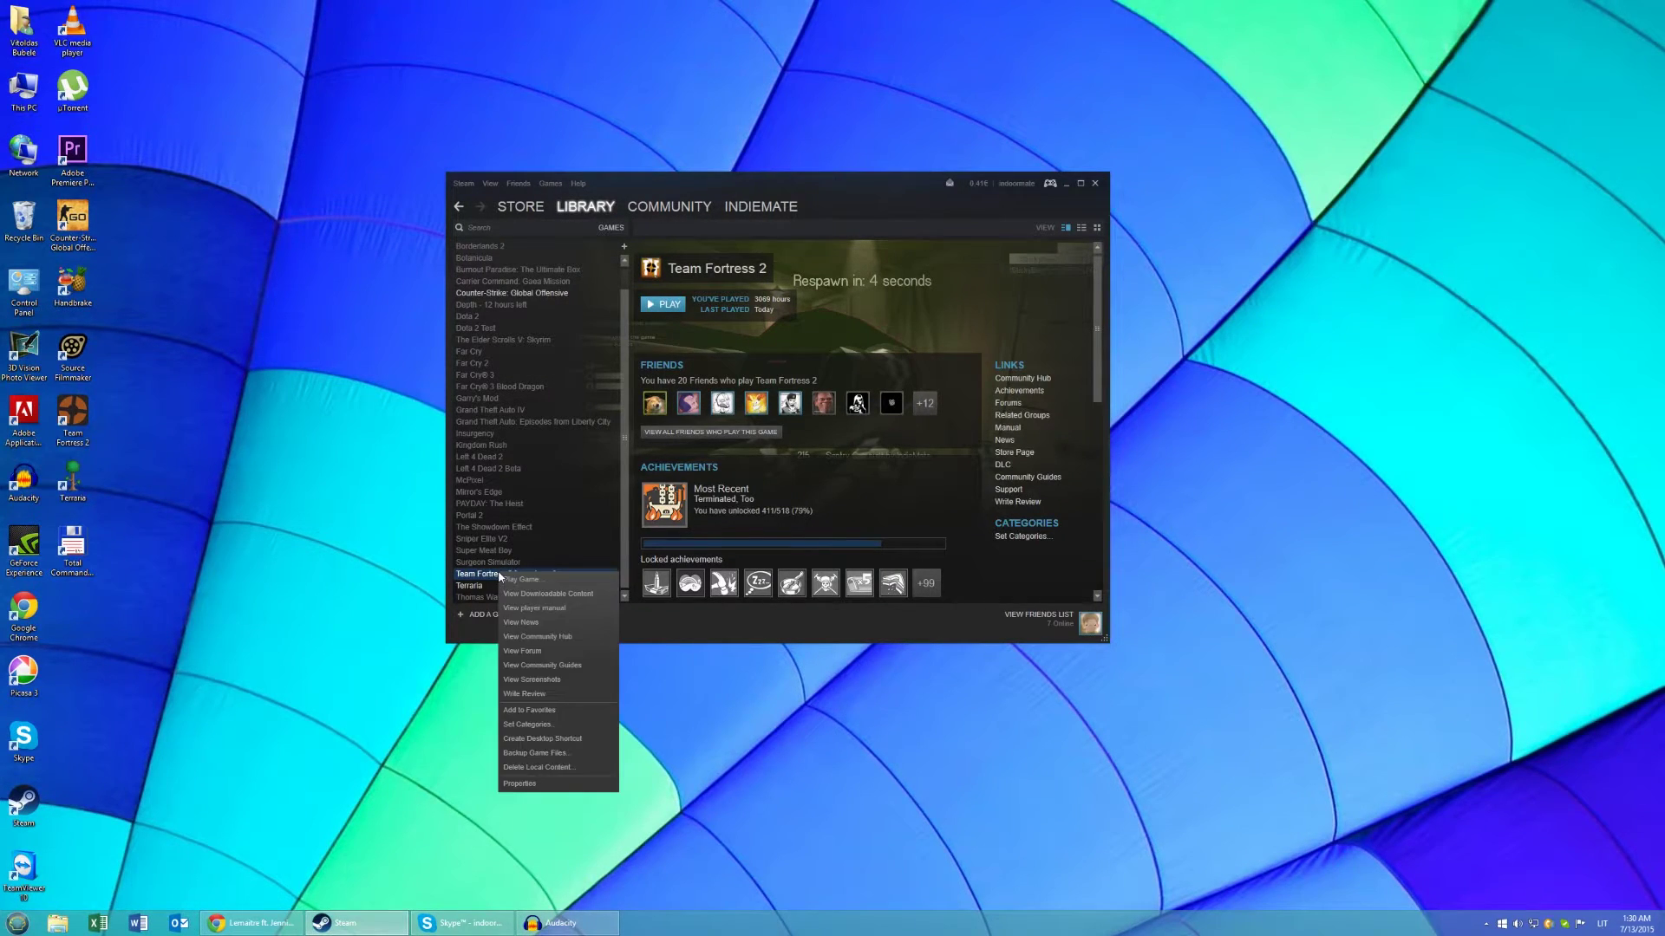
click(524, 784)
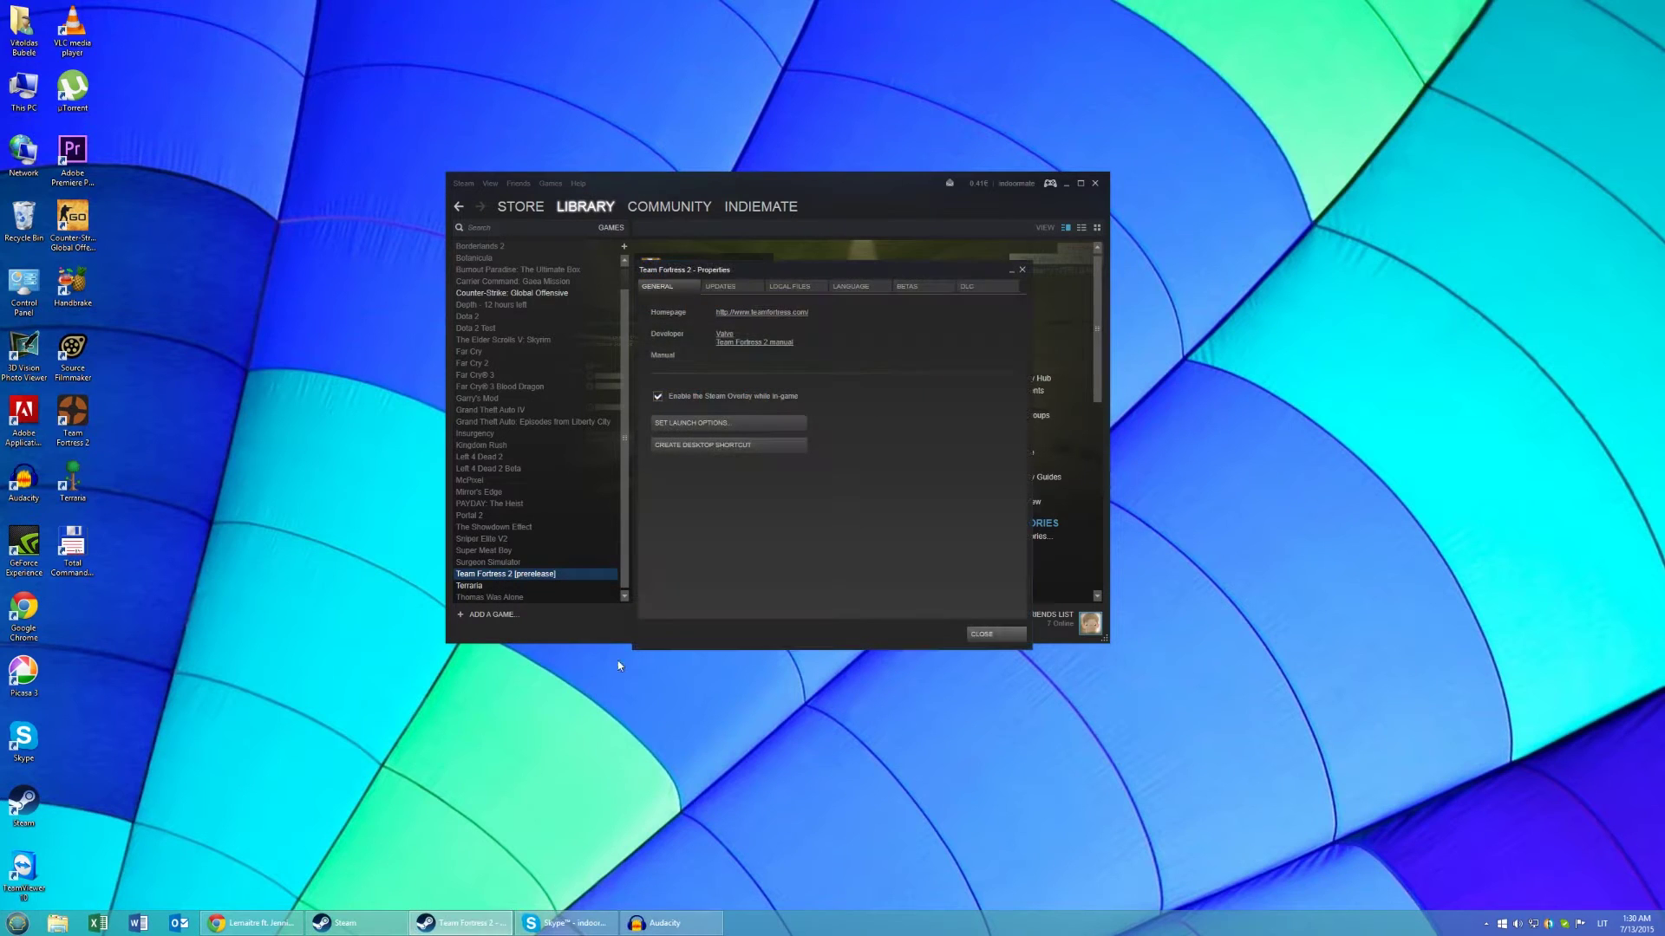
click(726, 287)
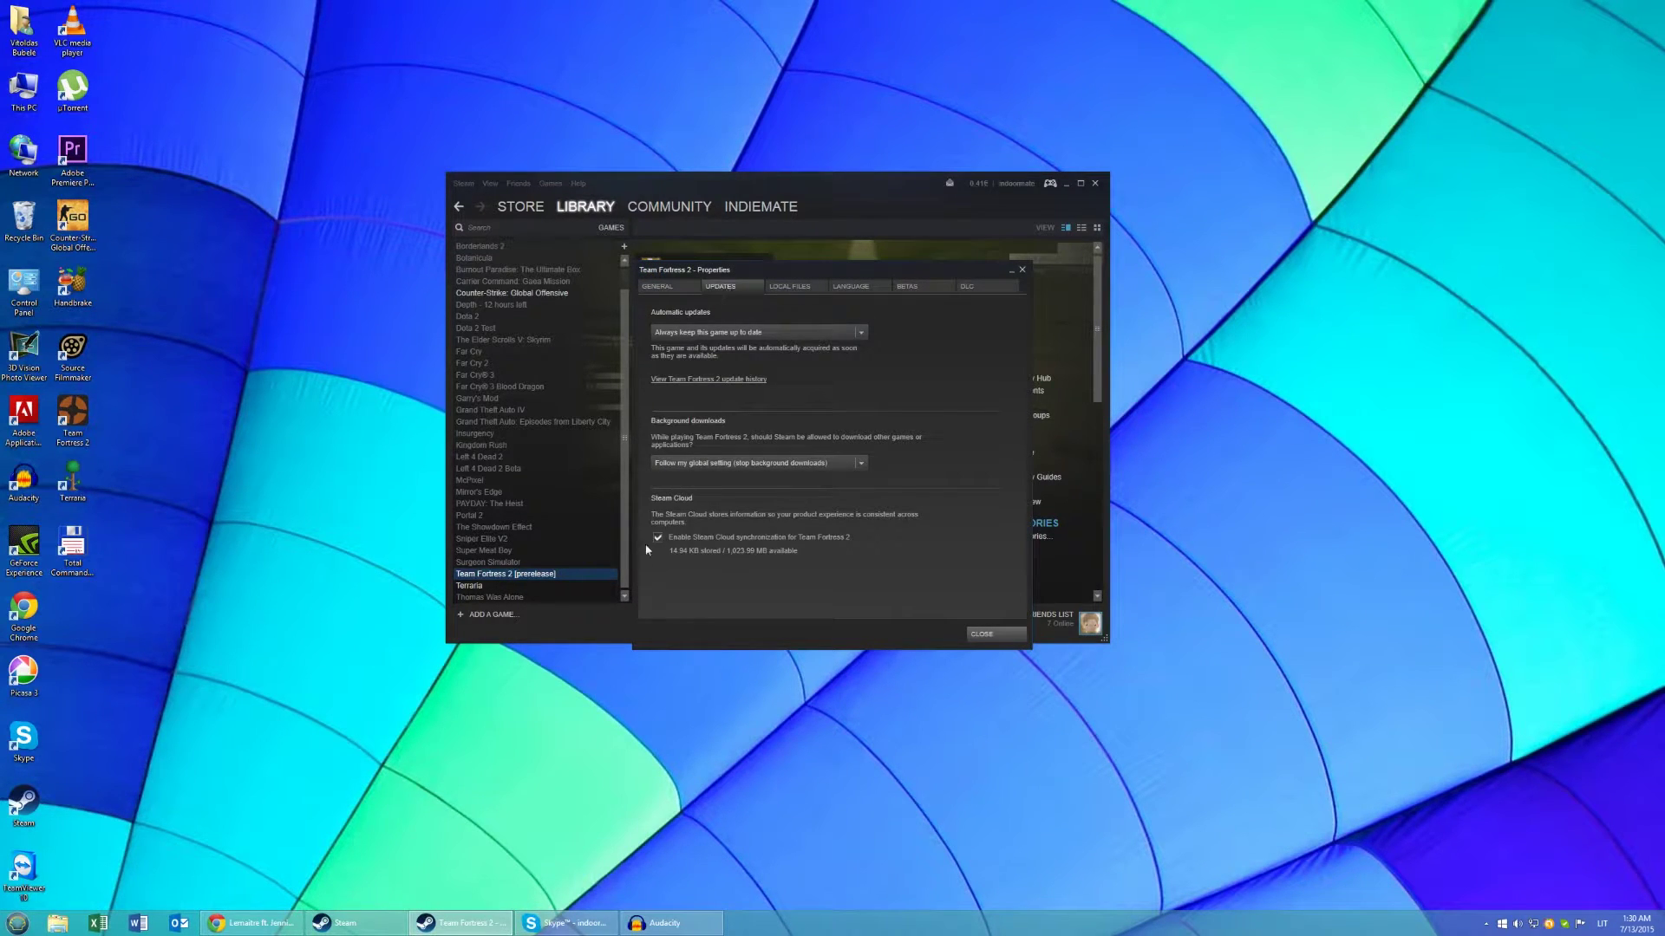
click(988, 633)
Exit Steam completely from the Steam menu.
click(463, 184)
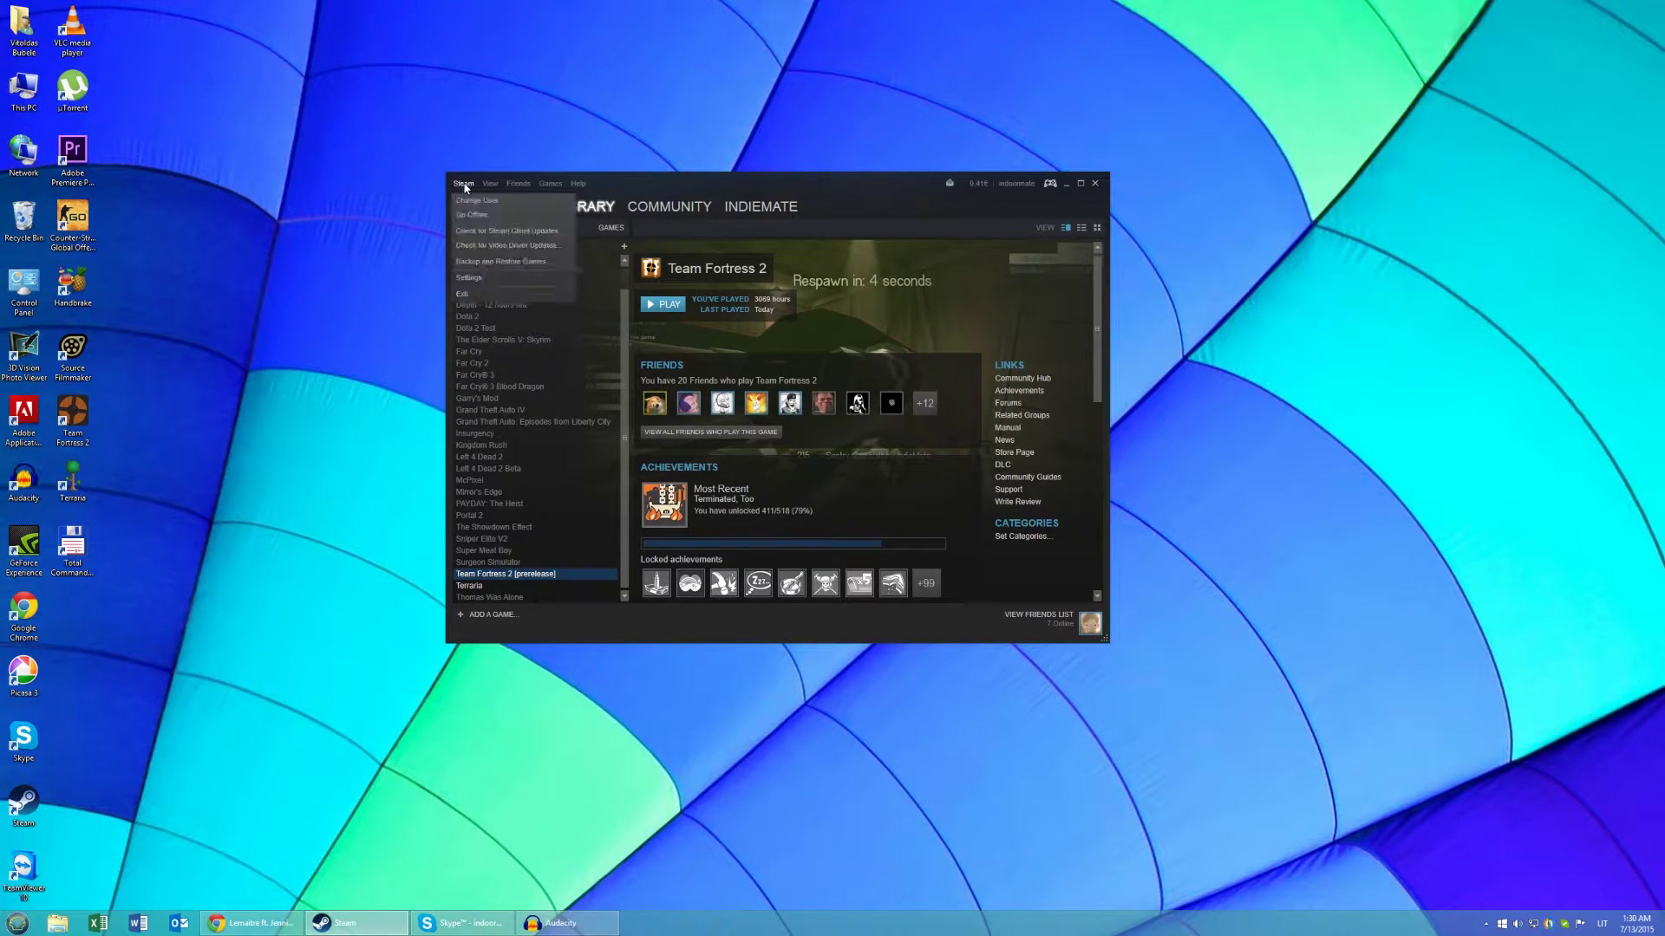
click(468, 293)
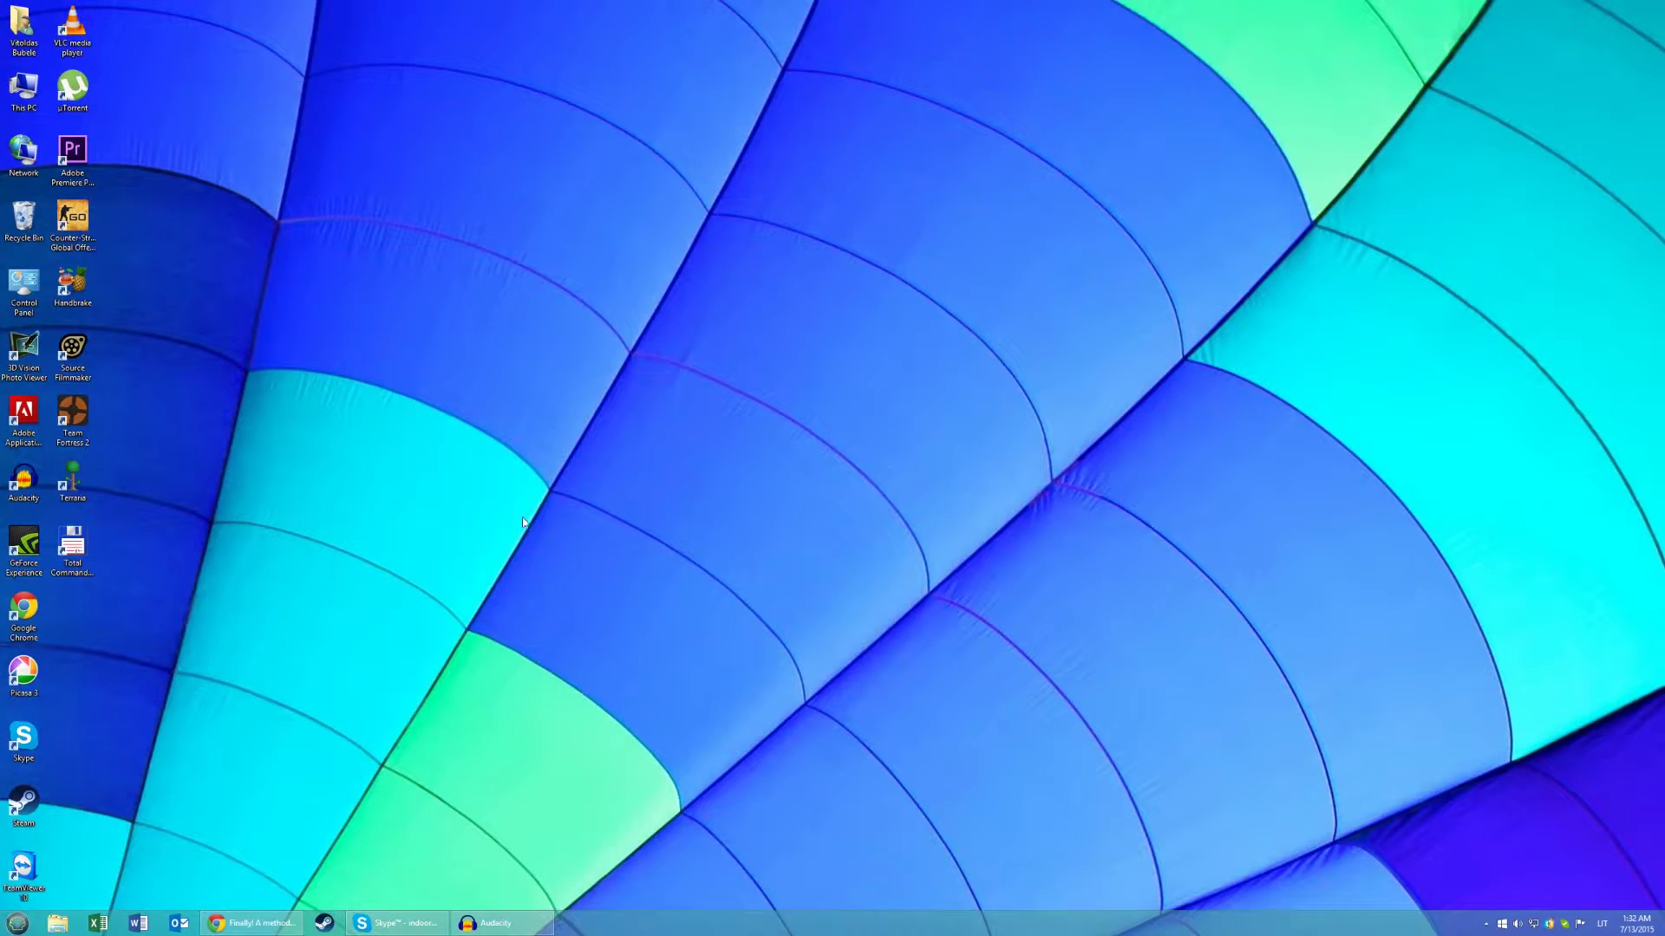
Browse in File Explorer to C:\Program Files (x86)\Steam.
click(54, 926)
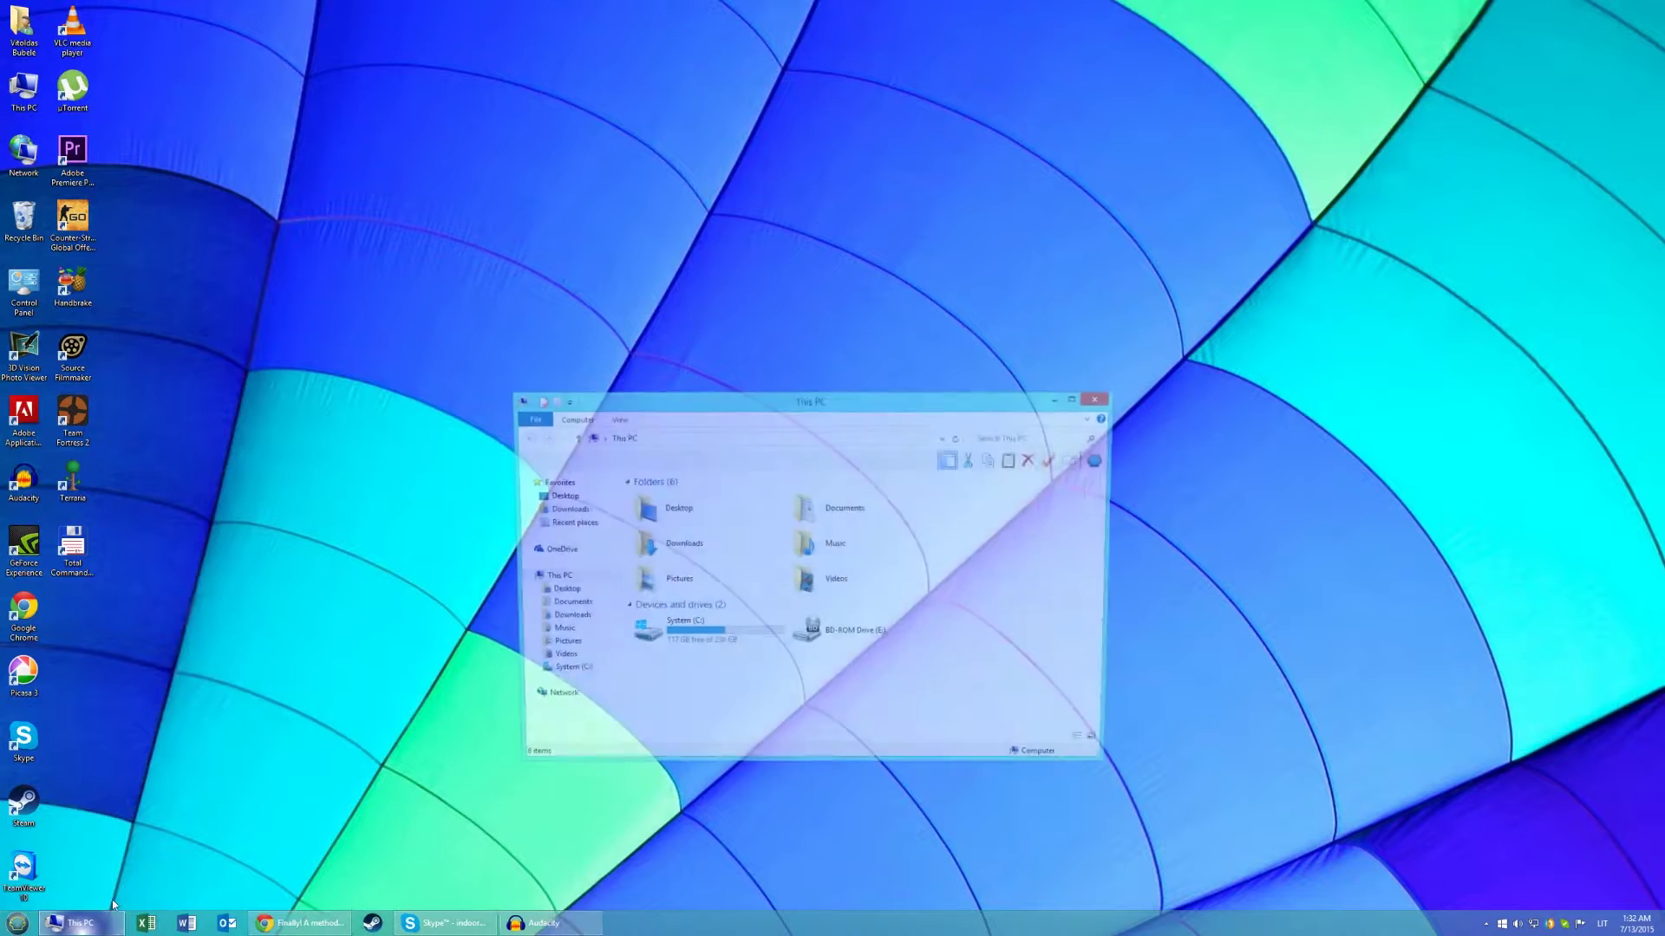
double_click(678, 642)
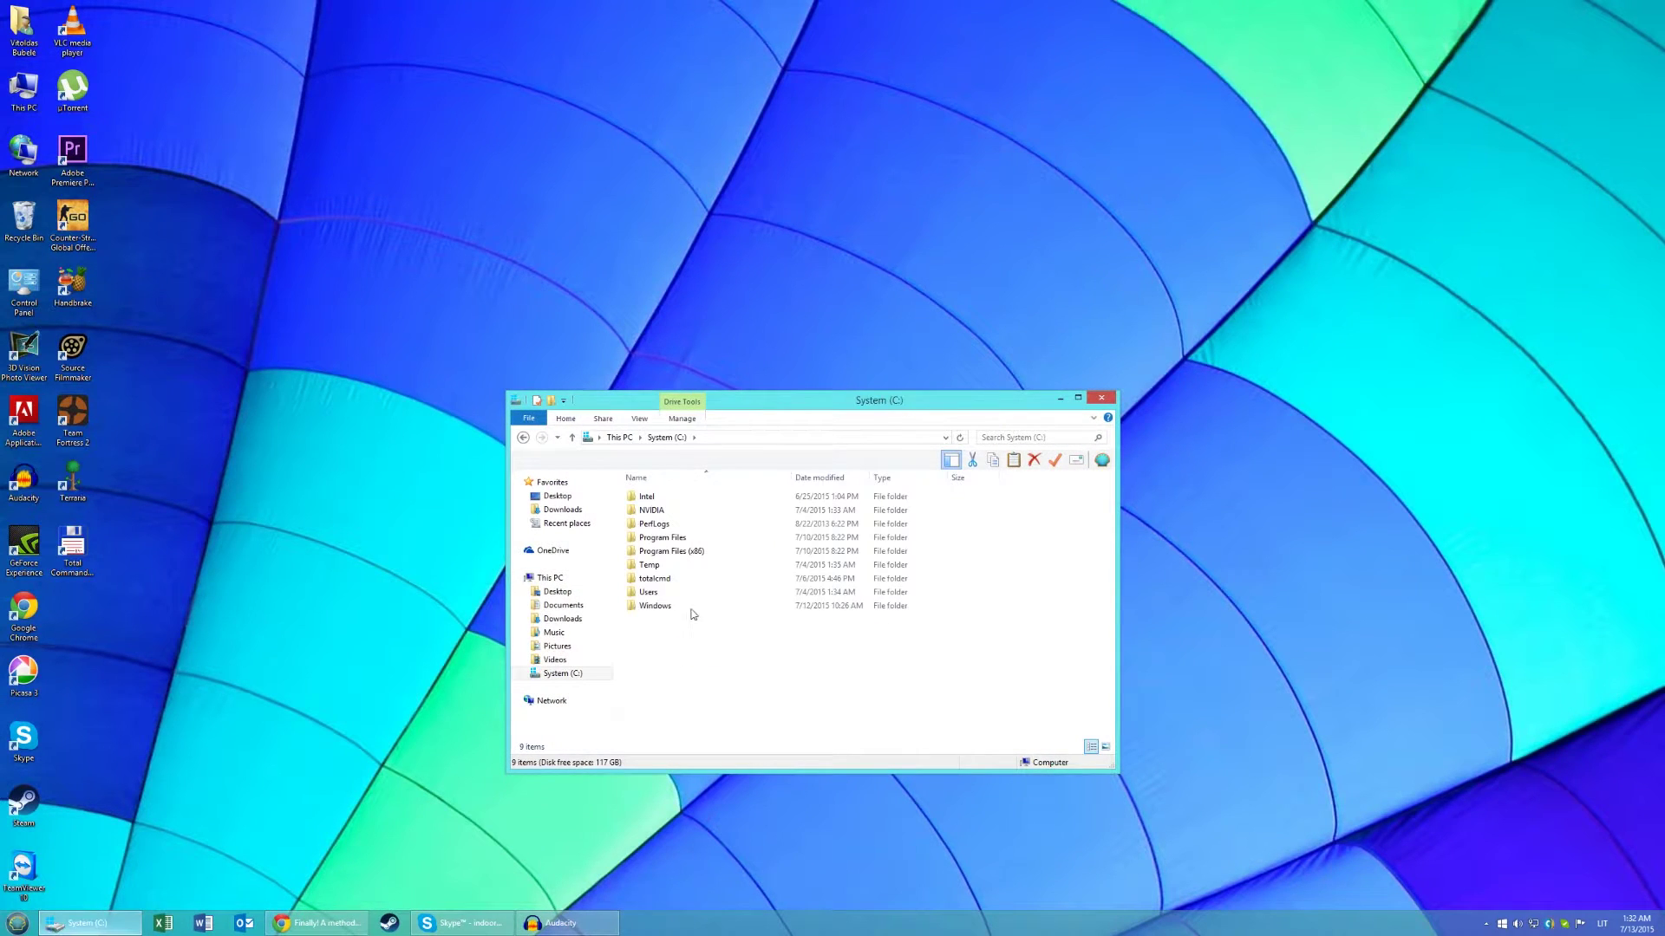
double_click(704, 552)
scroll(726, 579, down, 4)
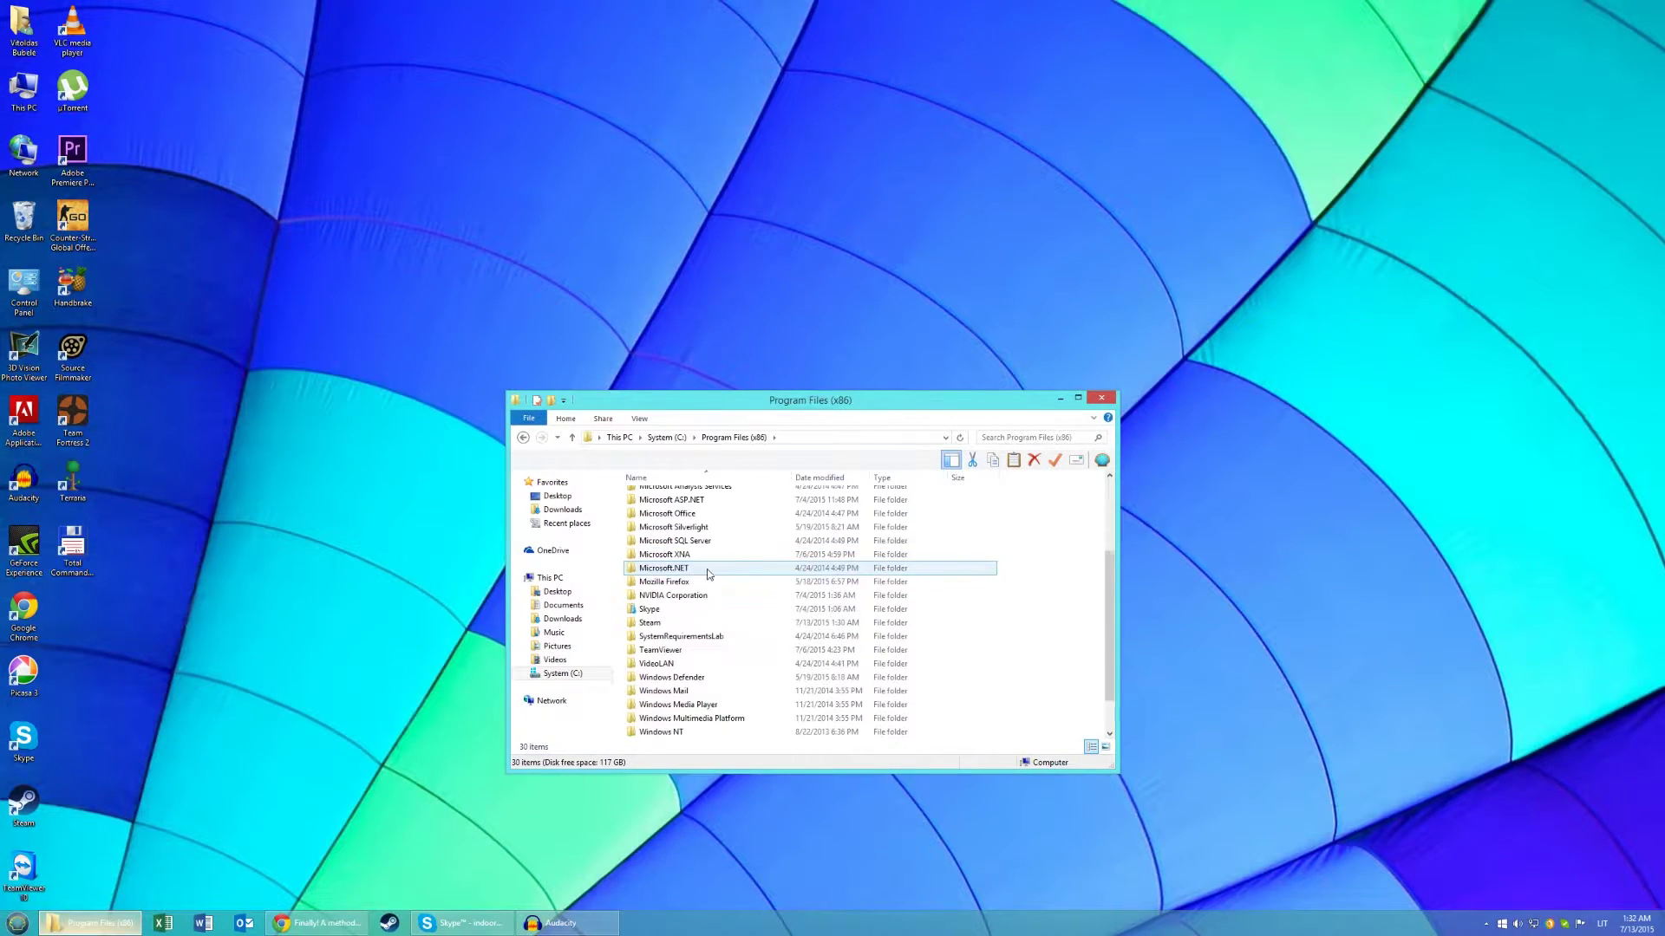
click(685, 583)
double_click(686, 585)
Go into userdata, the account folder and 440, and select the remote folder.
scroll(681, 641, down, 2)
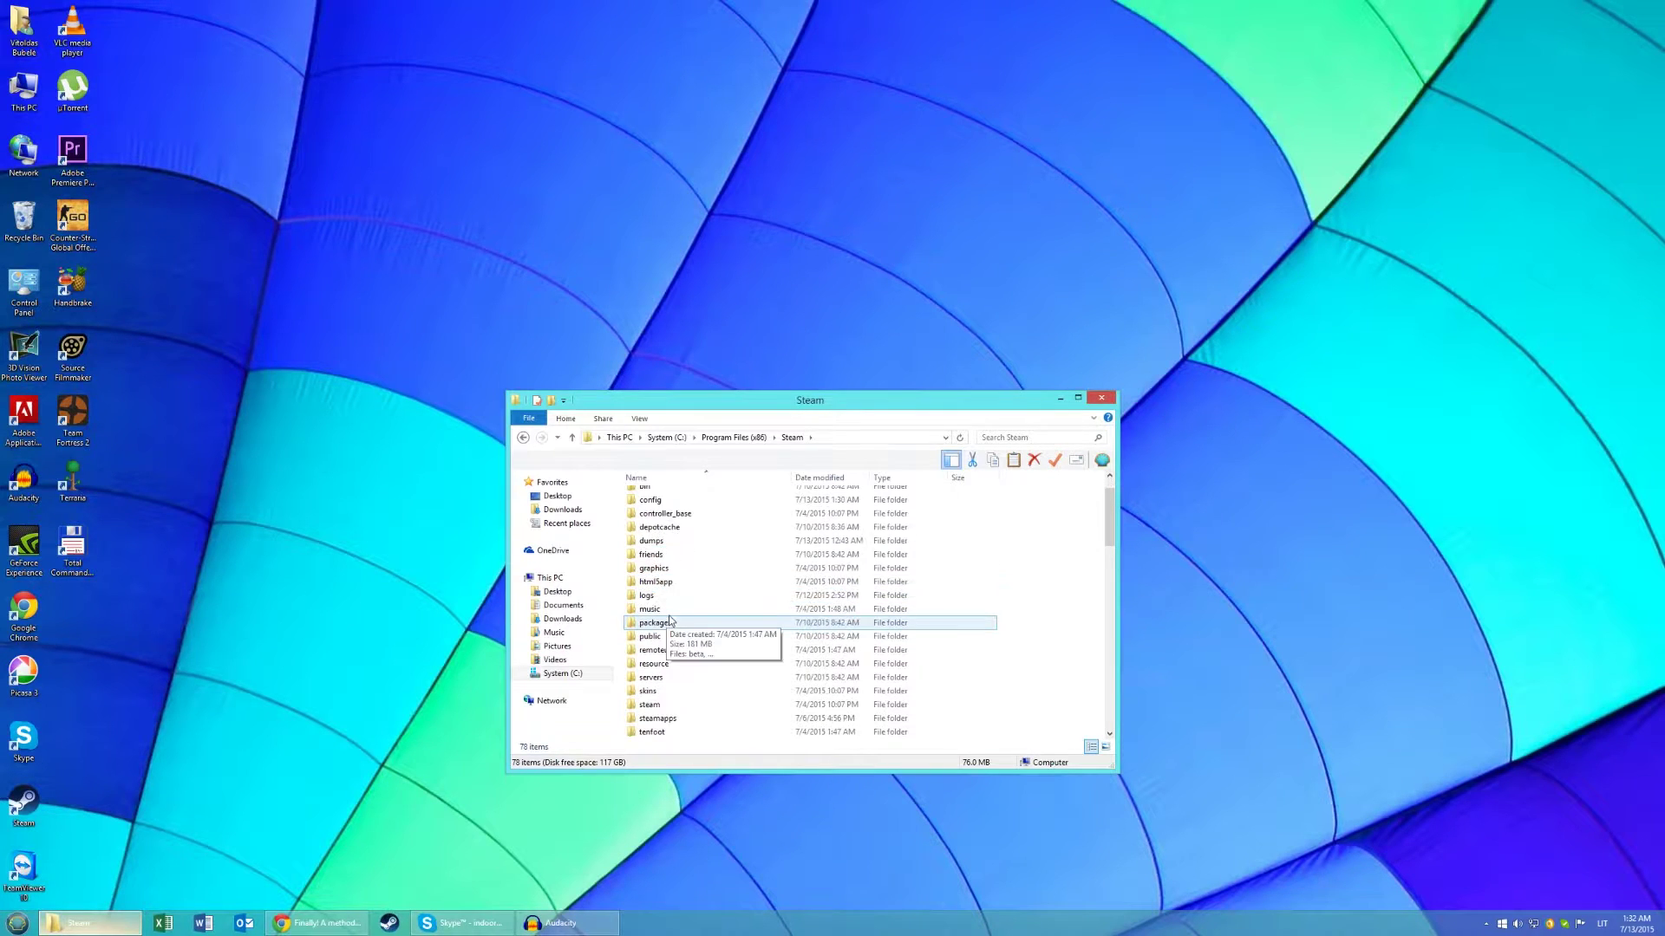
click(678, 719)
double_click(675, 705)
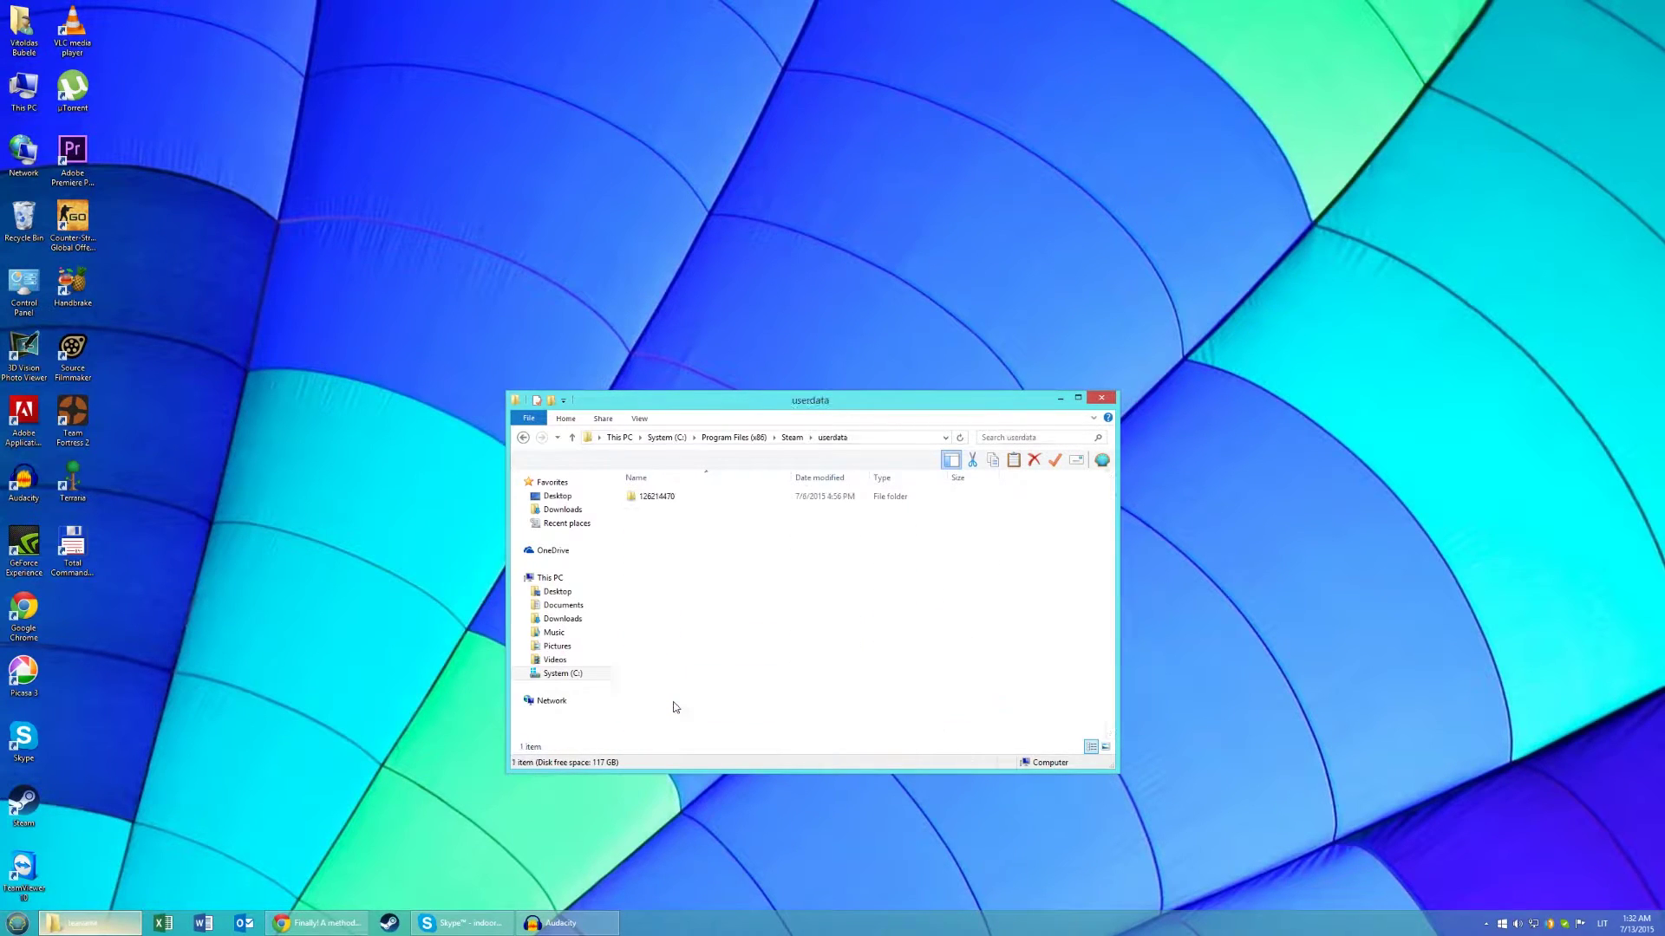
double_click(667, 498)
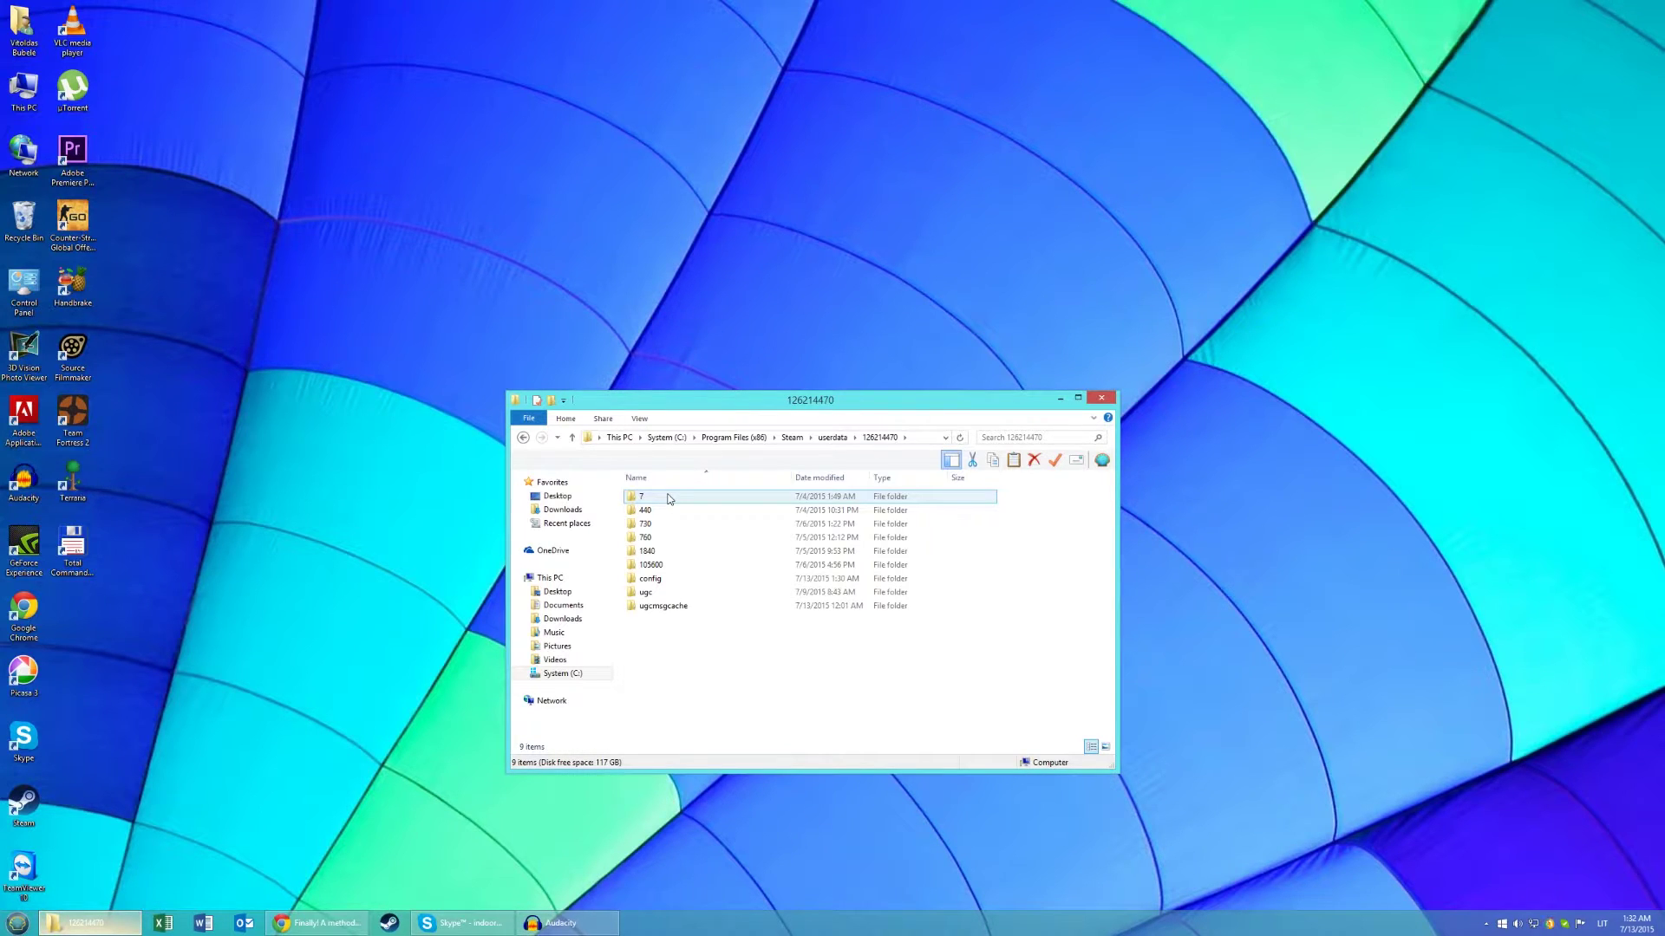
click(664, 511)
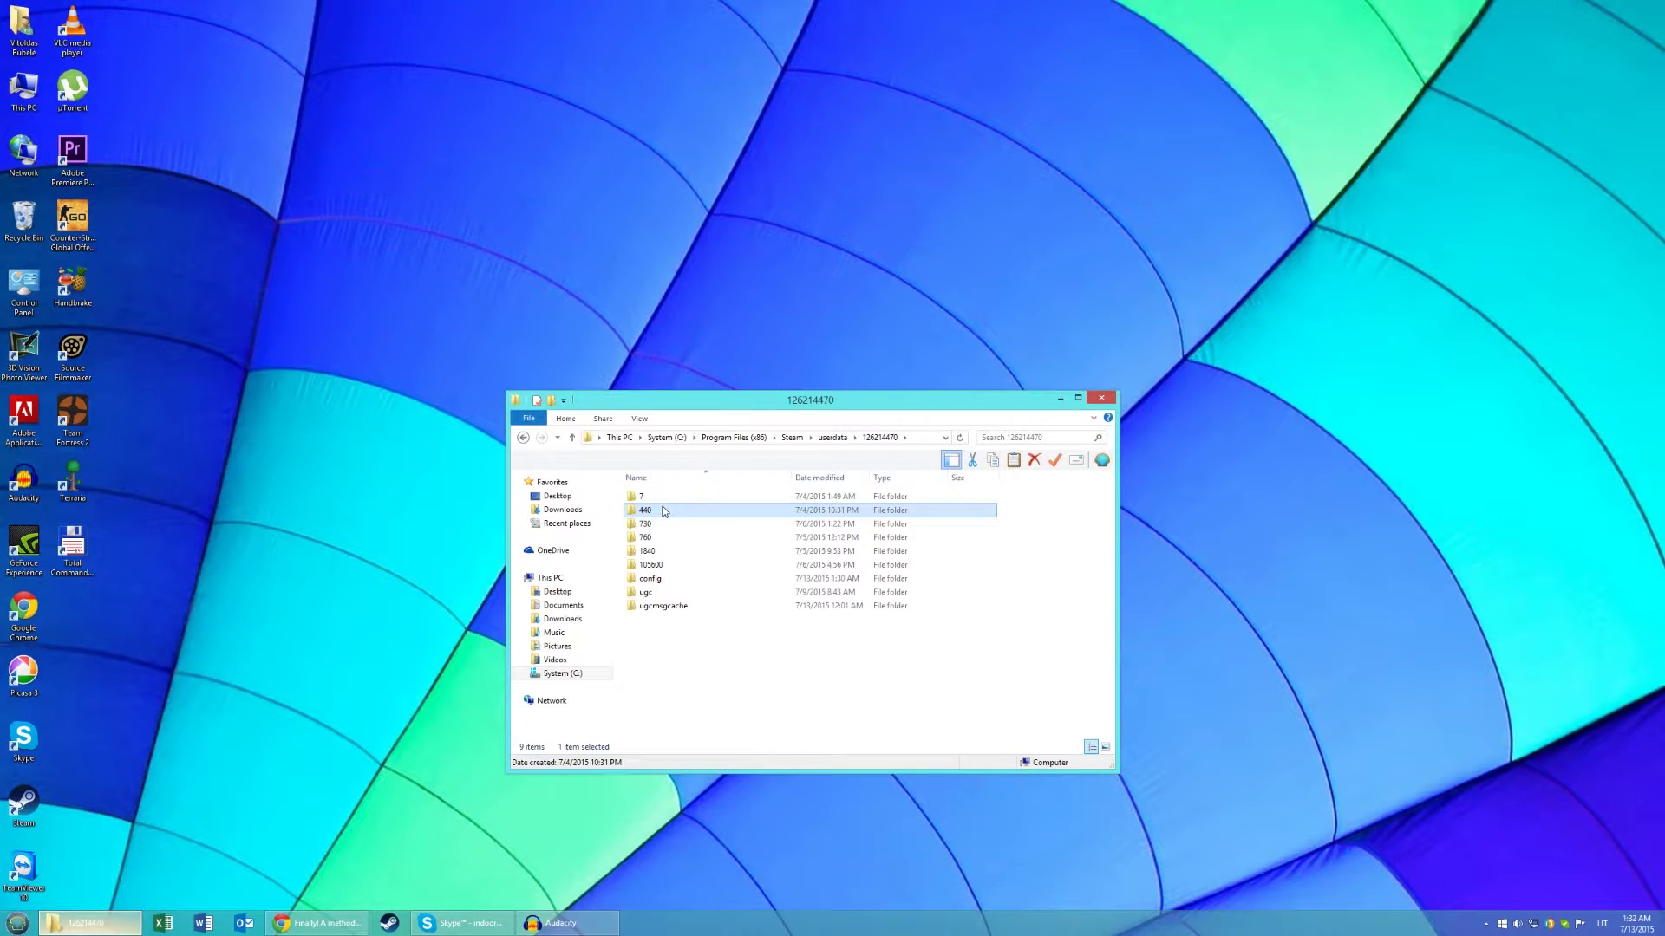
double_click(643, 515)
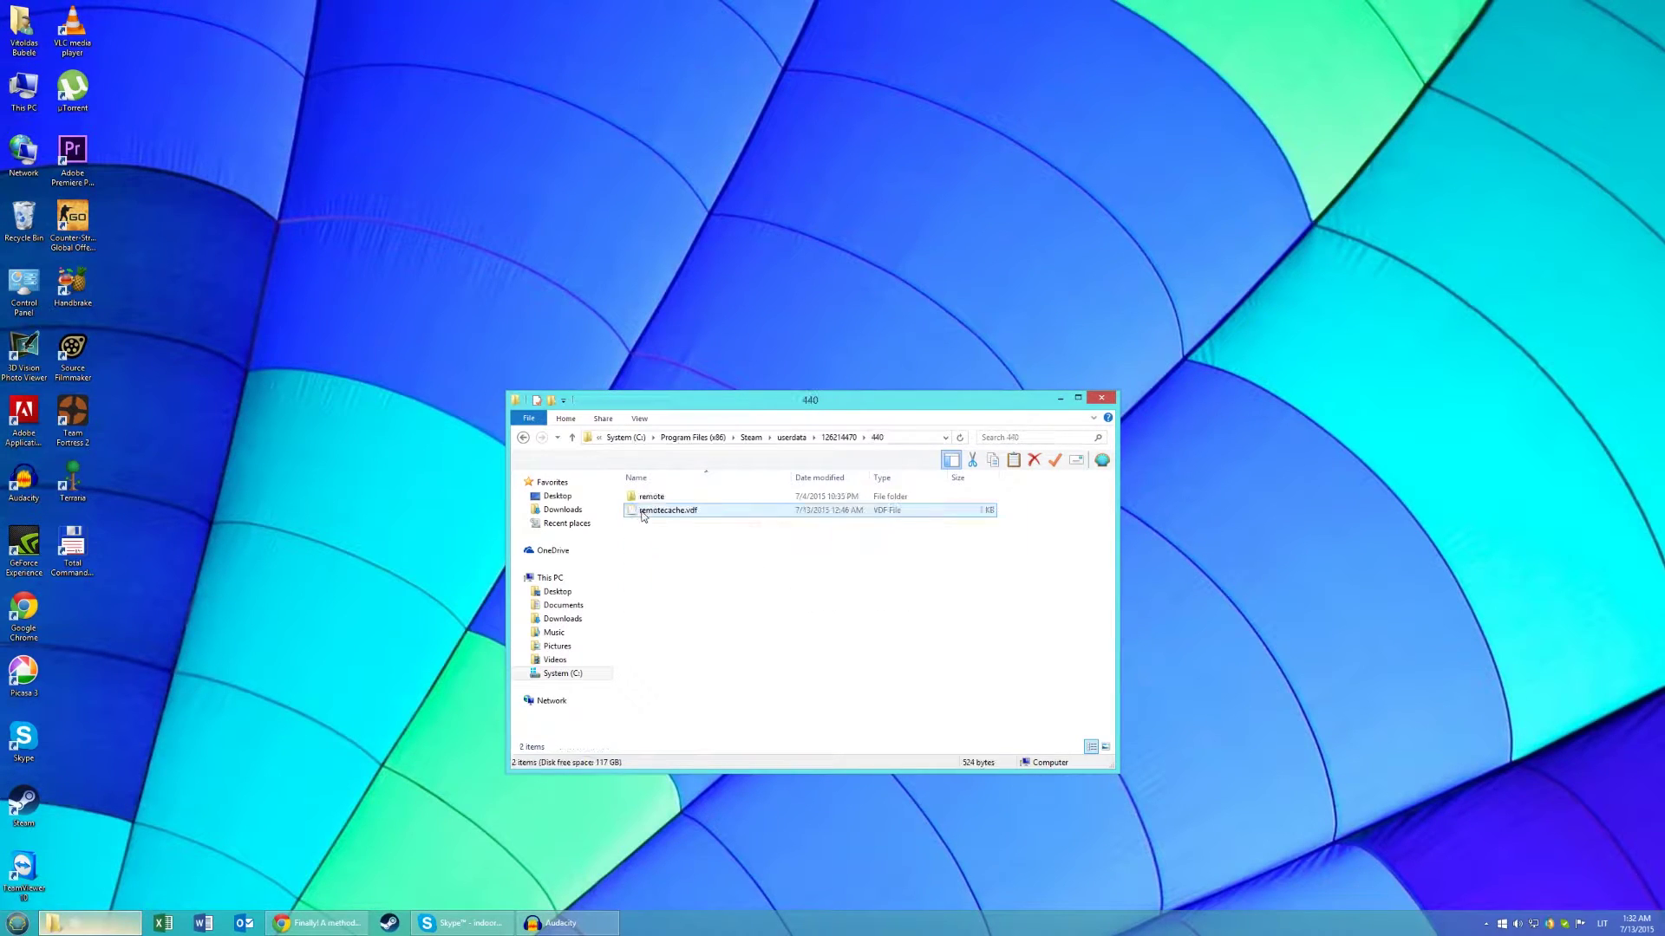
key(Down)
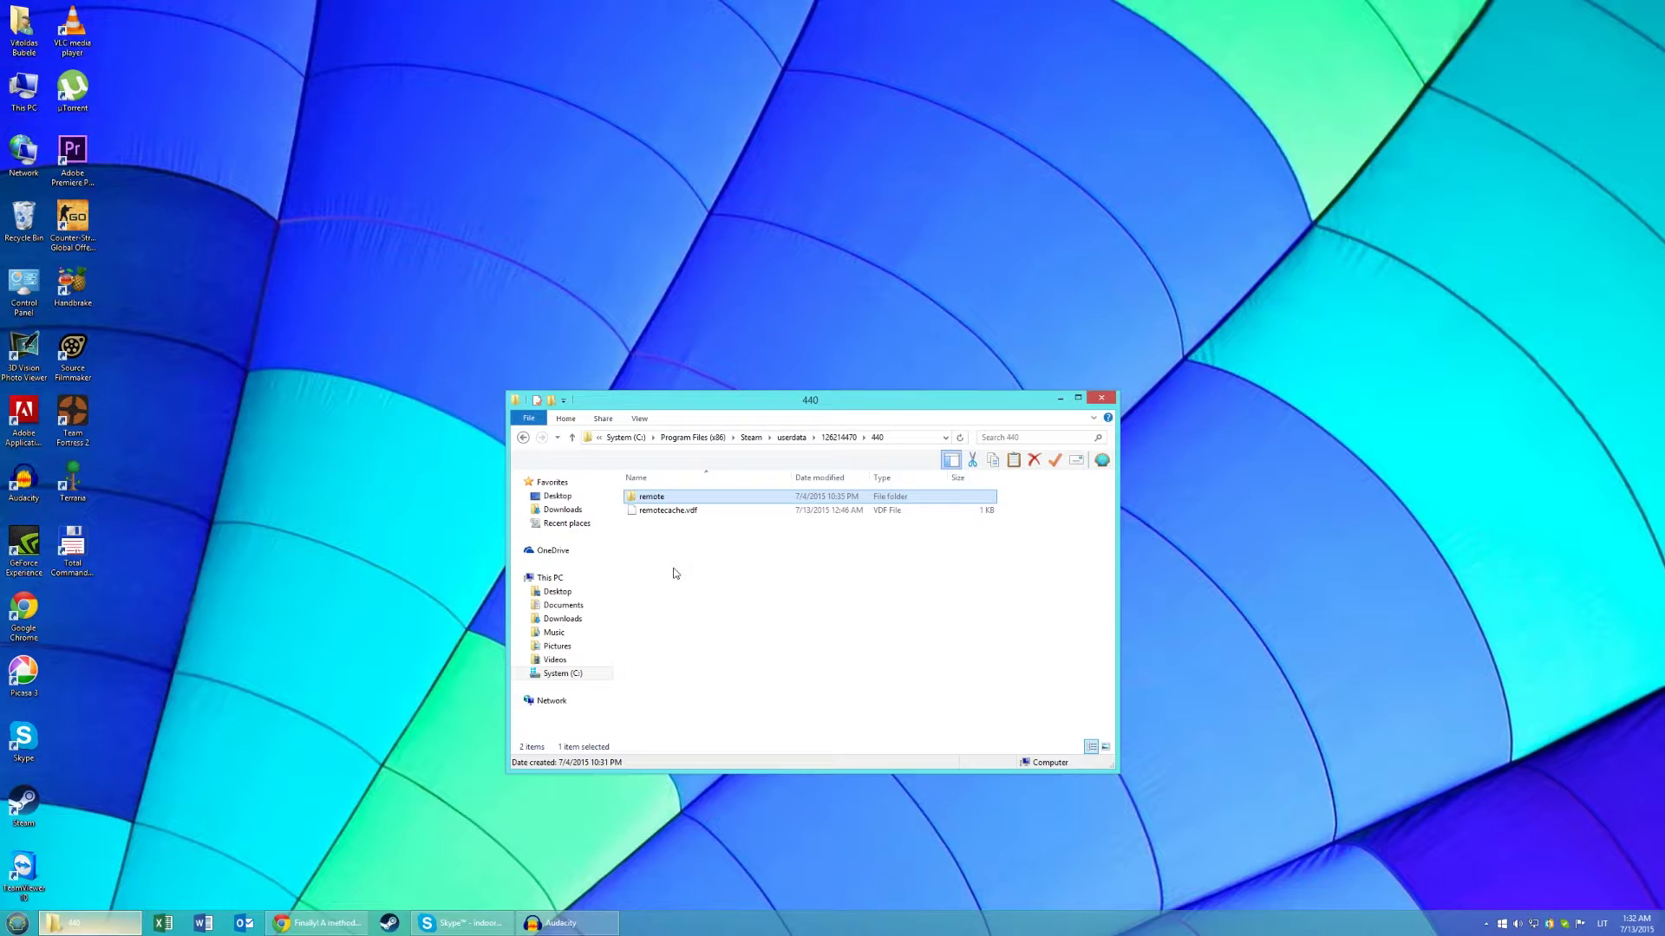
right_click(652, 501)
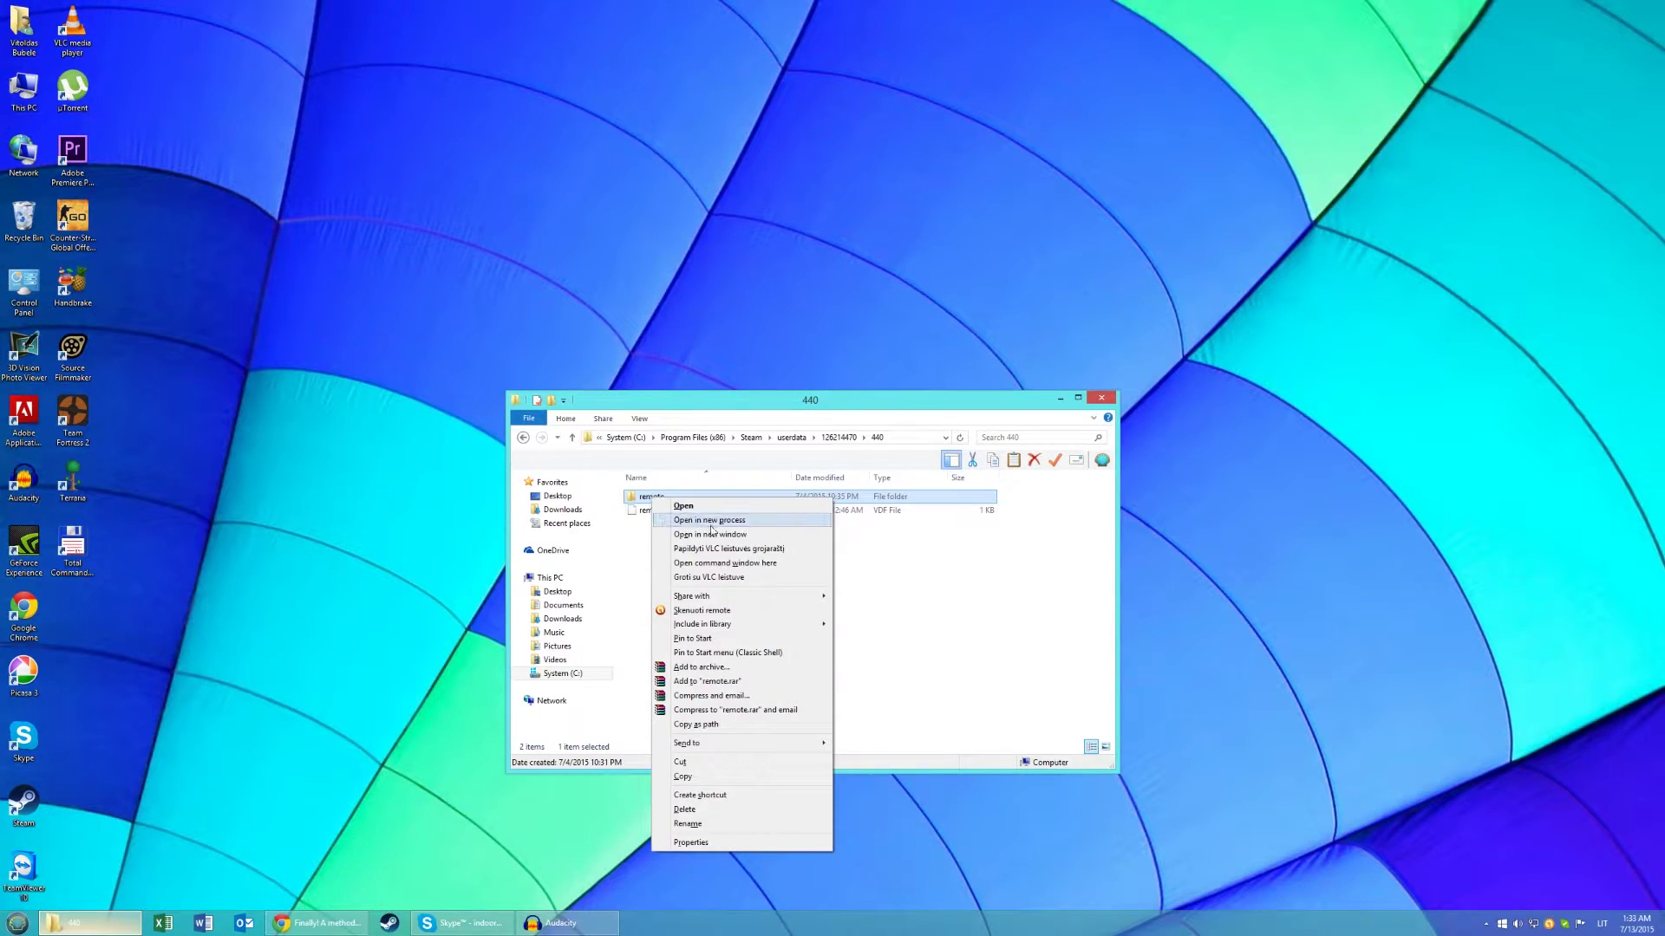
Start PowerShell in the remote folder and open remote in Explorer with its path selected.
click(733, 563)
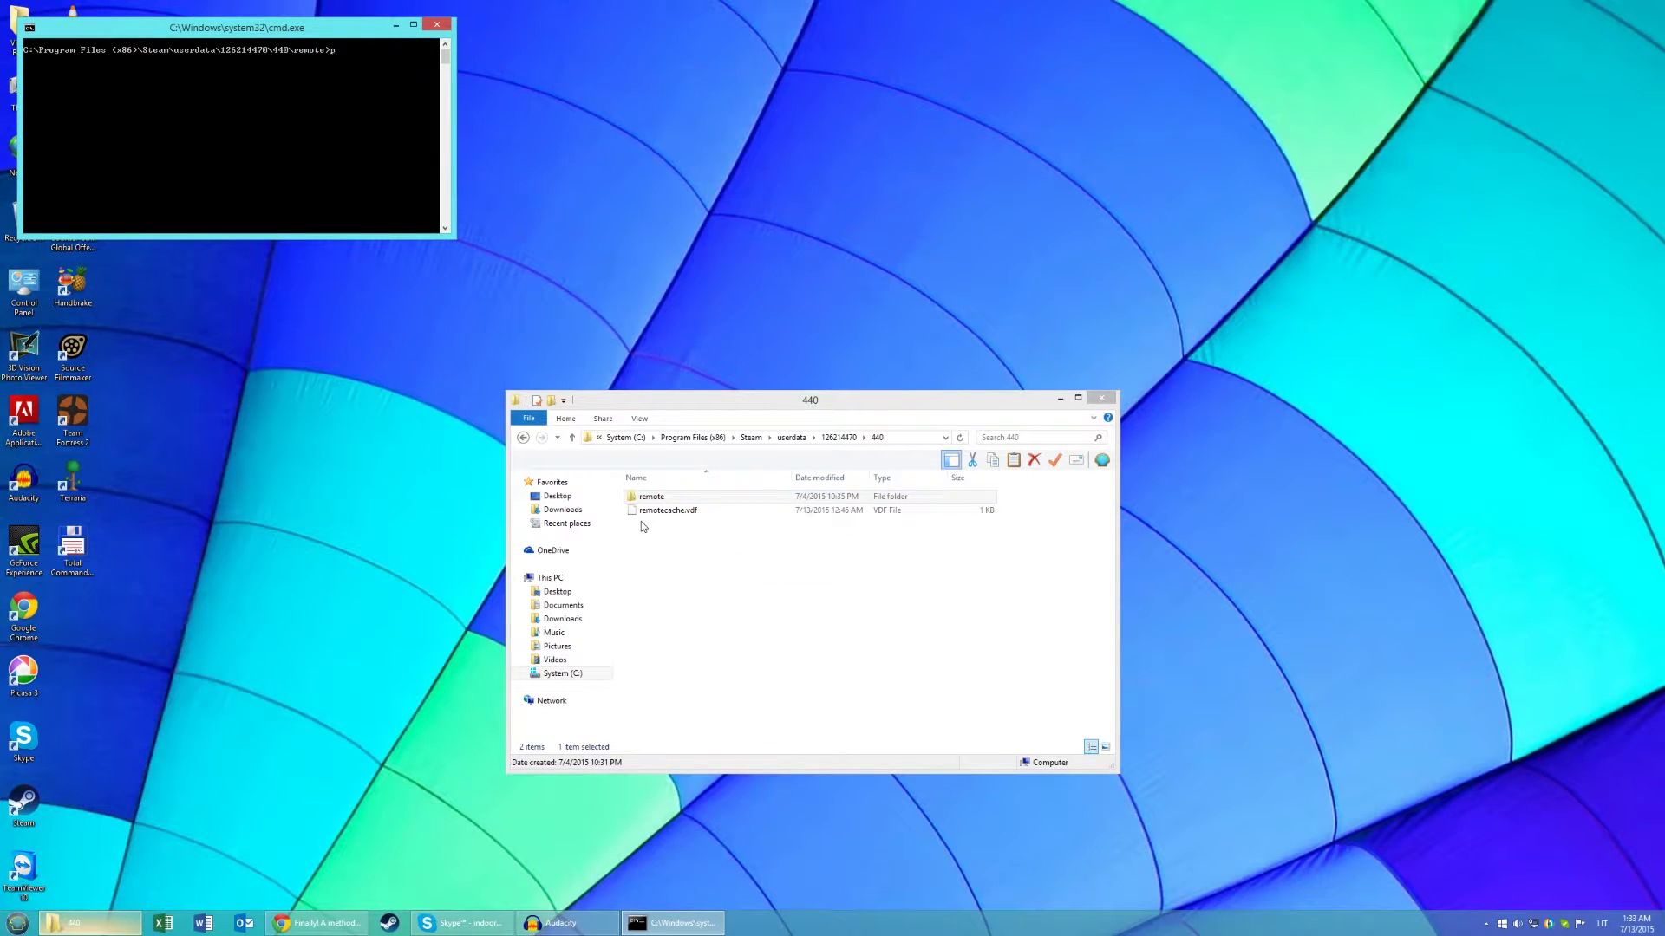
text(powershell)
key(Return)
key(alt+Tab)
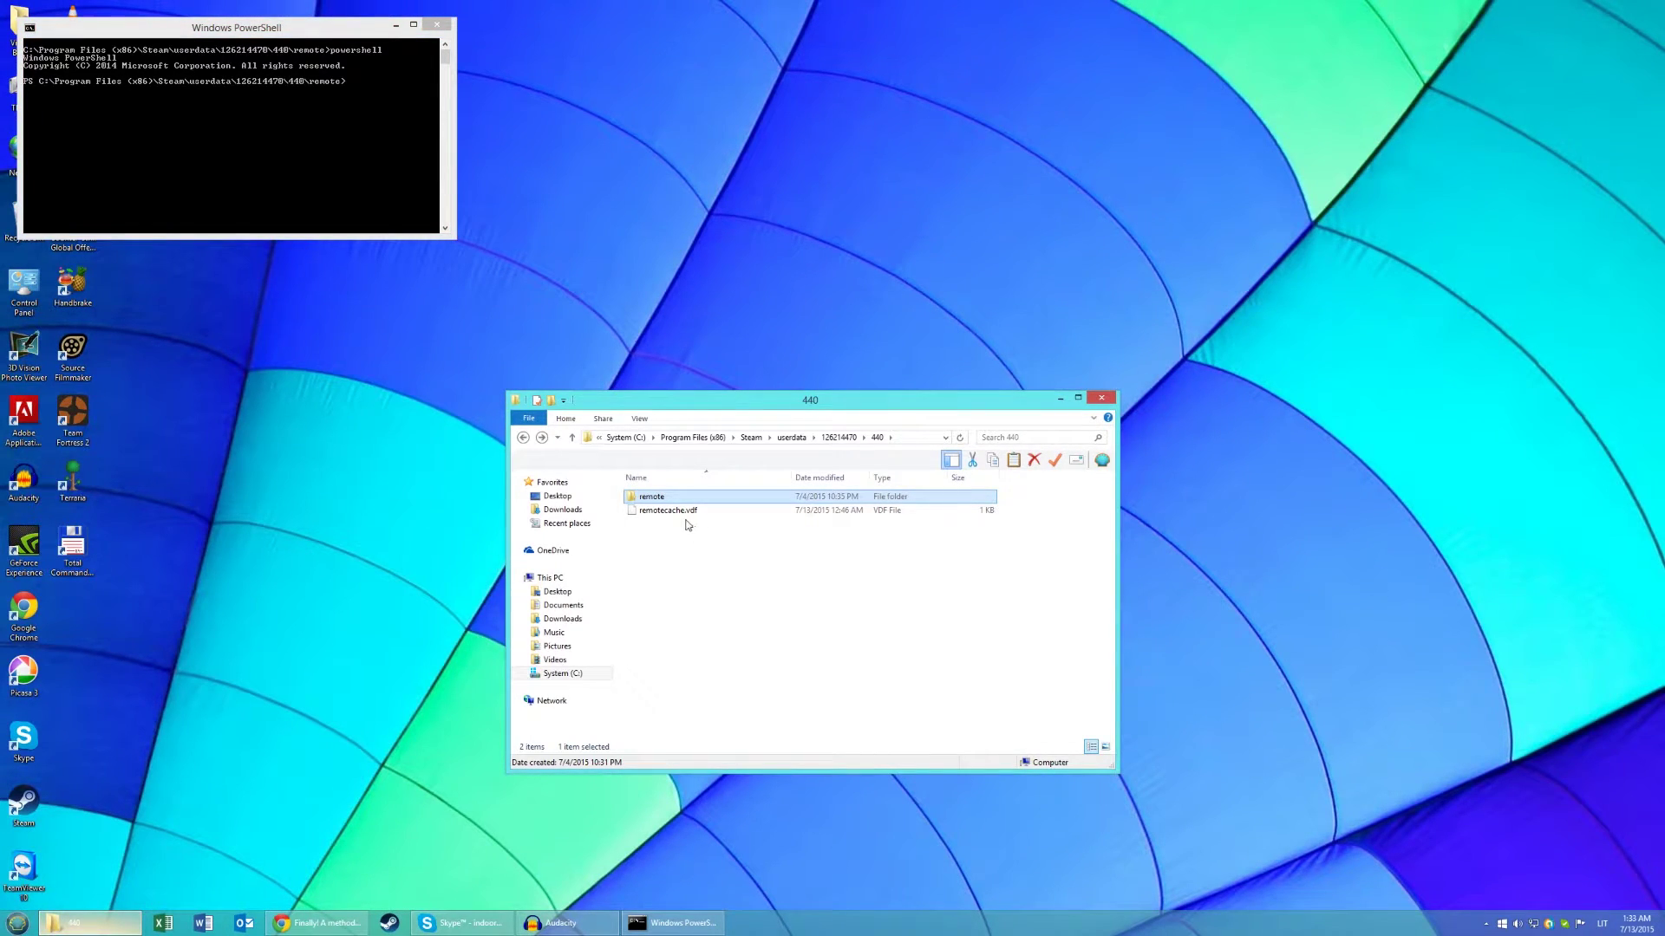
double_click(662, 500)
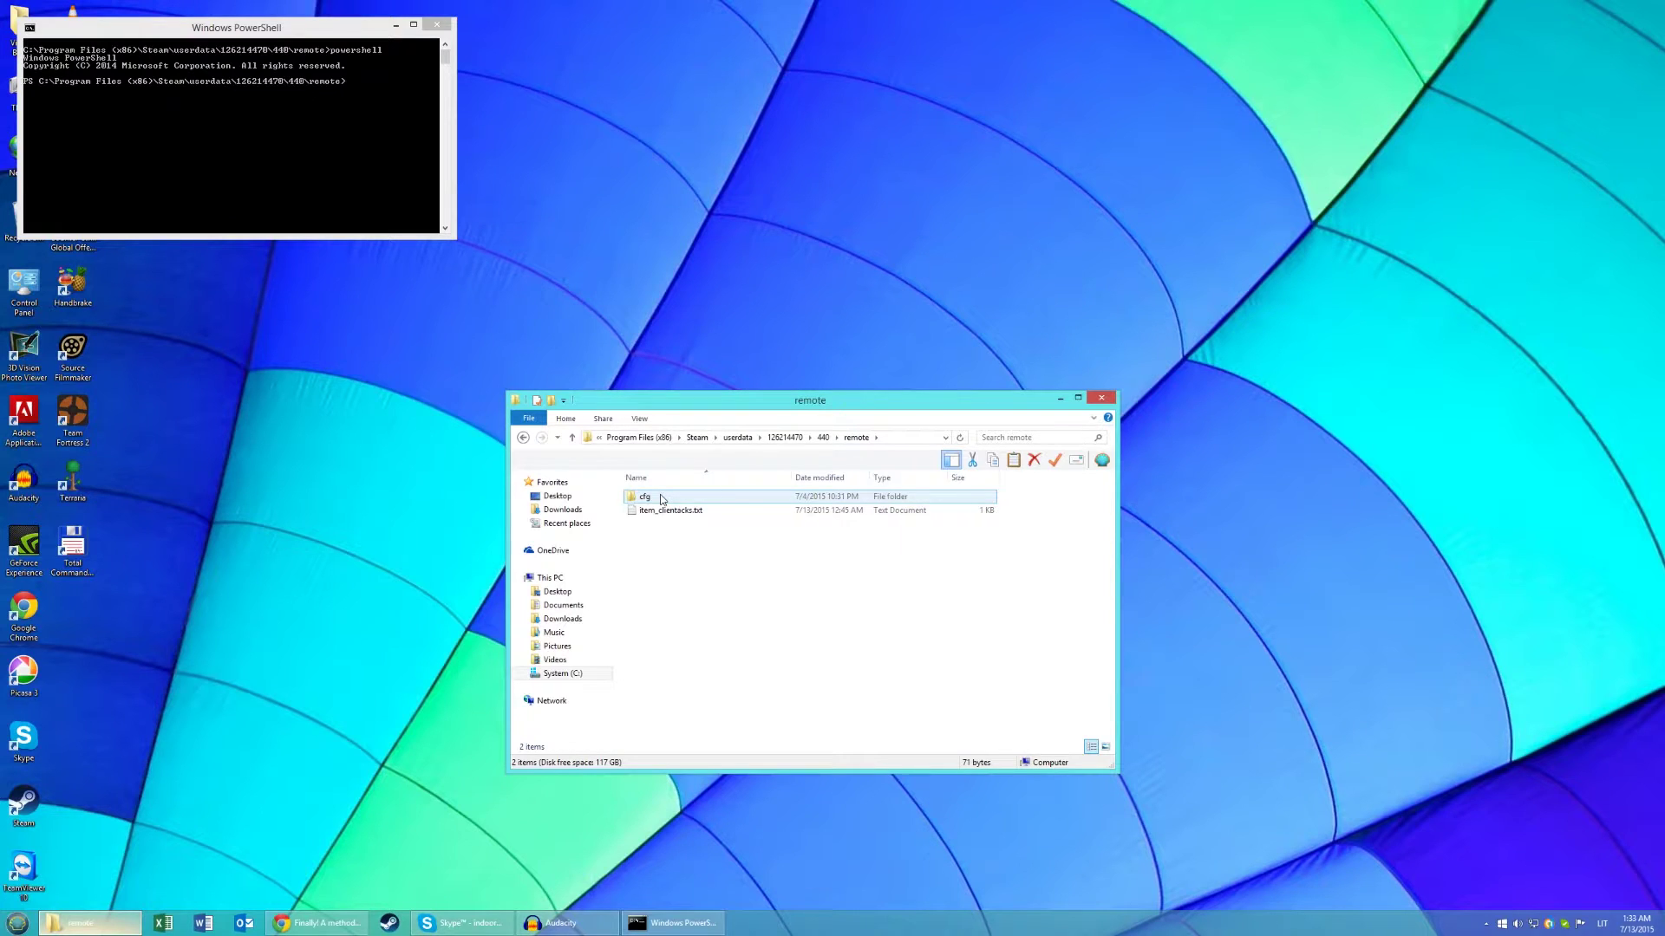
click(894, 437)
key(super+c)
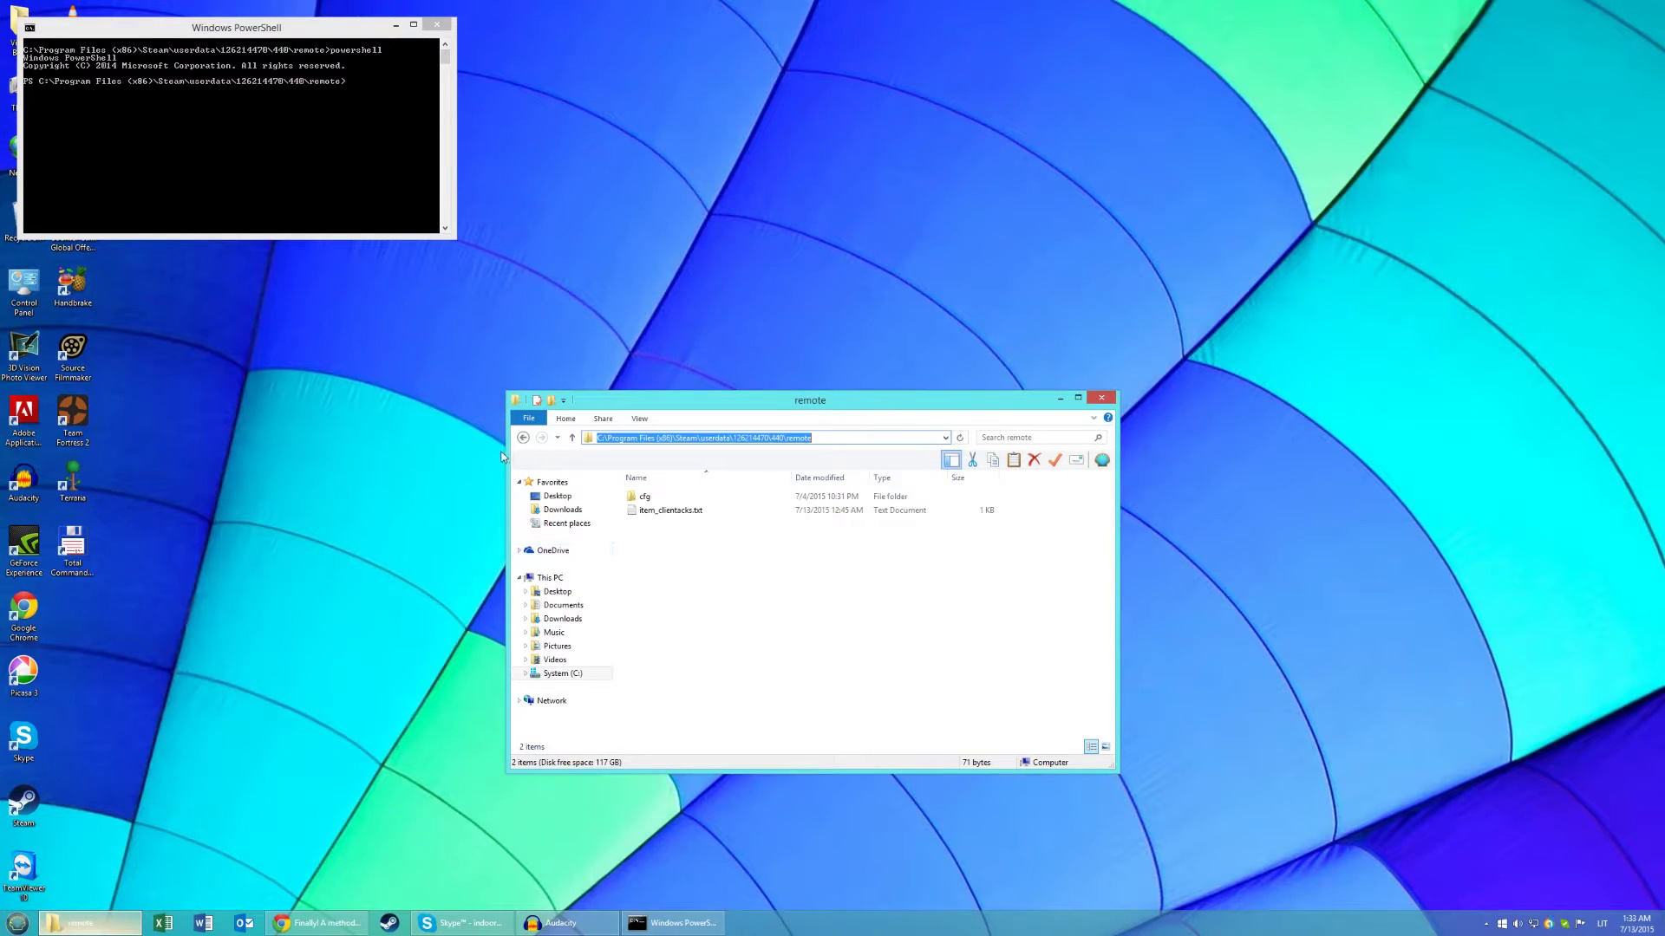
Run clc on the pasted remote path with \*, emptying item_clientacks.txt to 0 KB.
click(396, 124)
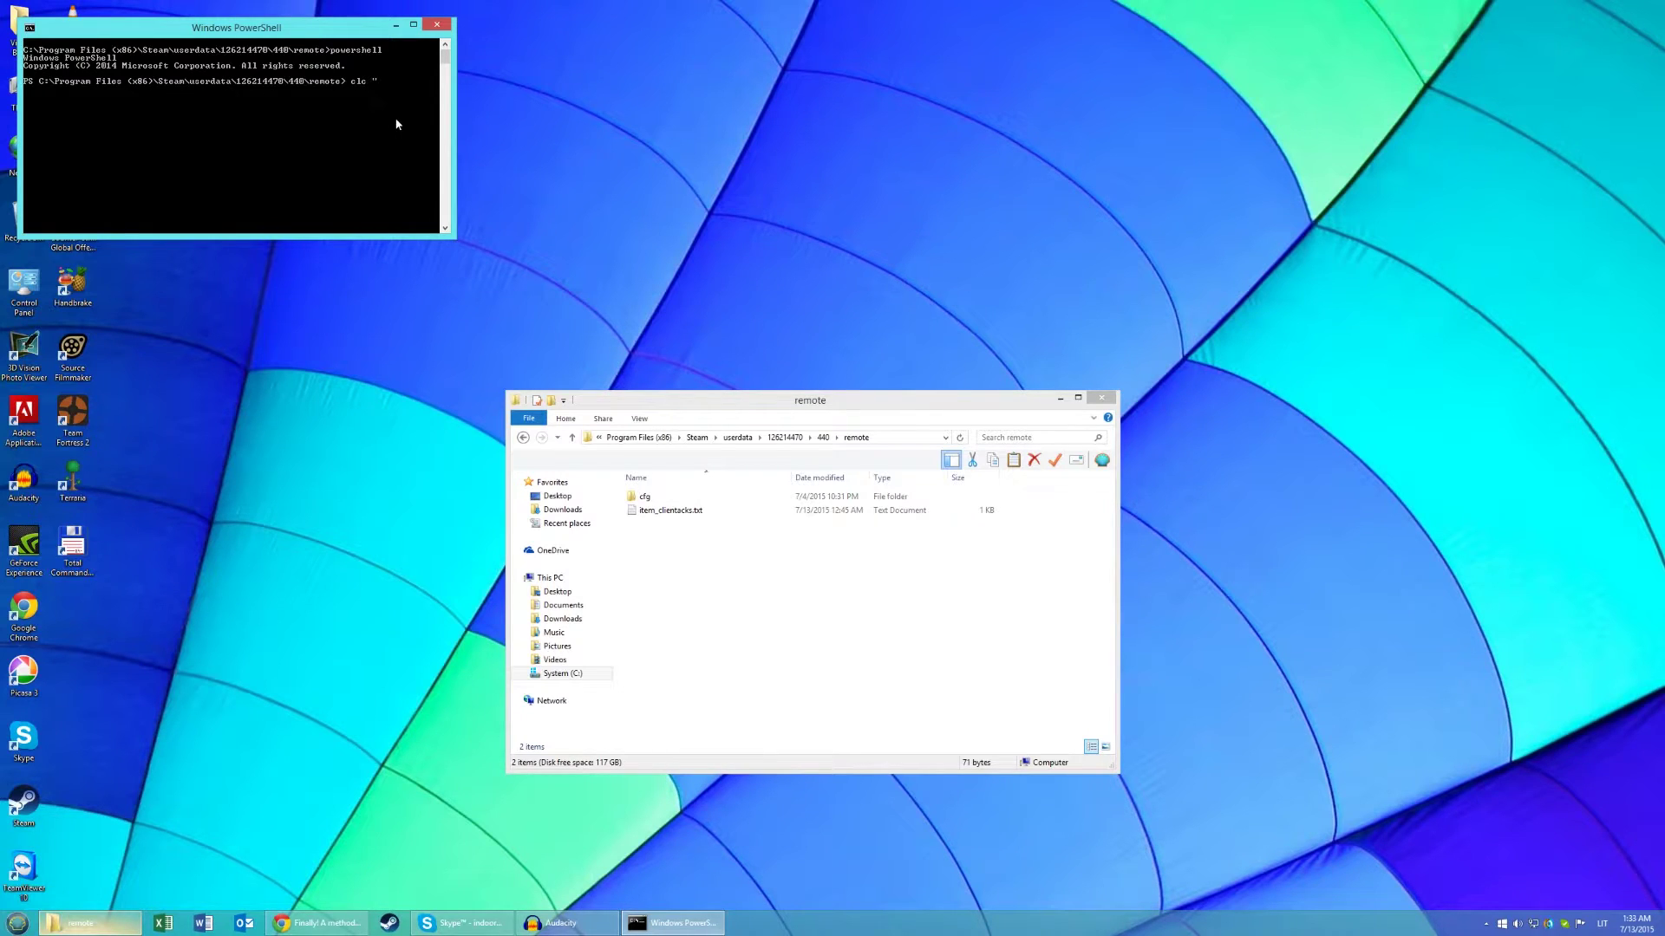
right_click(397, 115)
click(421, 154)
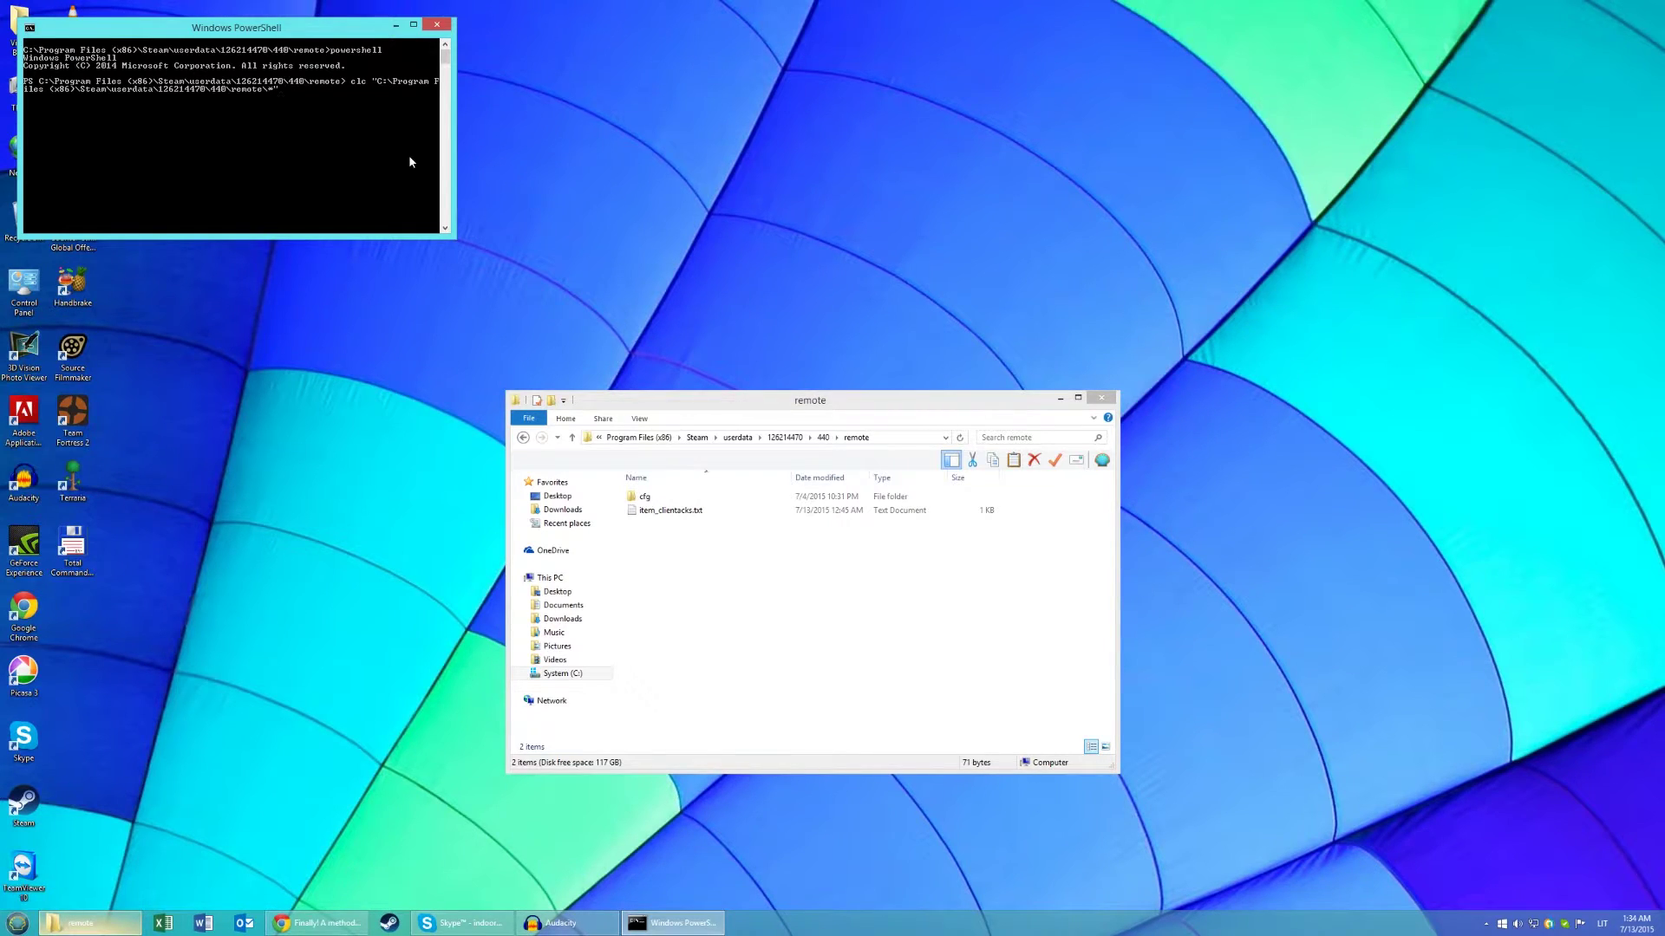
key(Return)
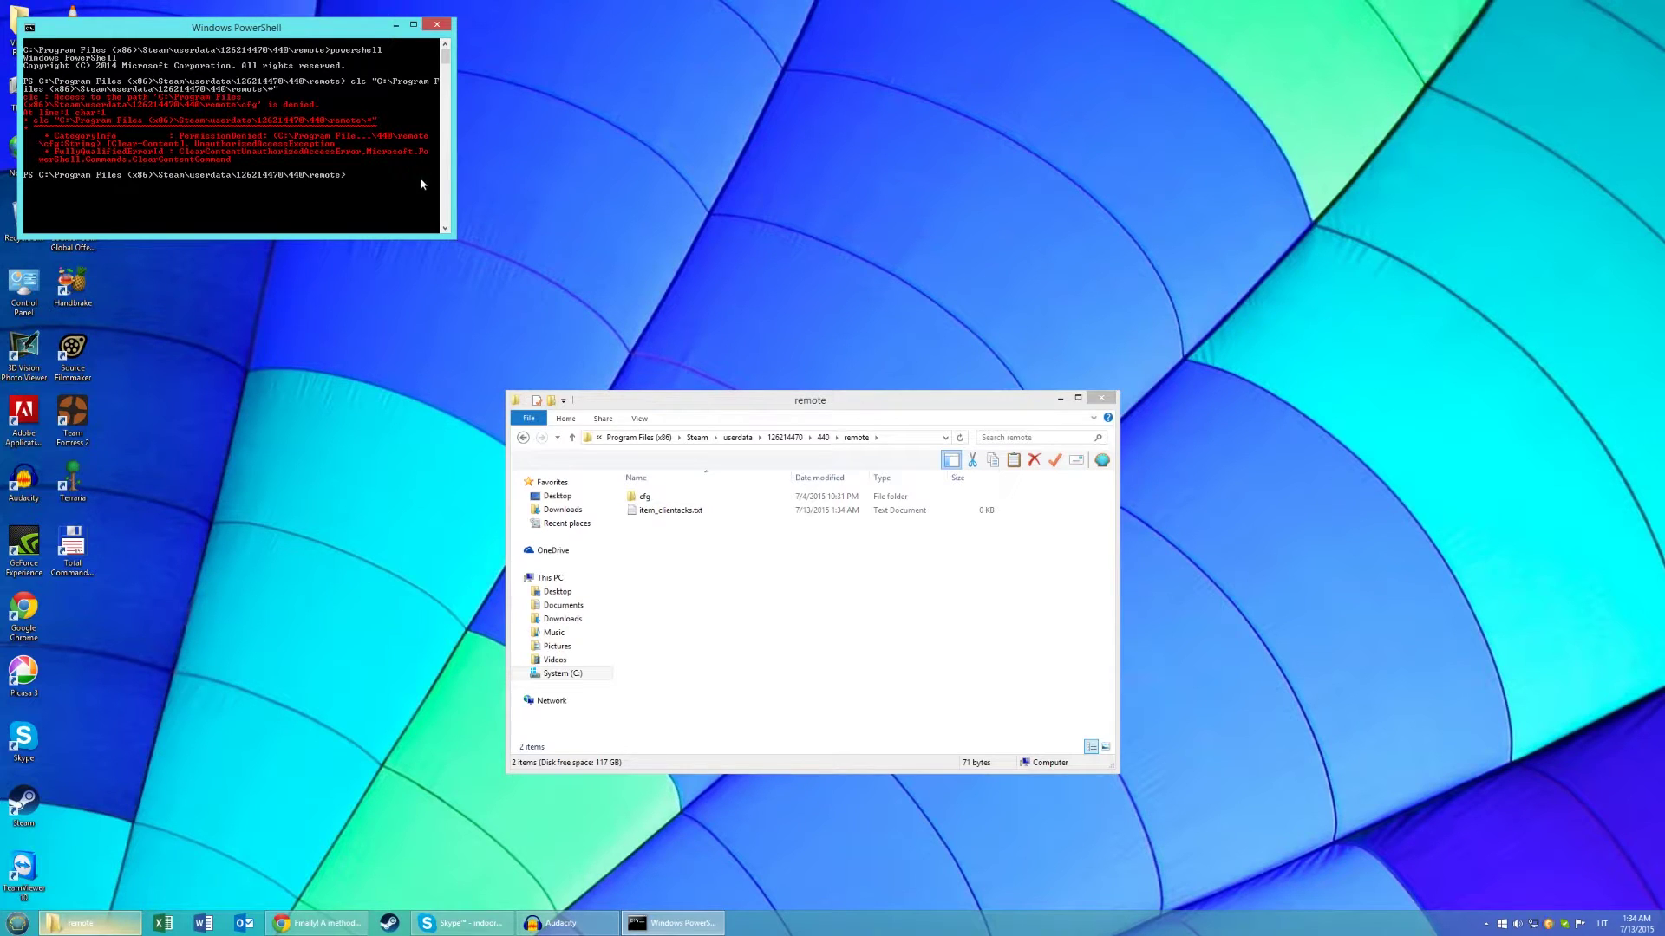
Run clc on remote\cfg\* using the cfg path from Explorer, clearing it without error.
double_click(675, 503)
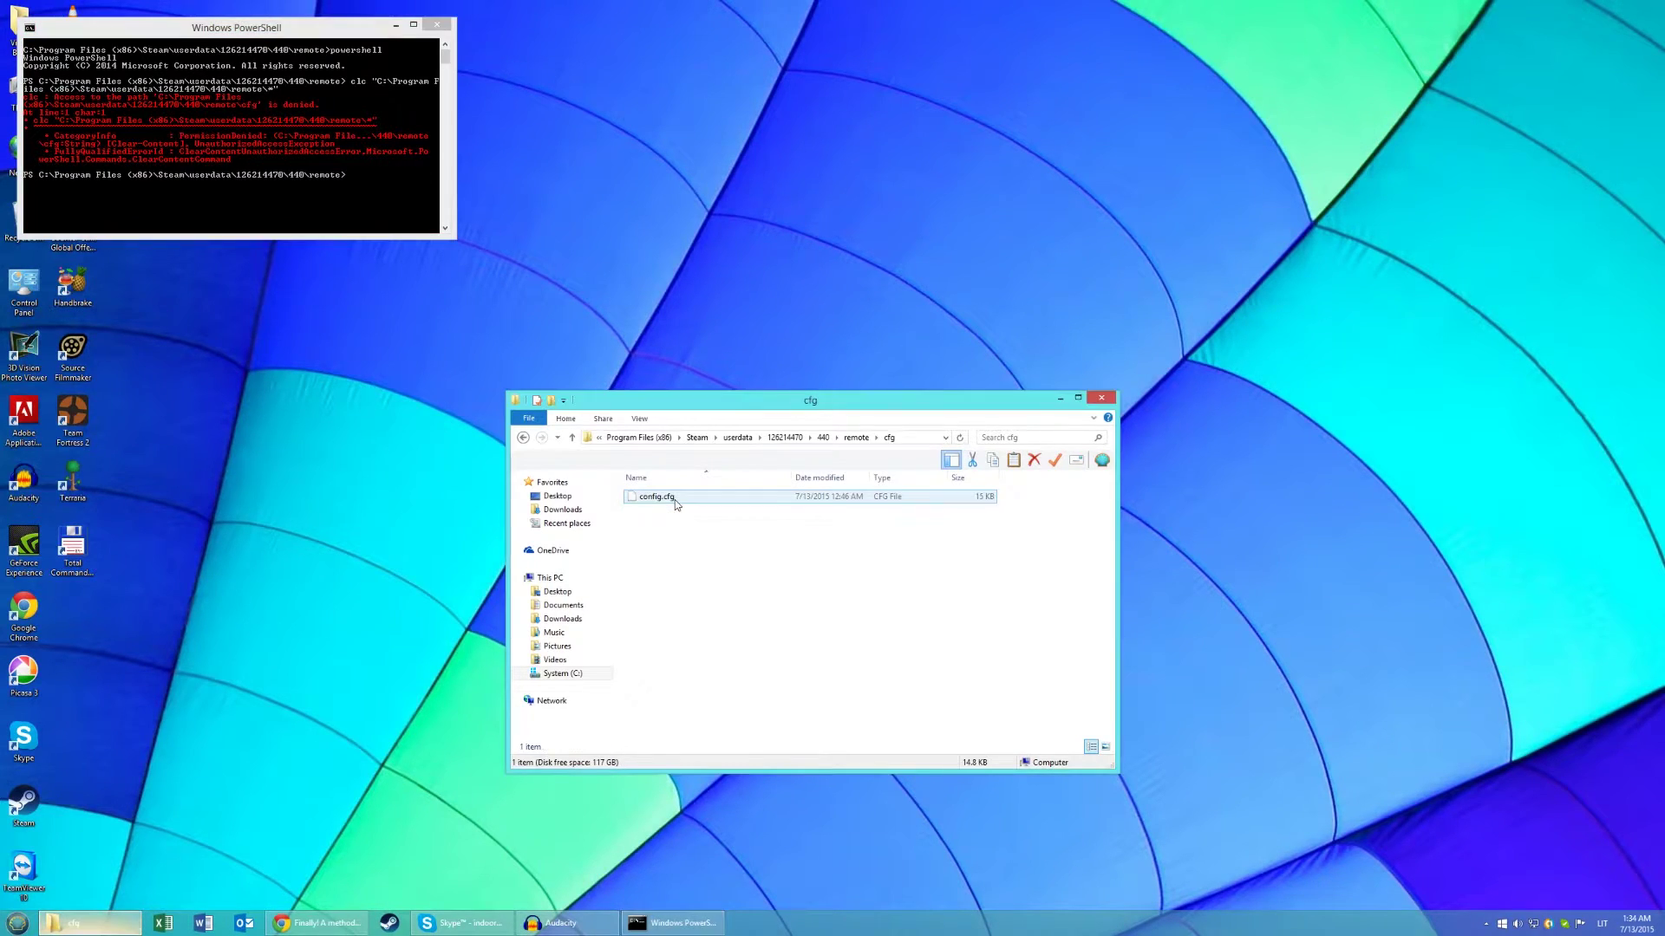
click(911, 437)
key(super+c)
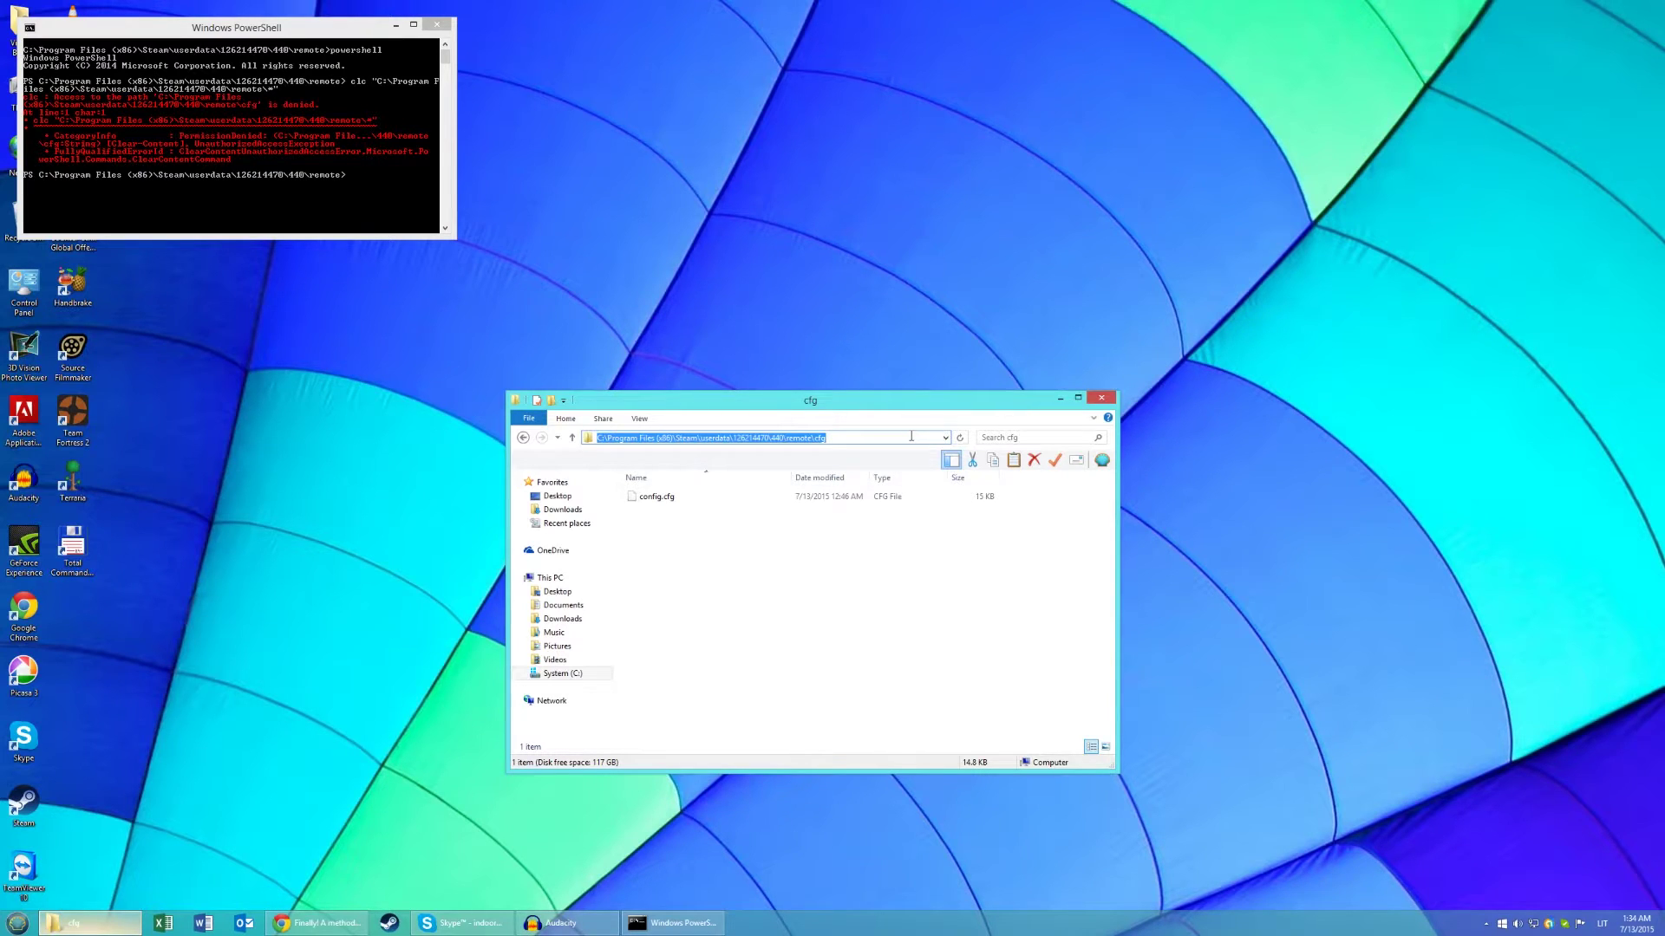
click(390, 196)
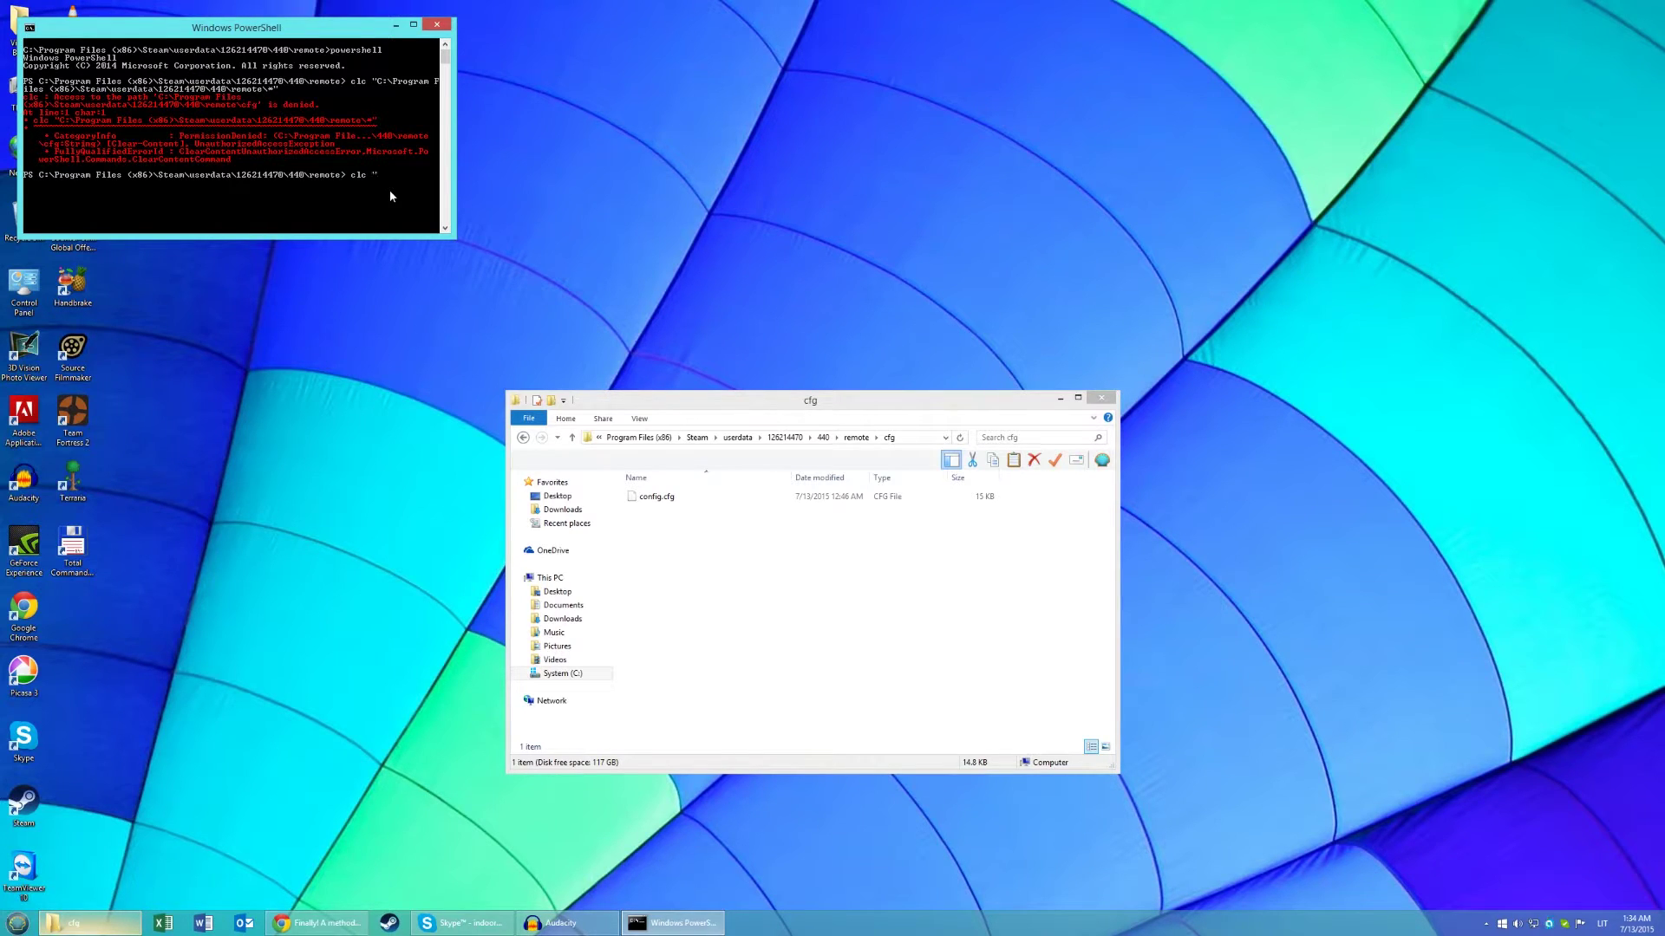
right_click(390, 192)
click(419, 228)
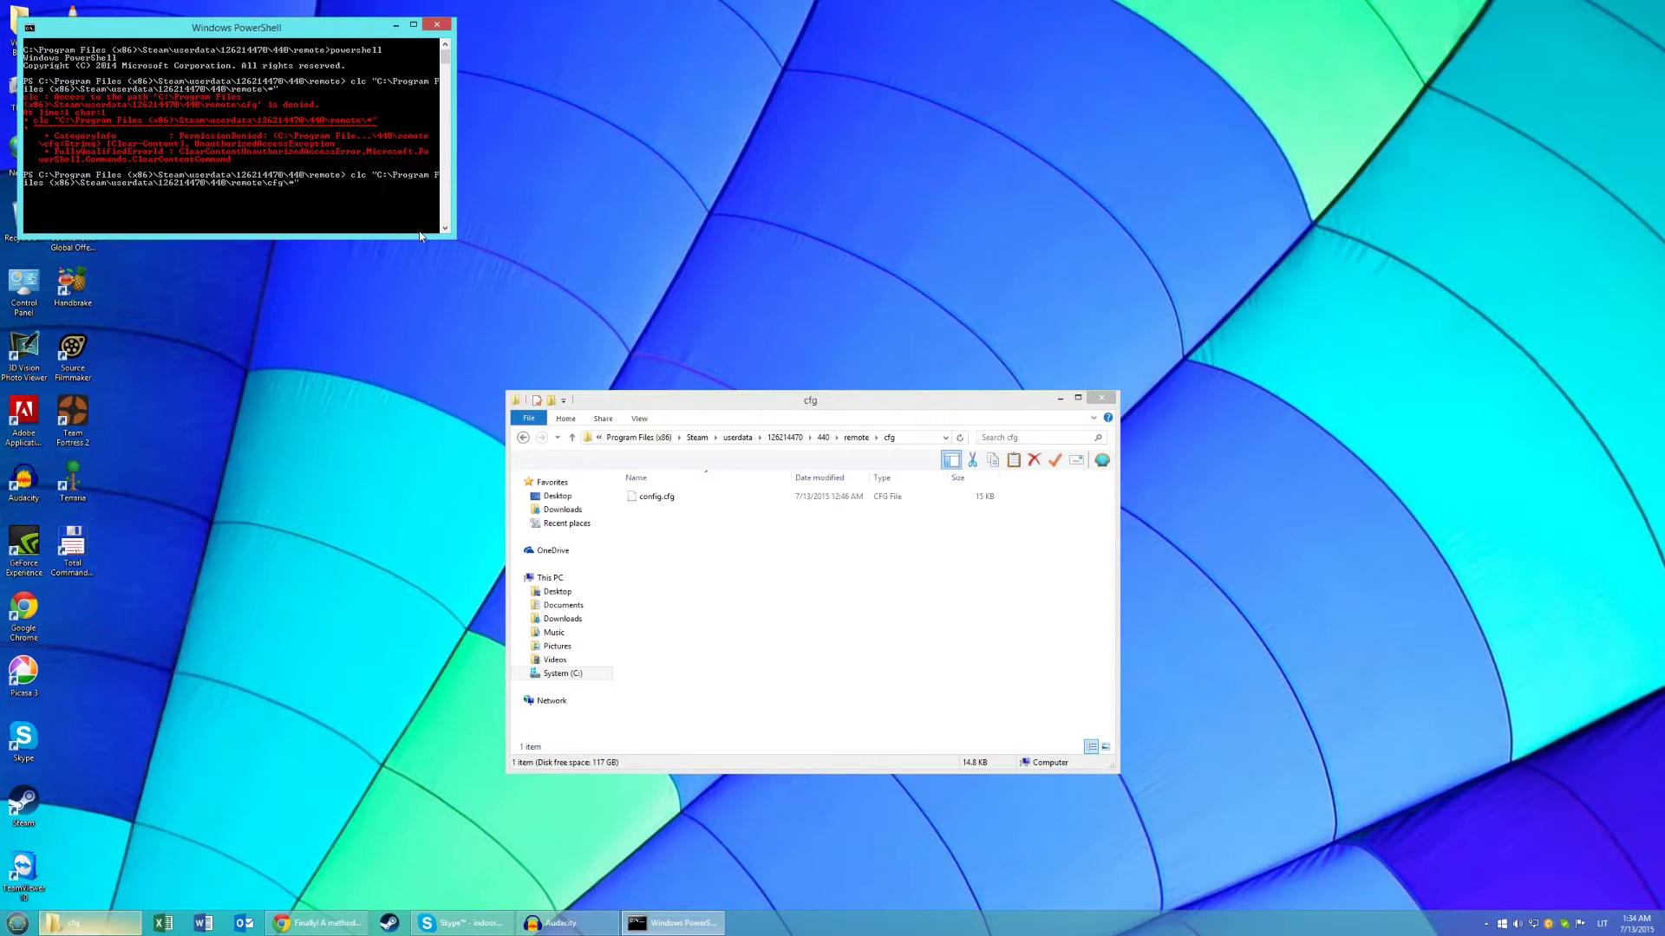
key(Return)
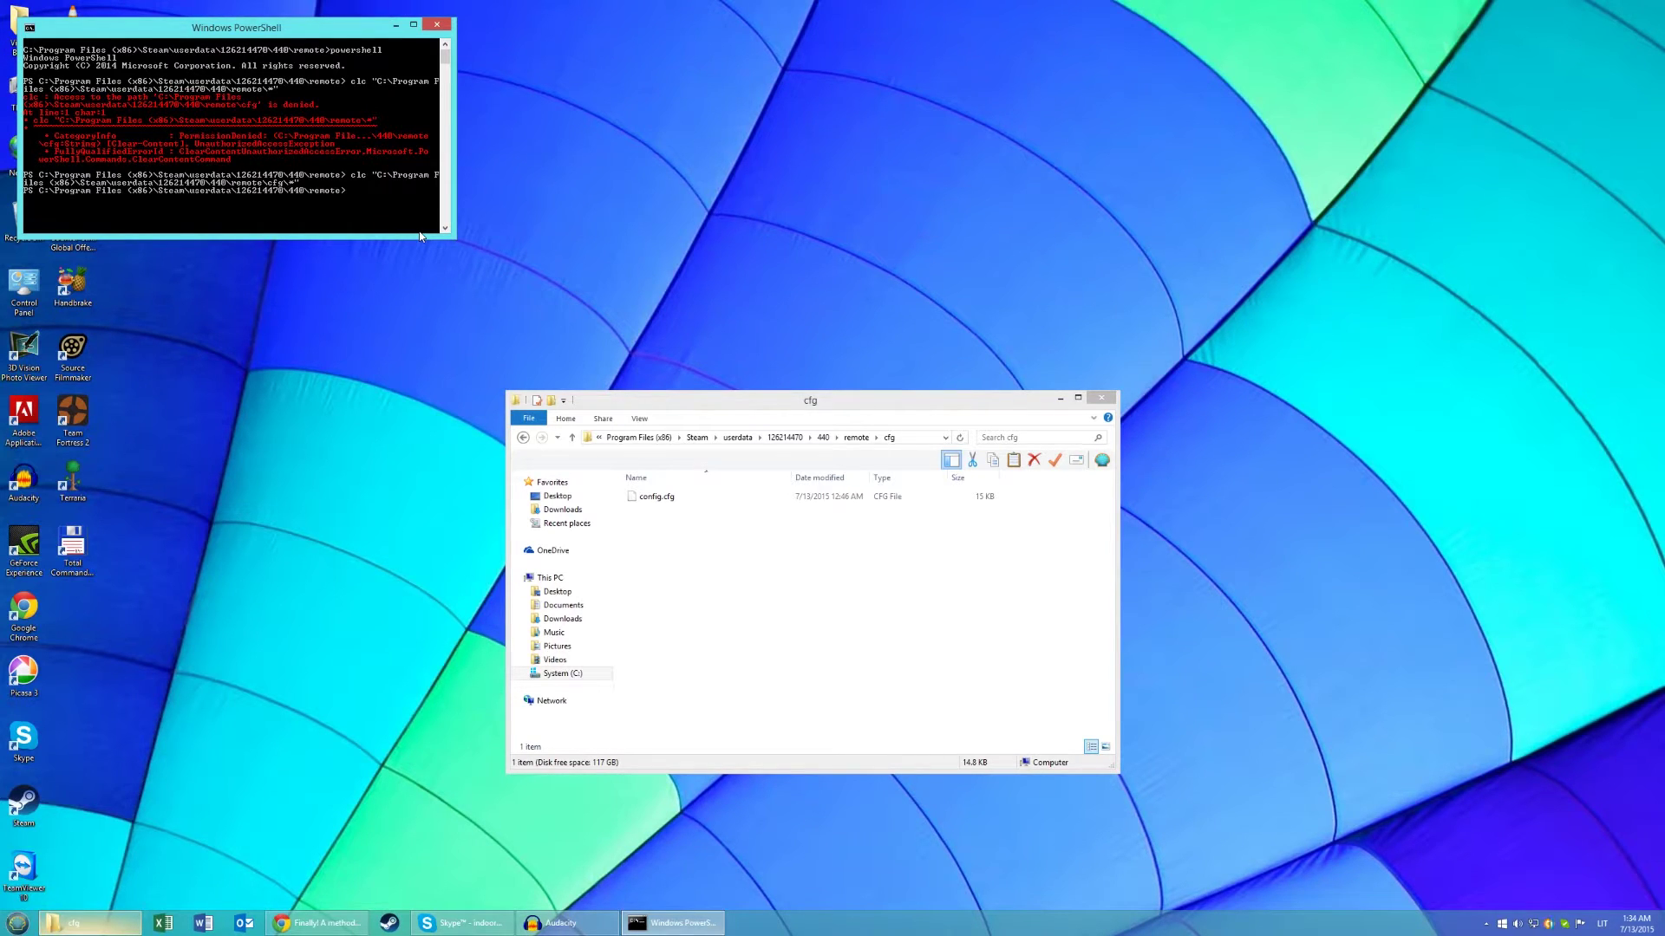
click(523, 437)
Close PowerShell with the exit command.
click(401, 208)
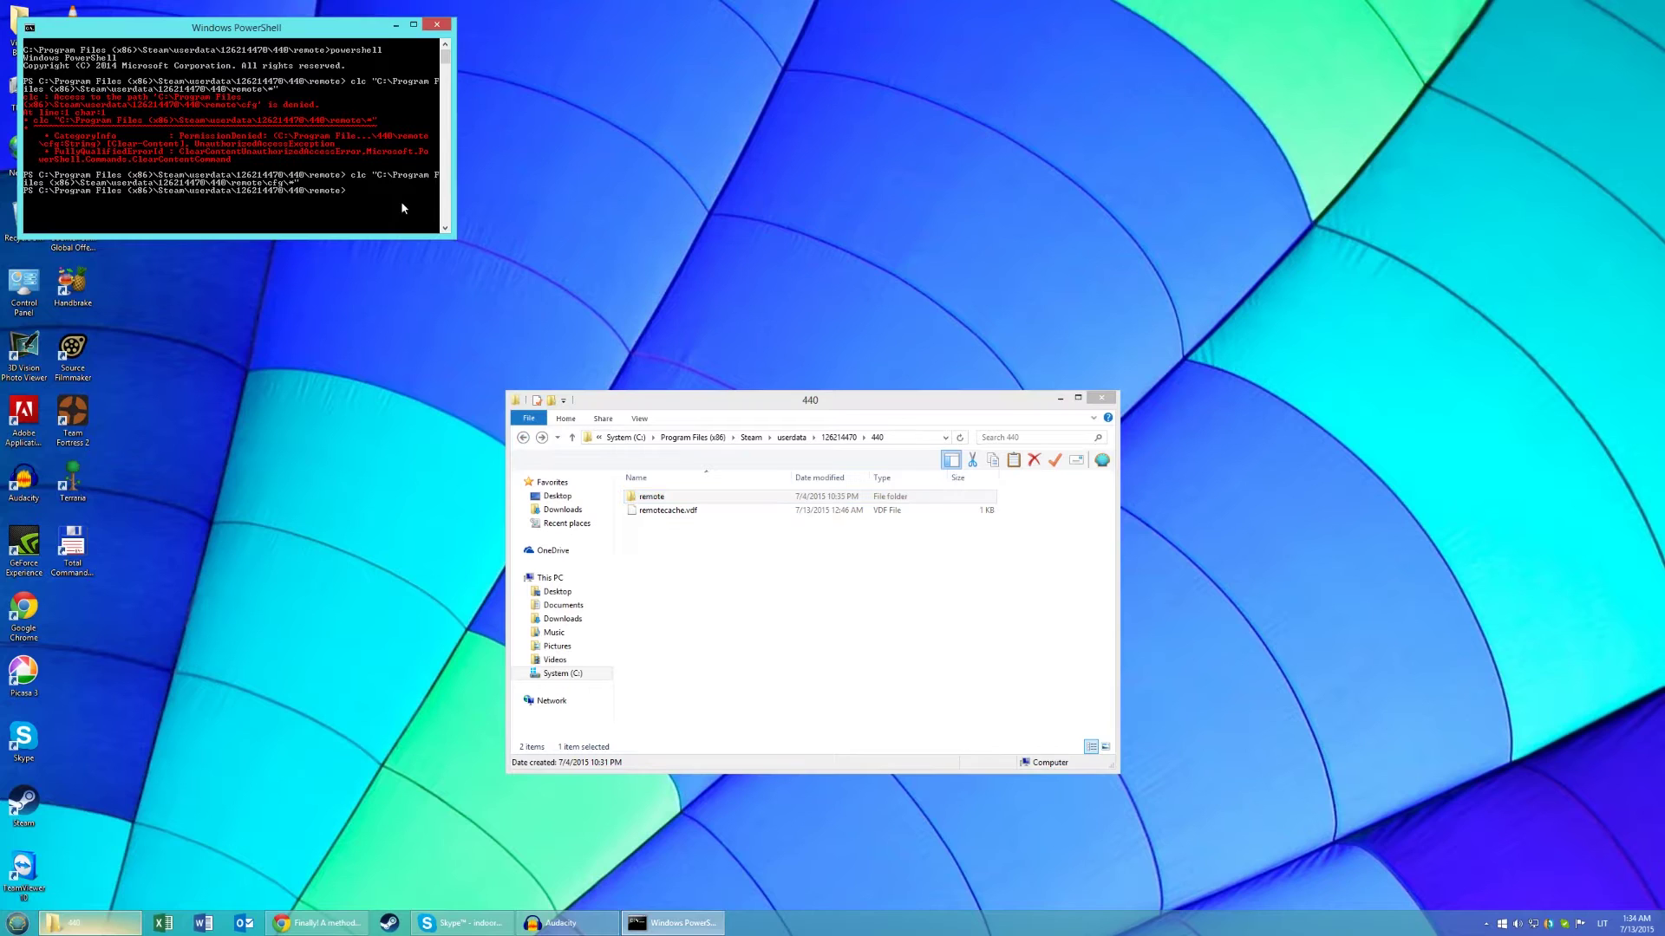
text(exit)
key(Return)
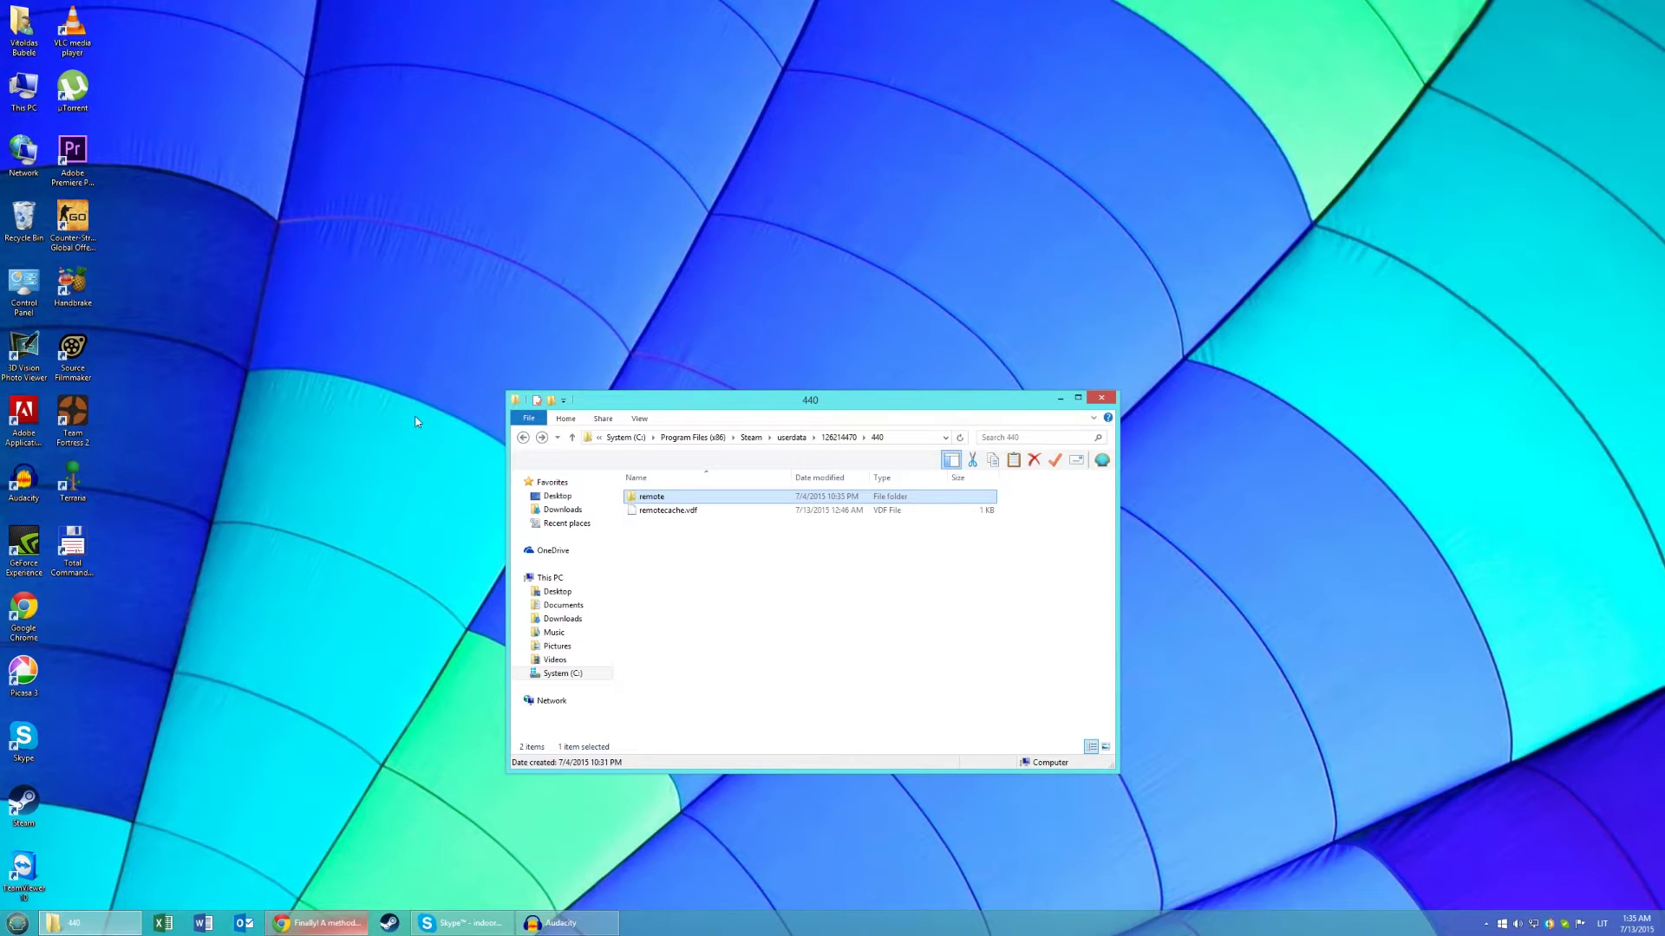
Delete remotecache.vdf from the 440 folder and bring Steam back up.
click(688, 514)
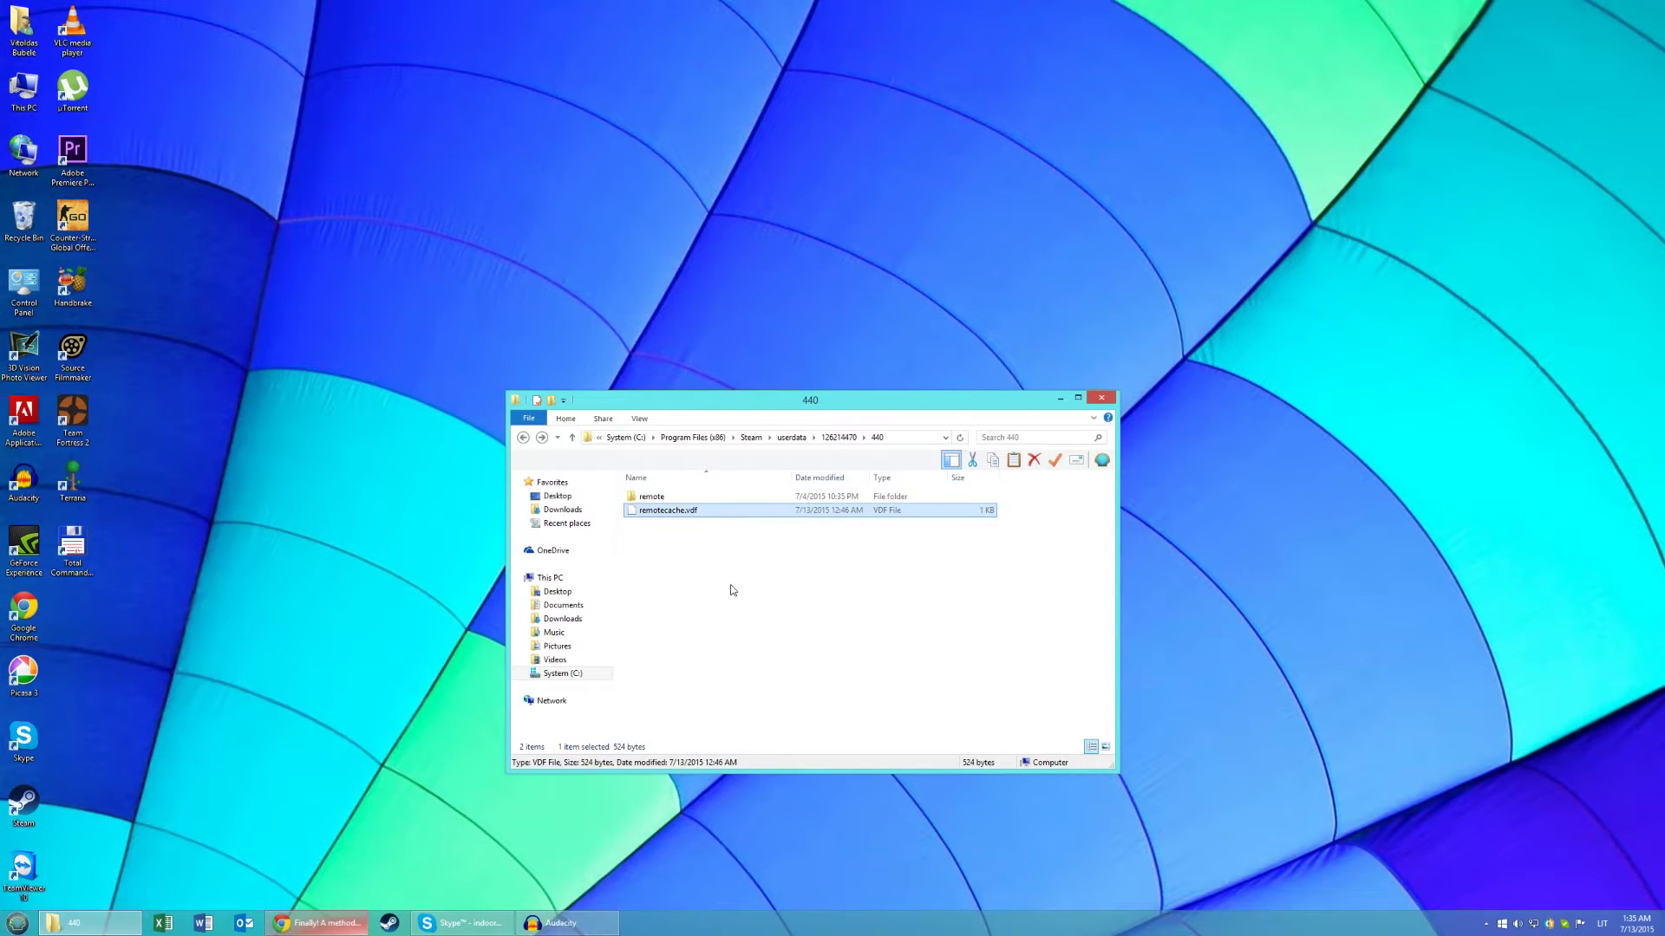
key(Delete)
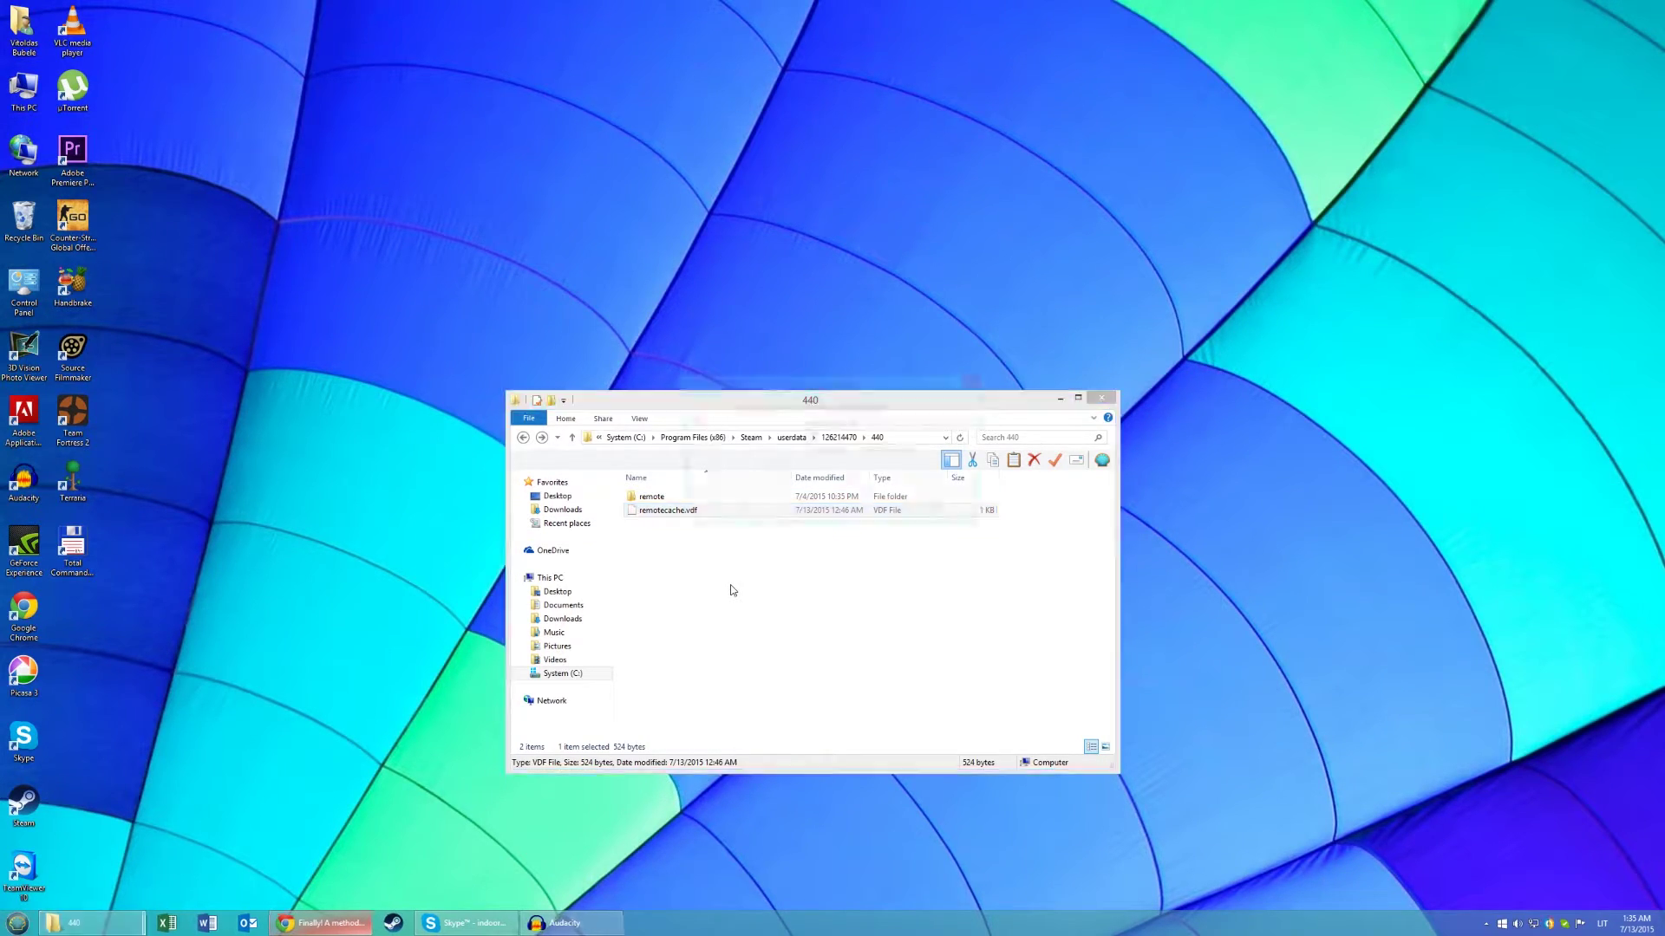
key(Return)
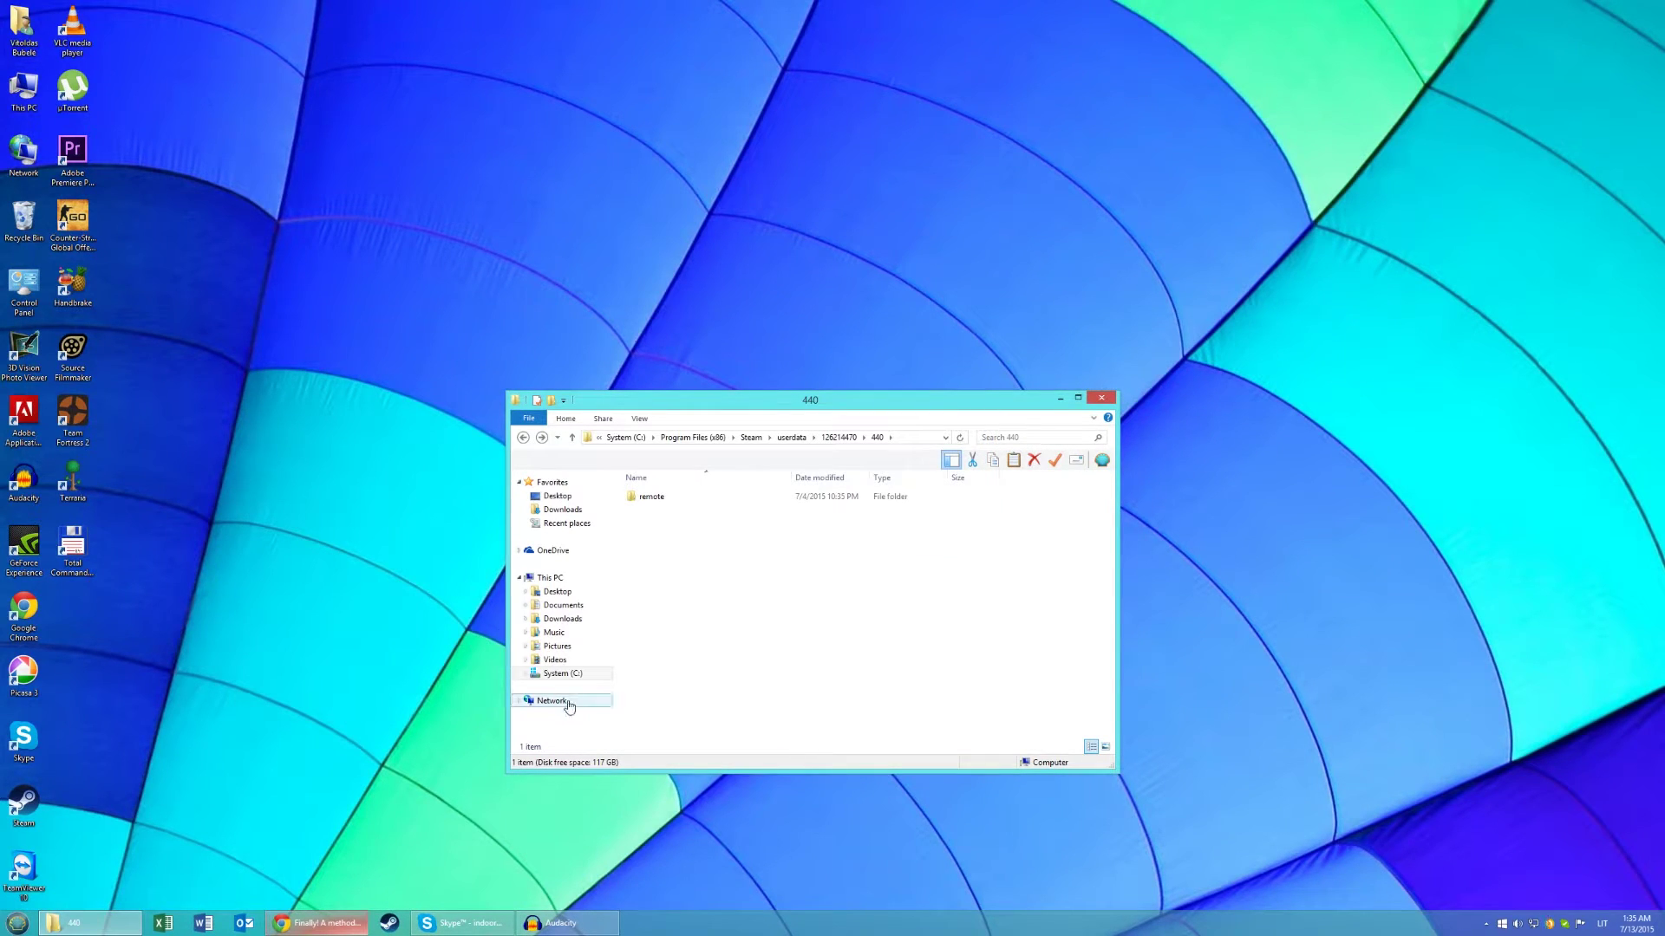
click(389, 923)
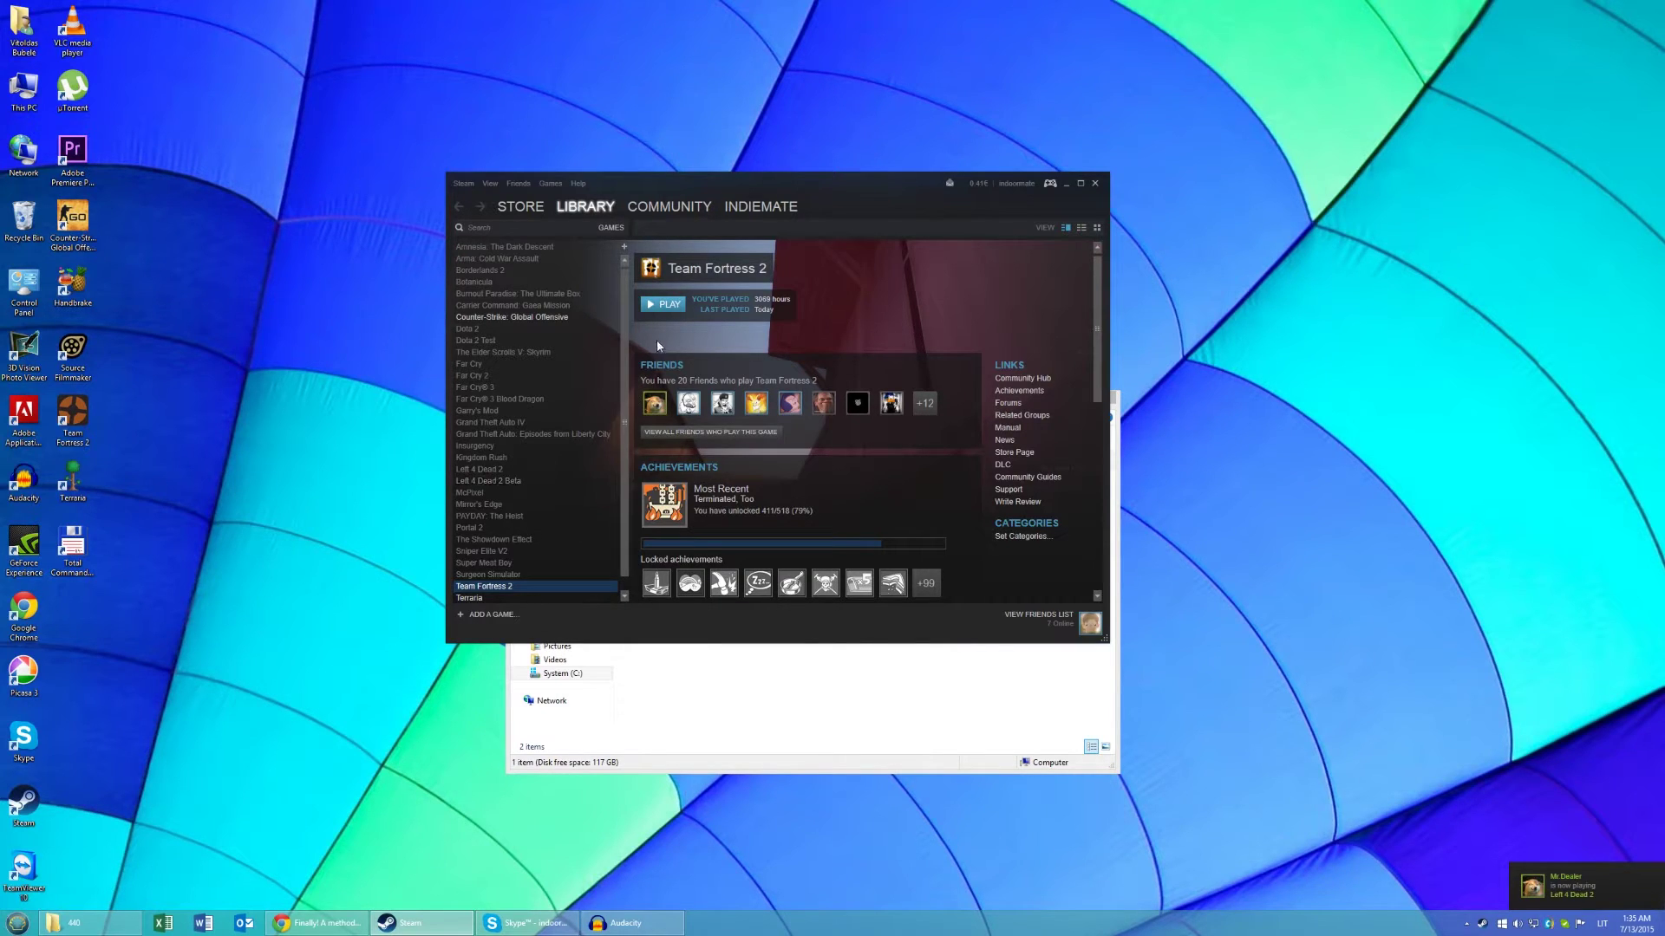
Launch Team Fortress 2, then permanently delete remote and remotecache.vdf from the 440 folder.
click(668, 305)
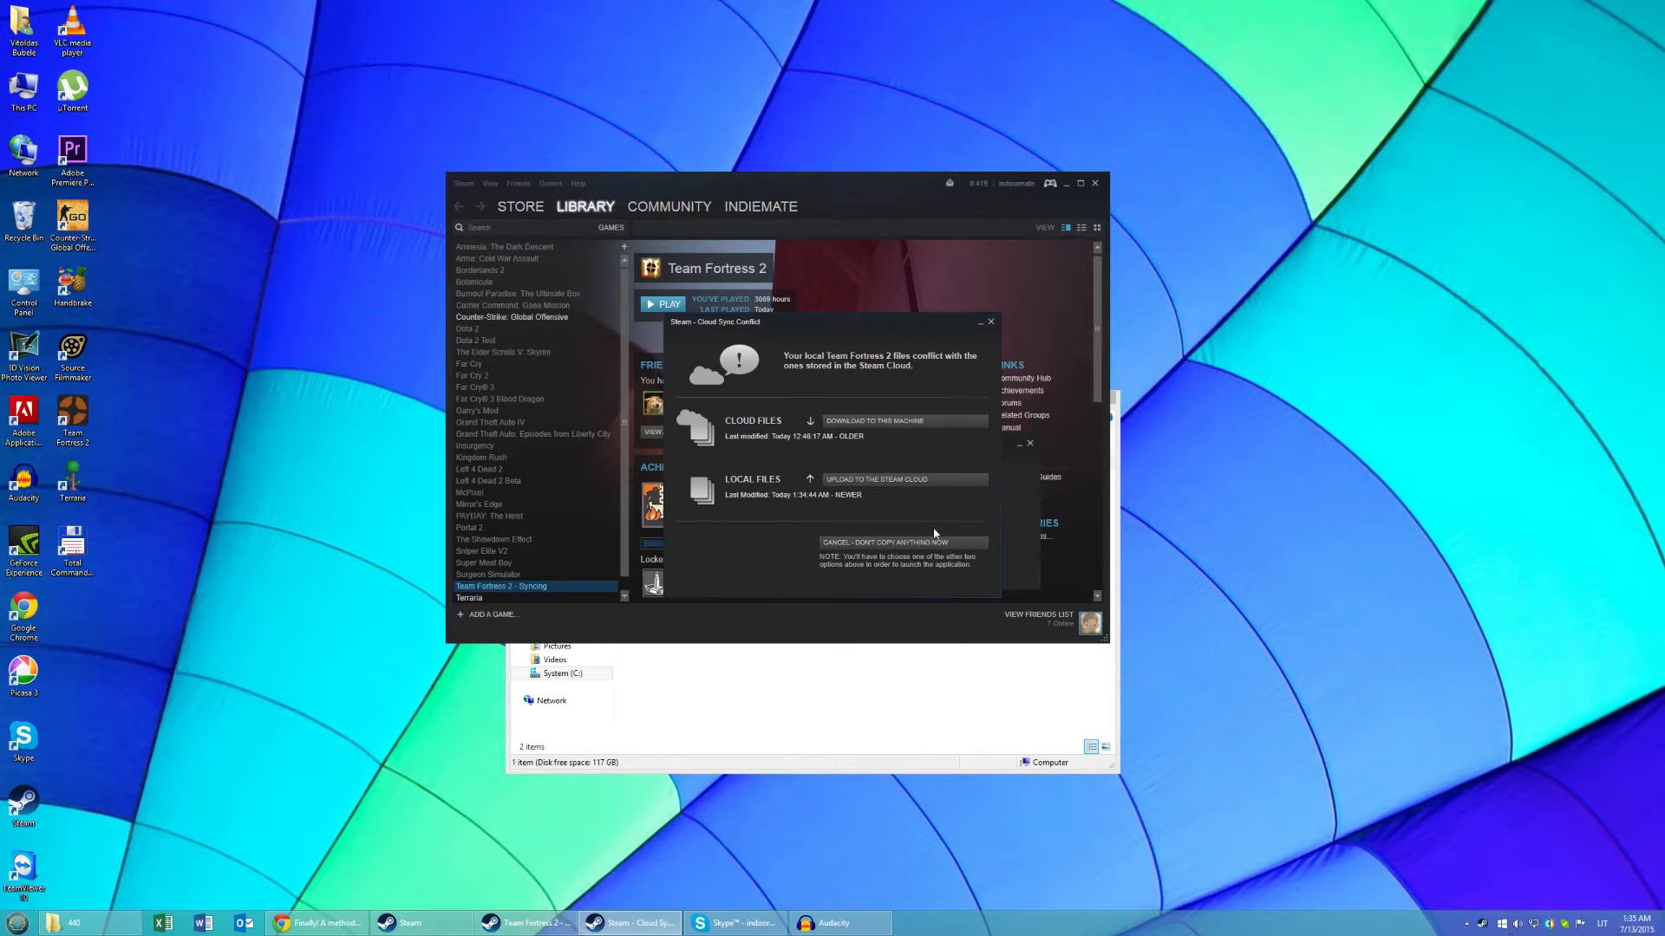
drag(850, 319, 798, 195)
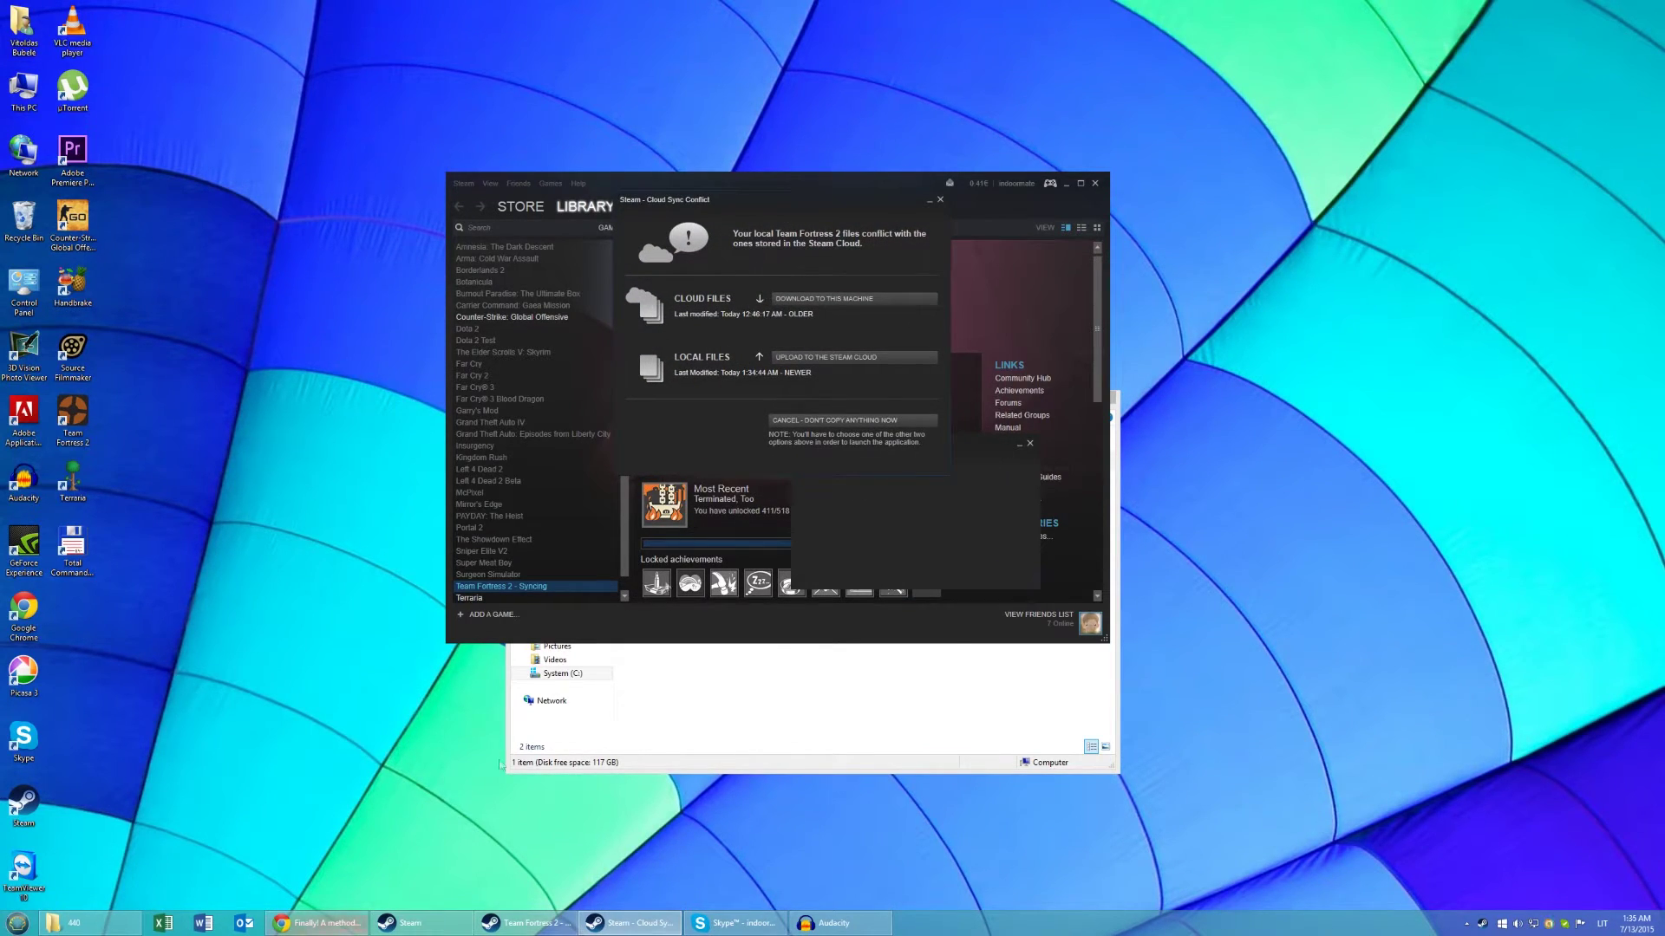
click(749, 706)
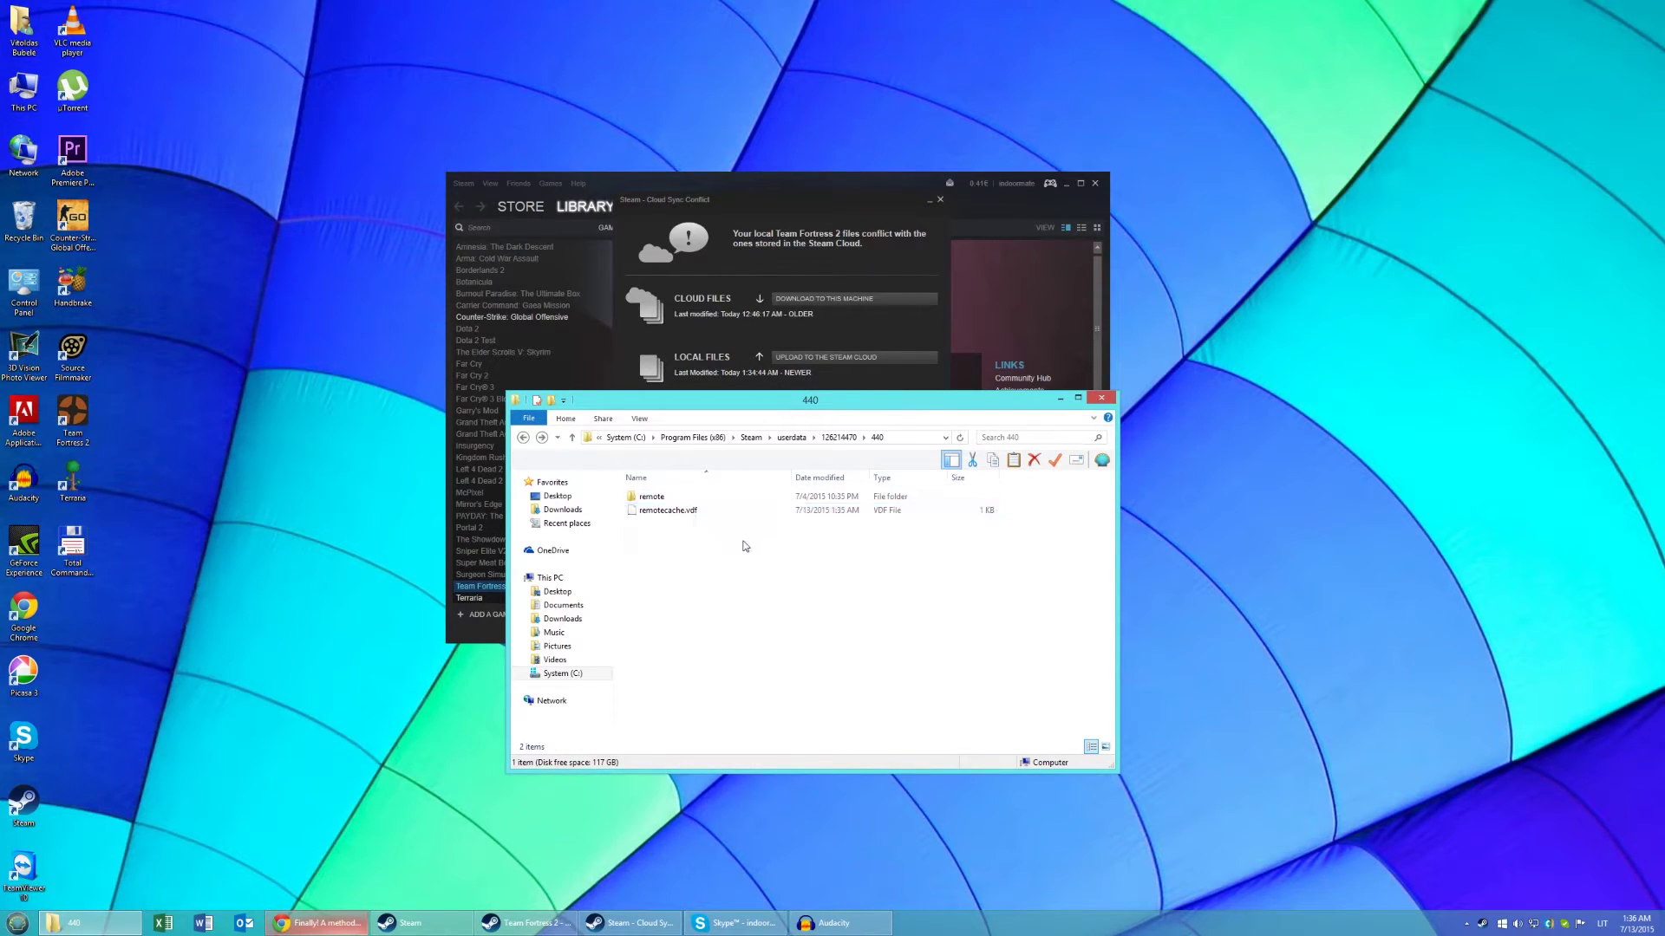
drag(712, 546, 687, 498)
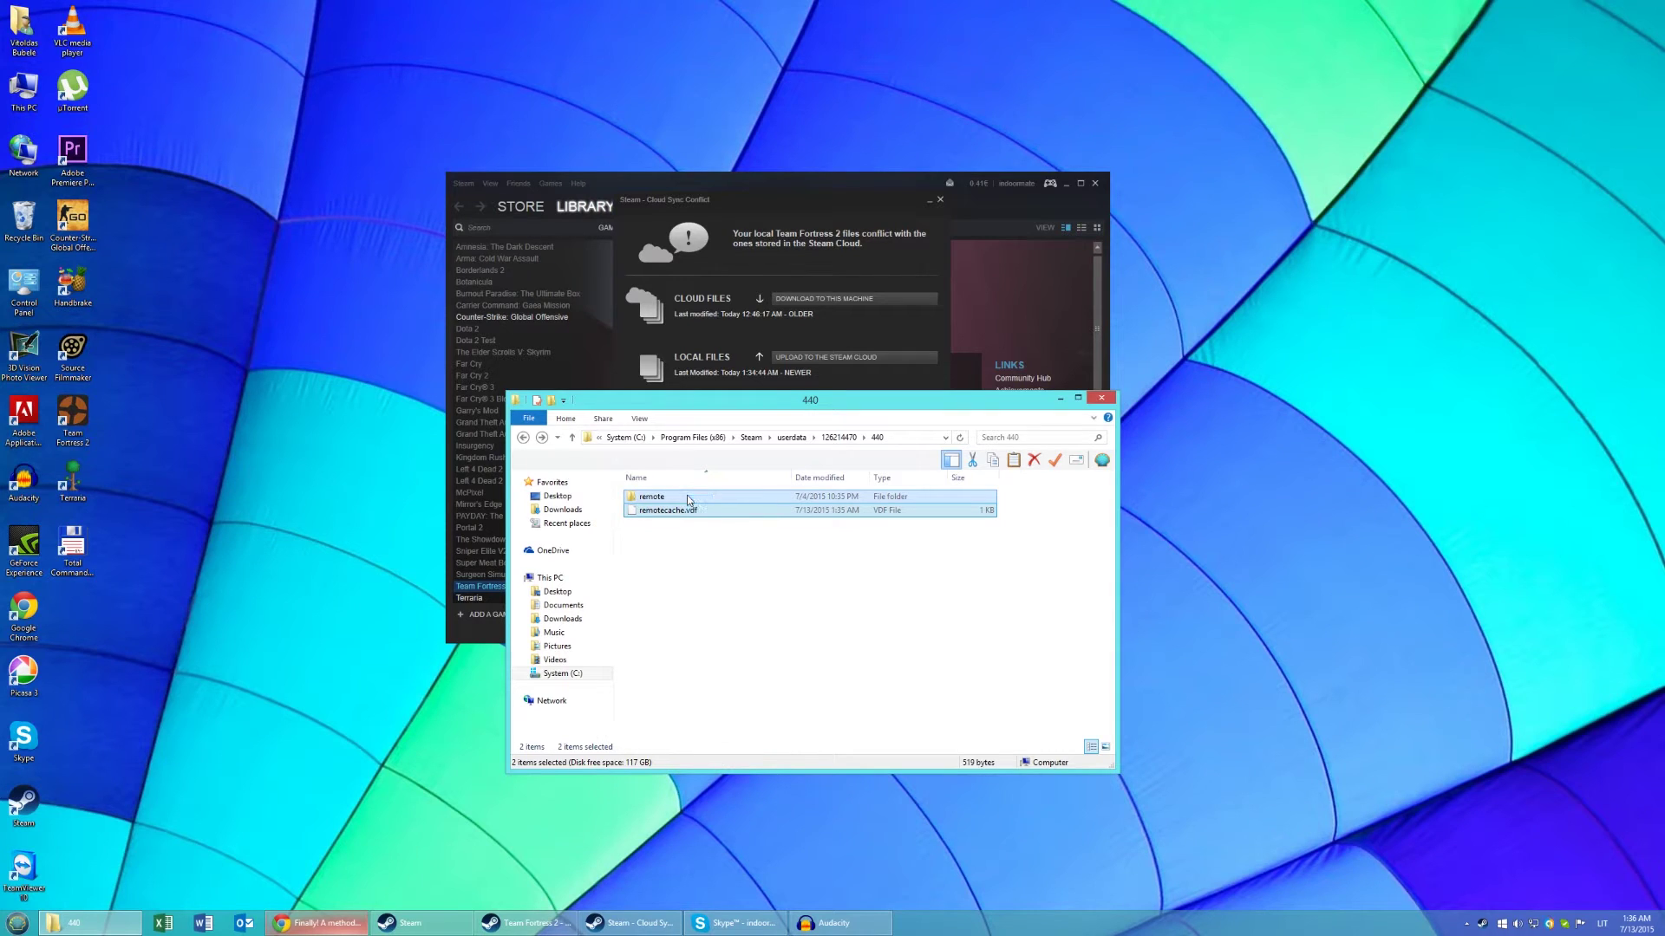
key(Delete)
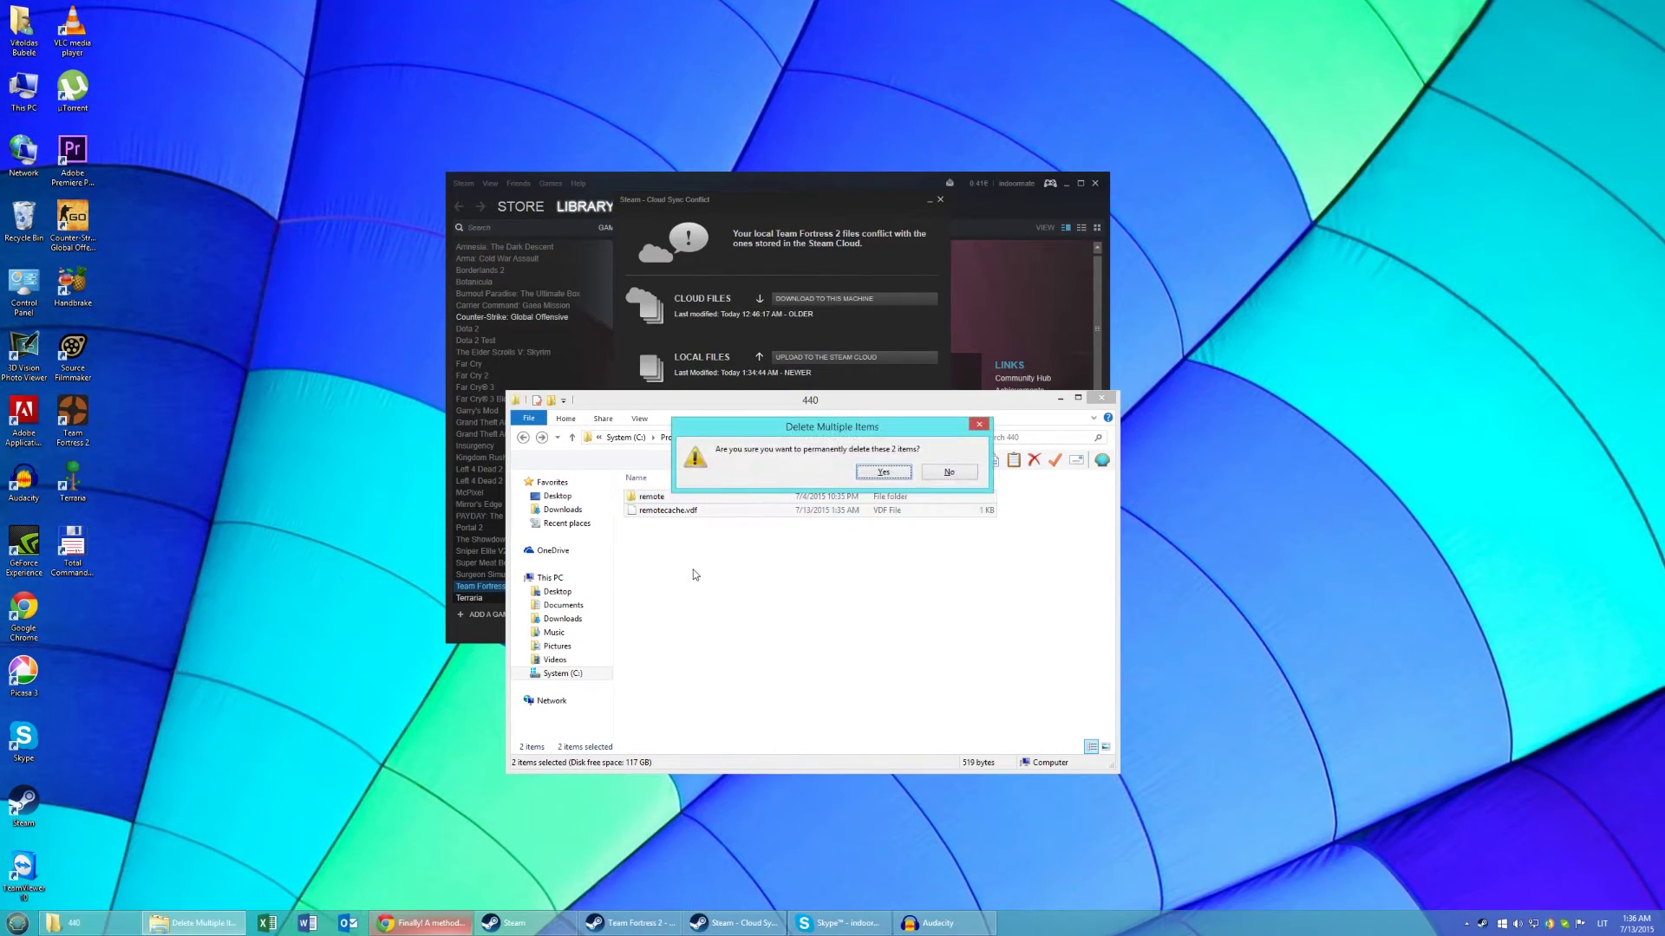
key(Return)
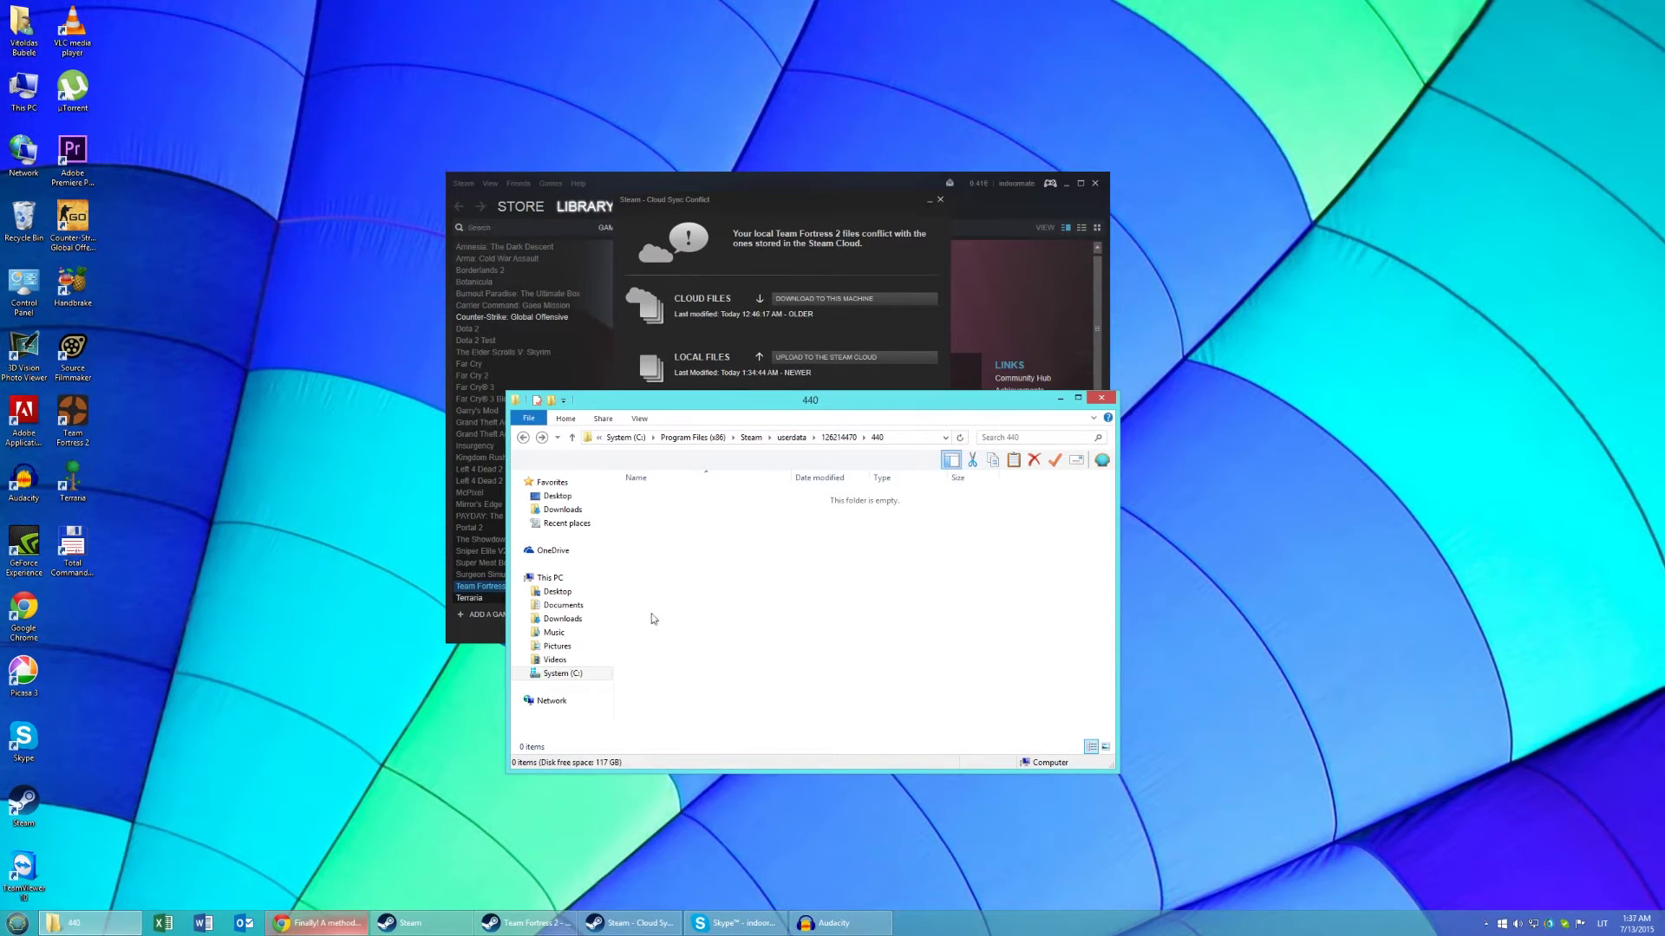
Choose Upload to the Steam Cloud in the sync conflict so TF2 launches to its menu.
drag(794, 206, 805, 87)
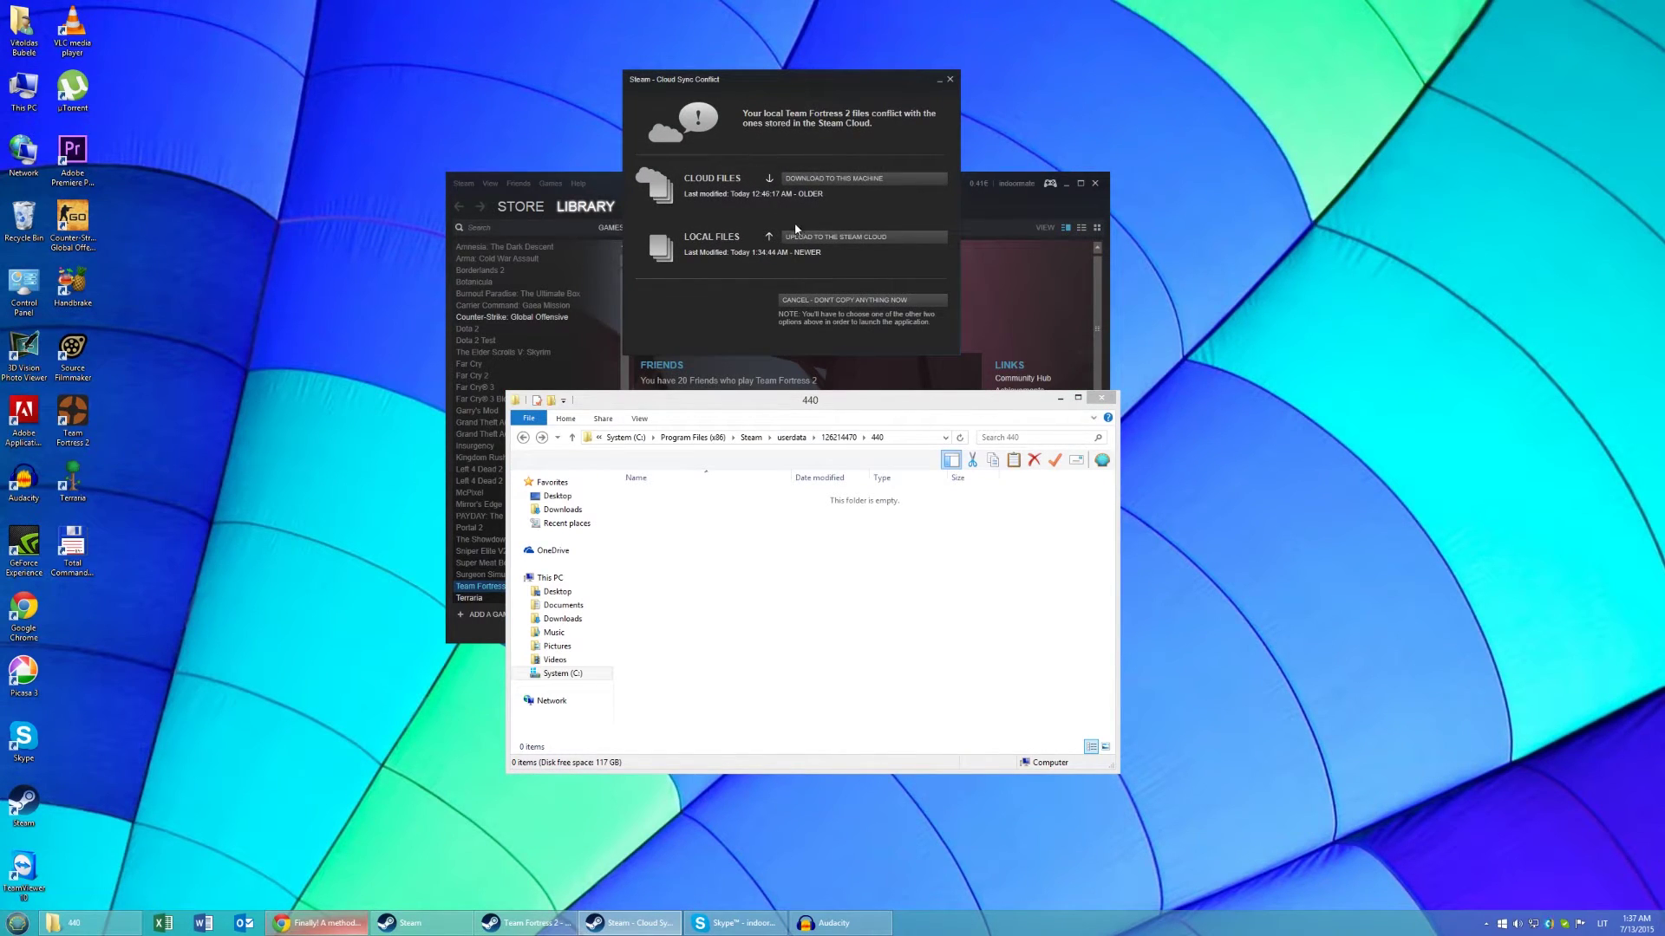
click(853, 237)
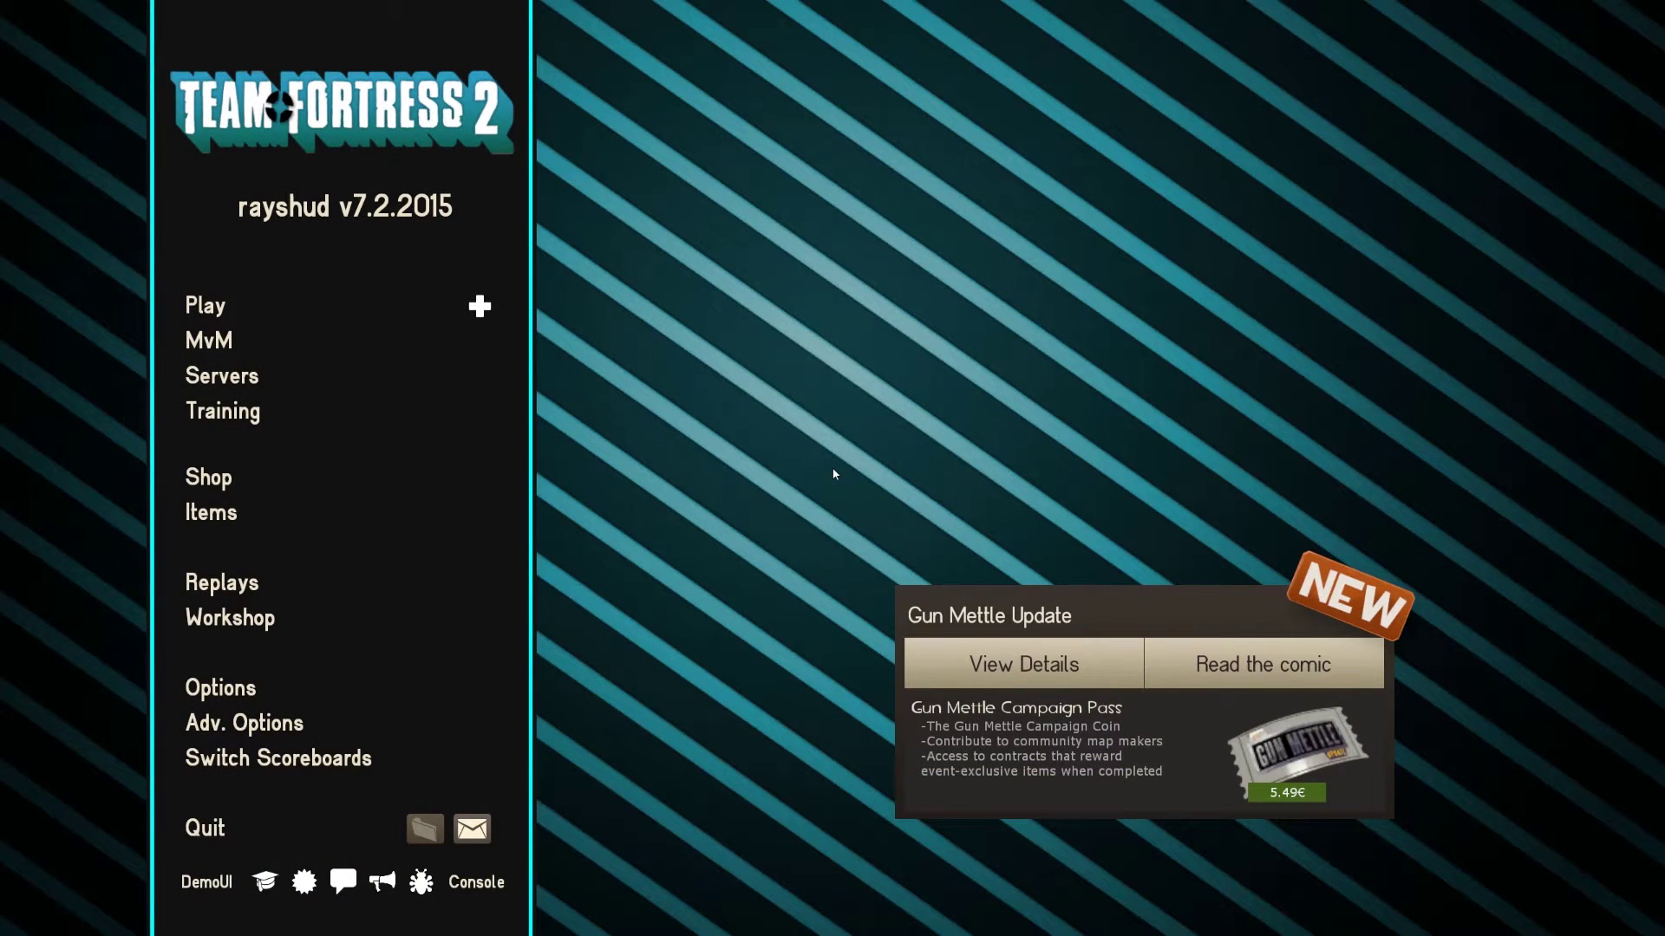
key(alt+Tab)
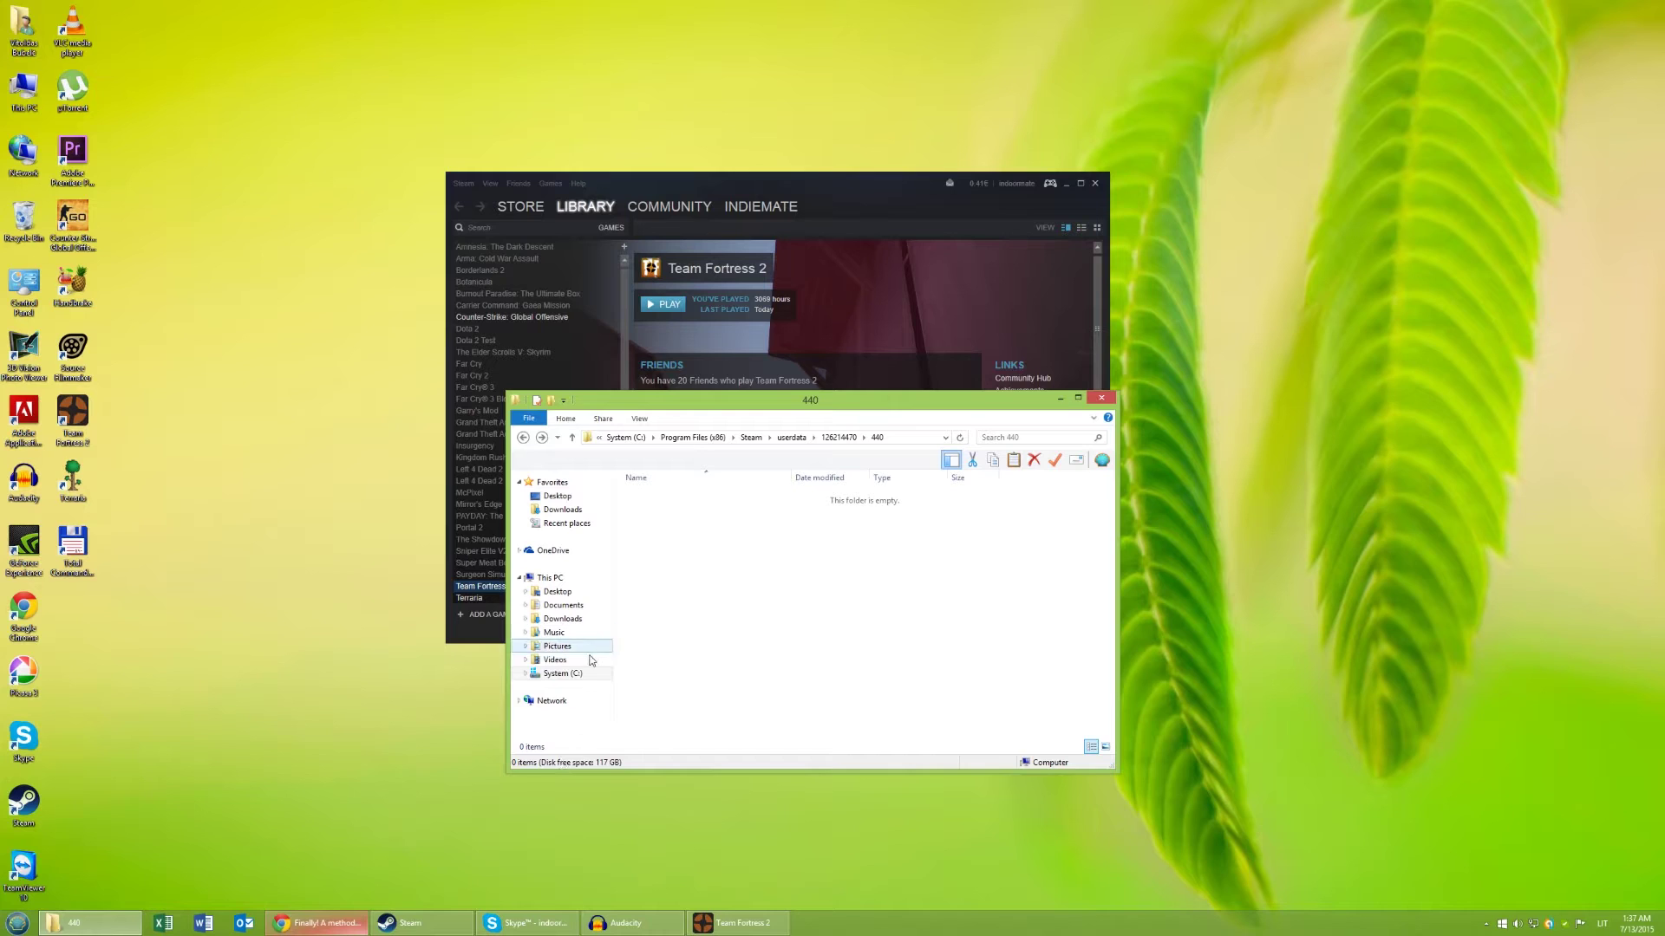
Uncheck 'Enable Steam Cloud synchronization' in Steam's Cloud settings, then quit Team Fortress 2.
click(464, 184)
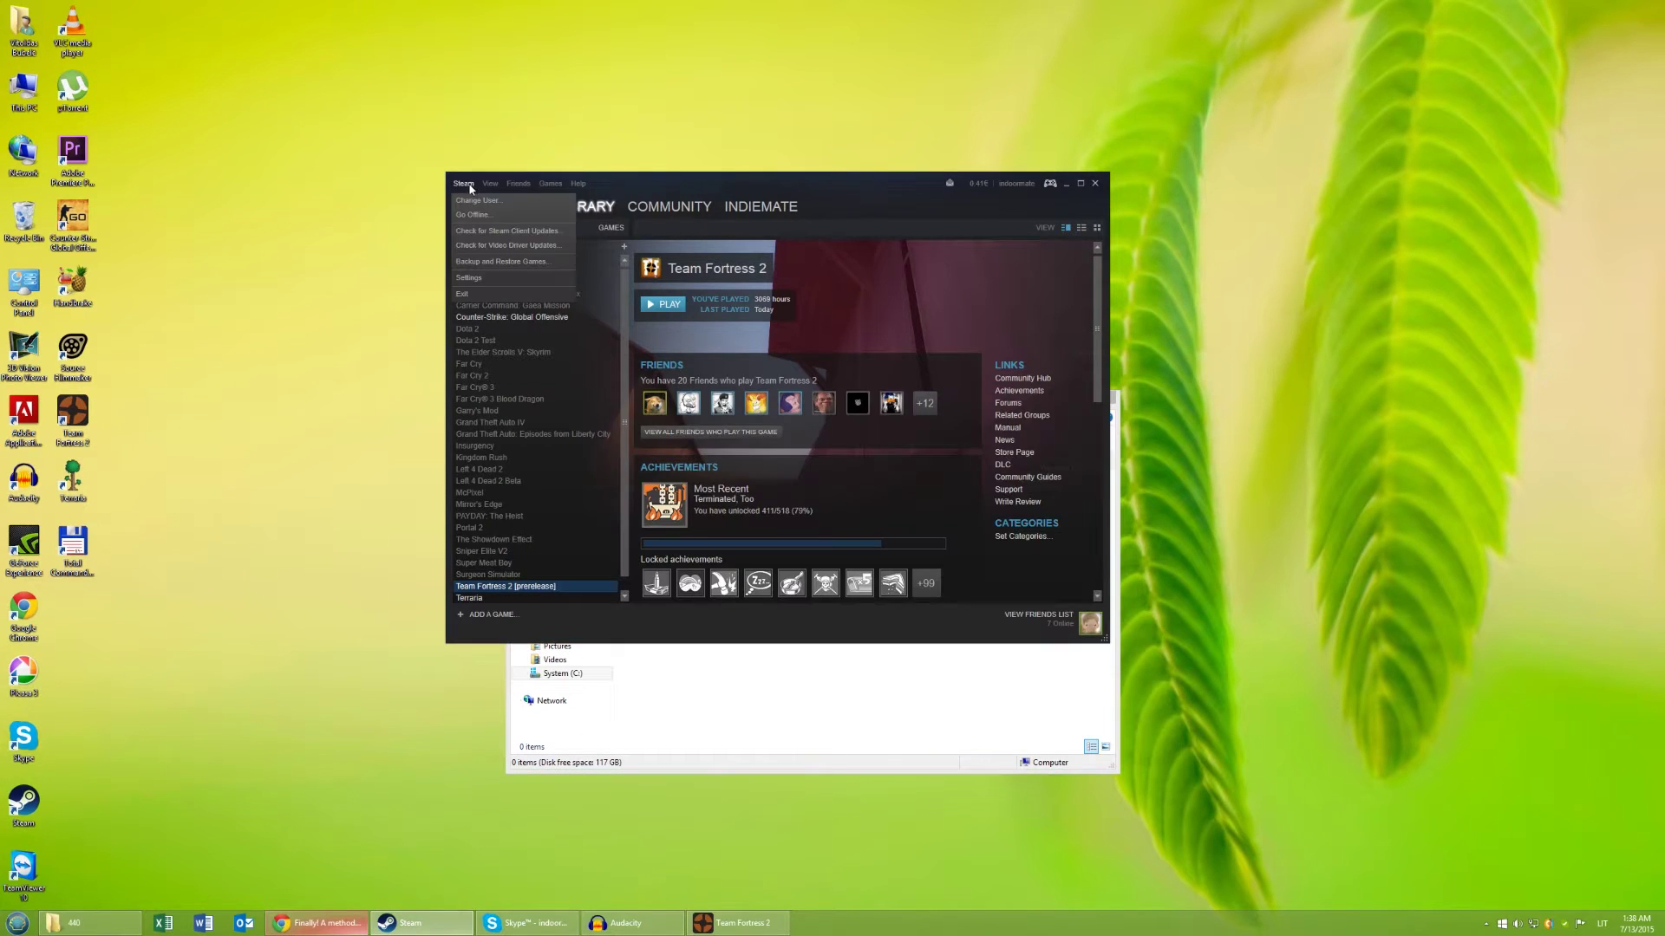
click(484, 262)
click(320, 170)
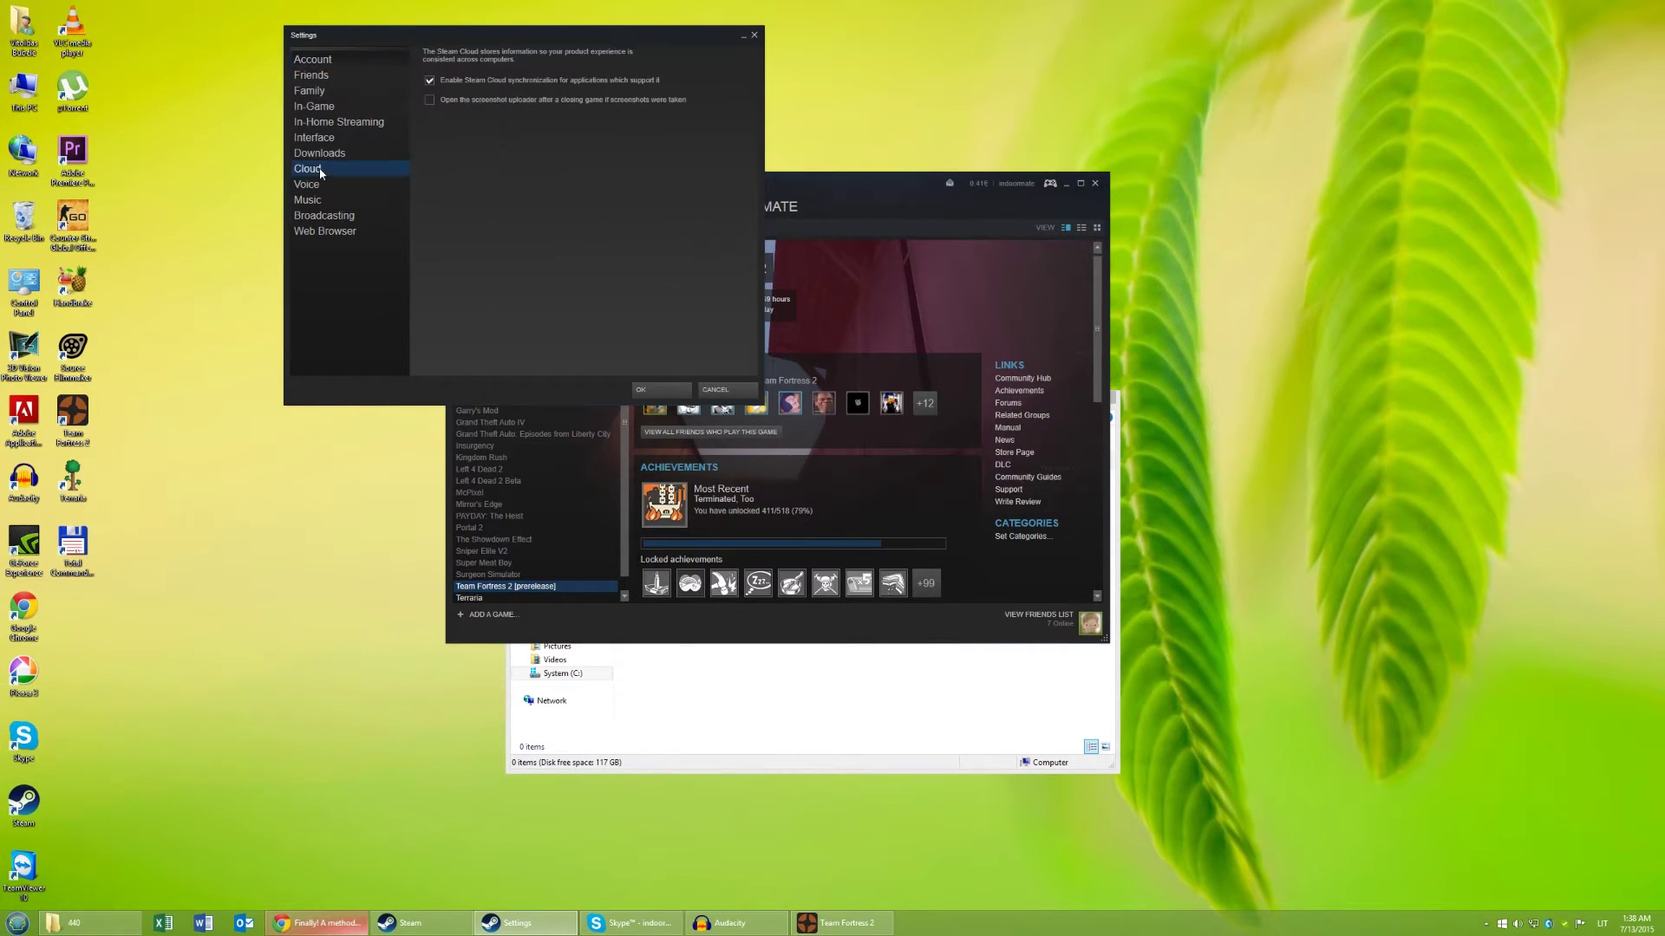
click(430, 81)
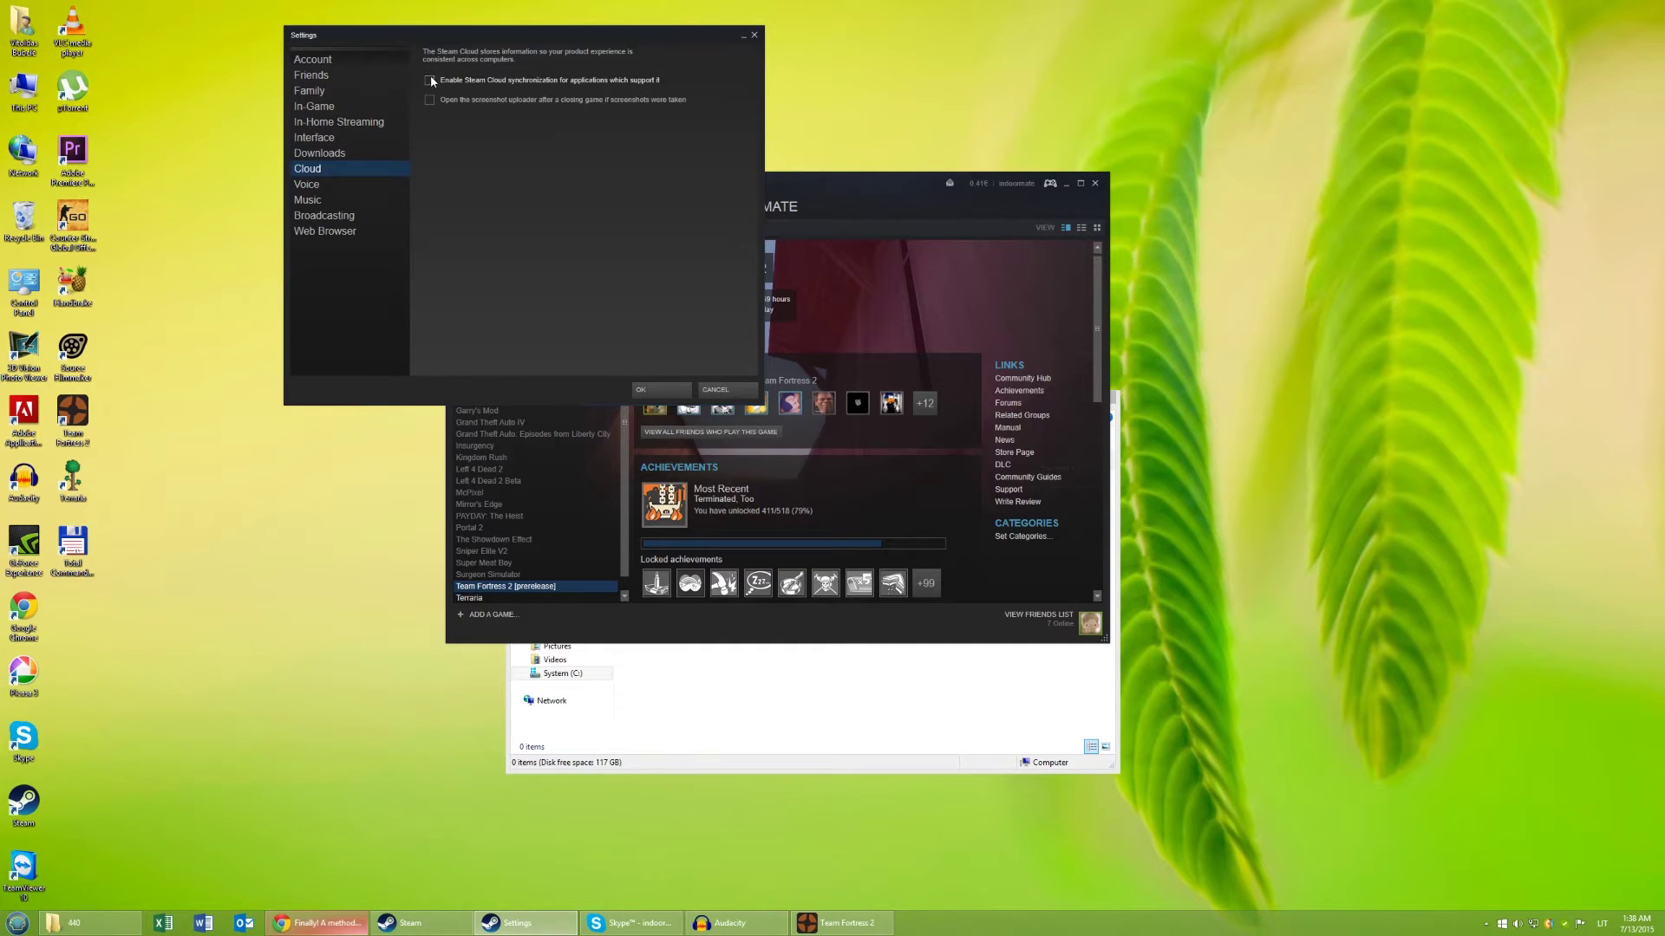
click(645, 392)
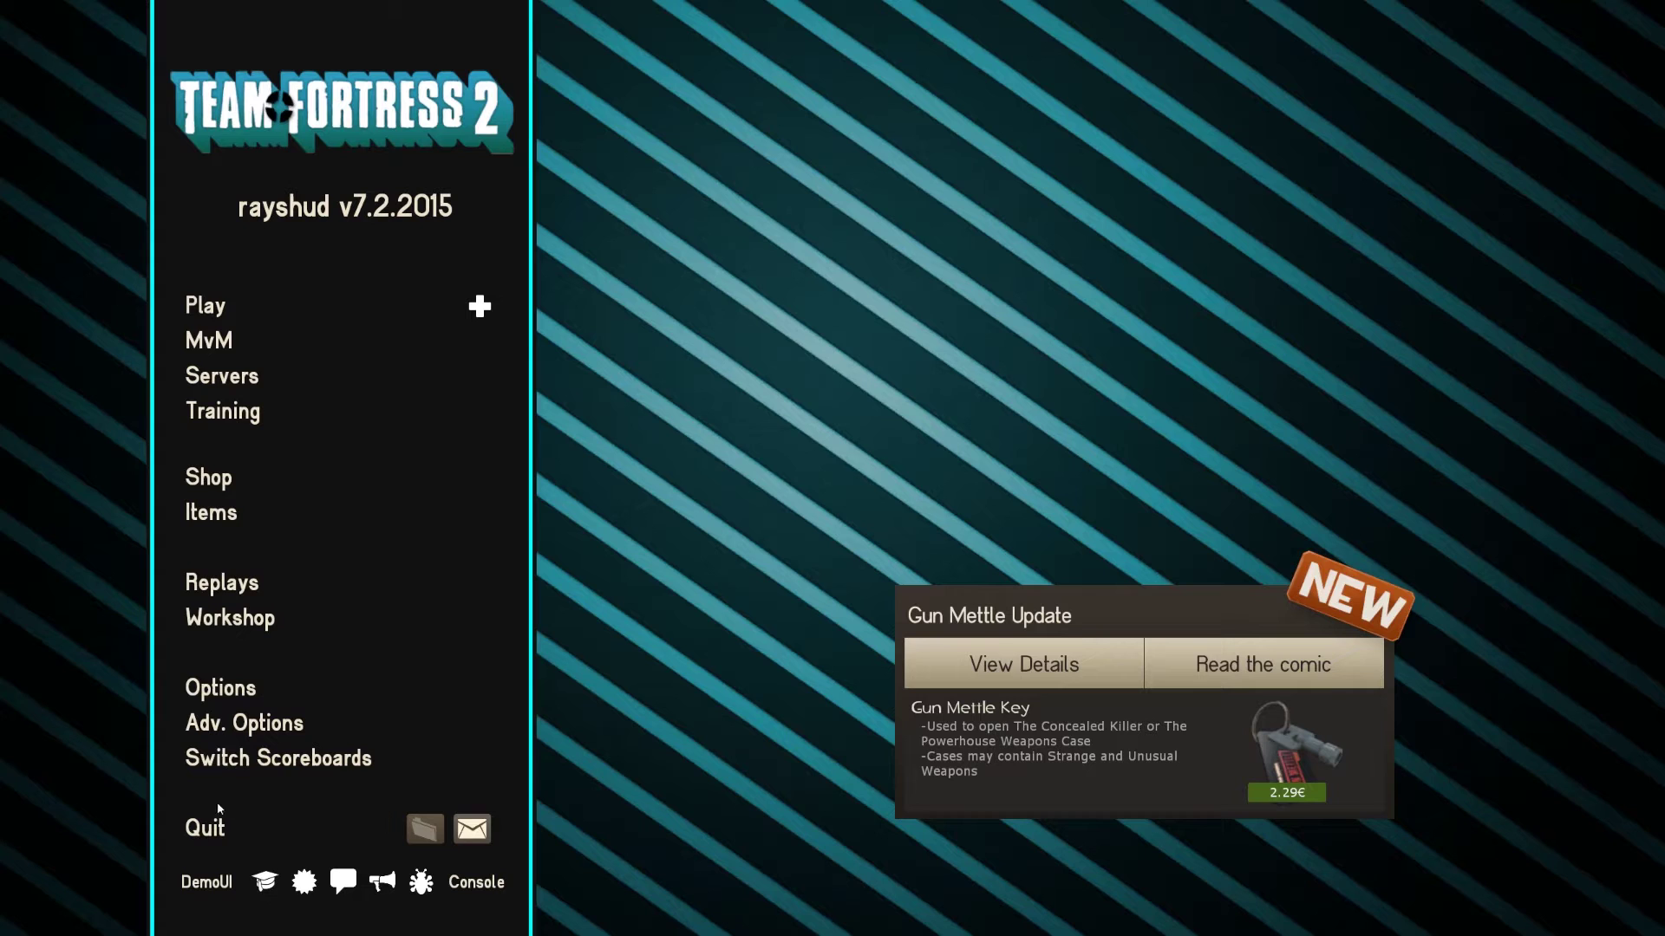
click(215, 822)
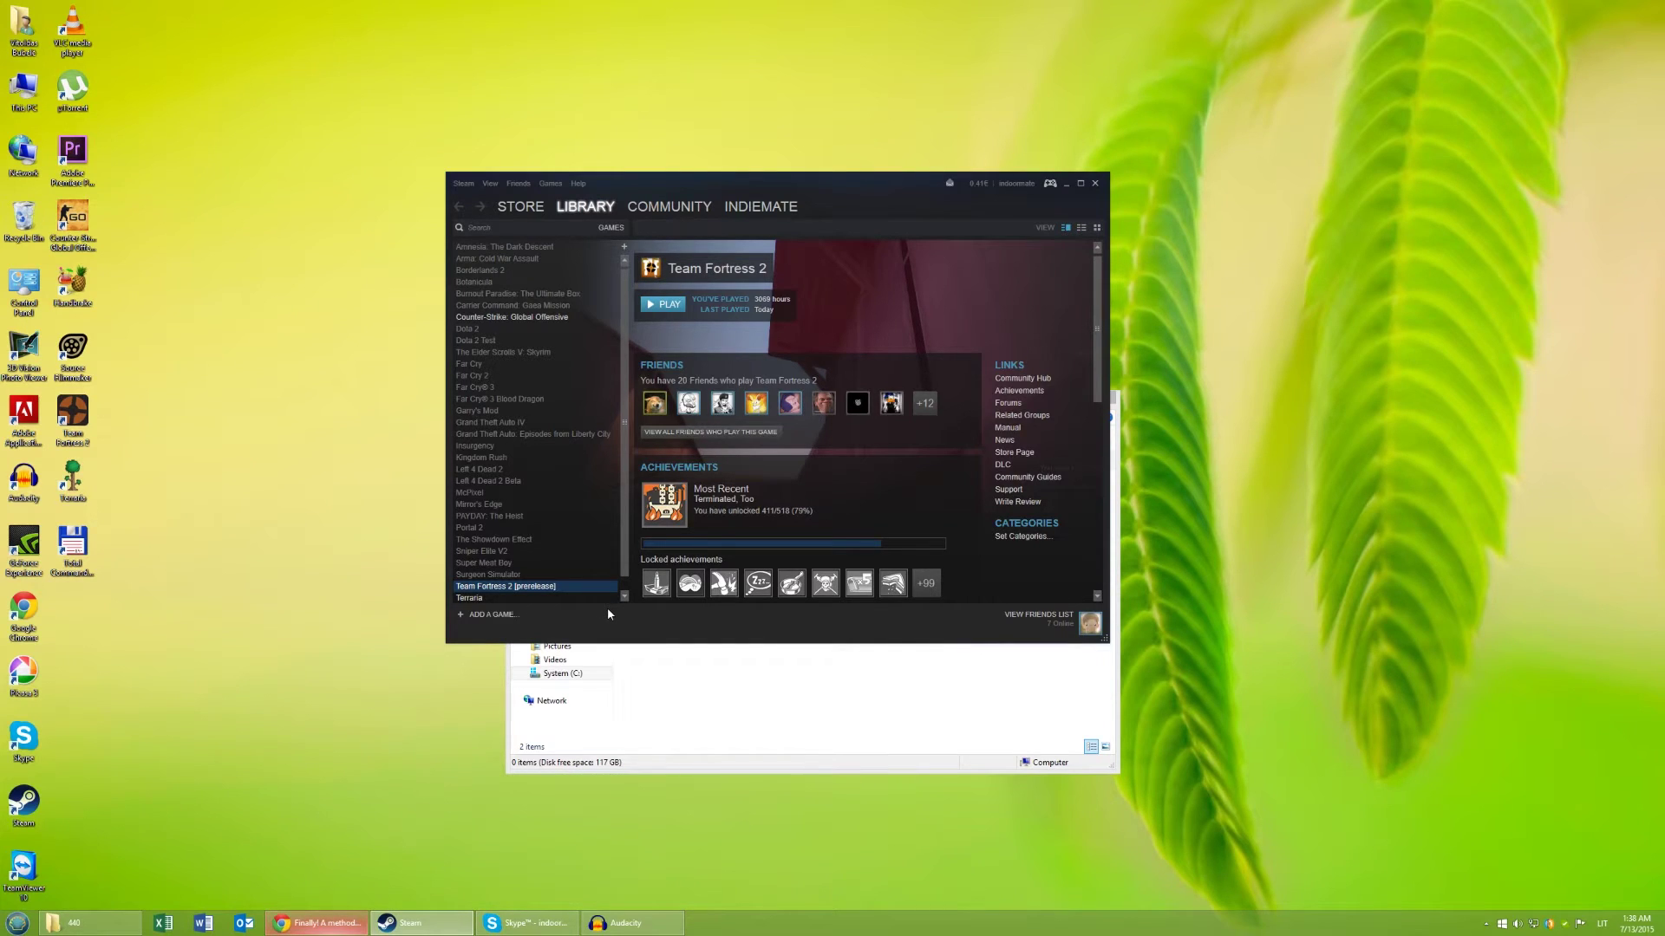
Exit Steam, then permanently delete the 440 folder from the account's userdata folder.
click(464, 183)
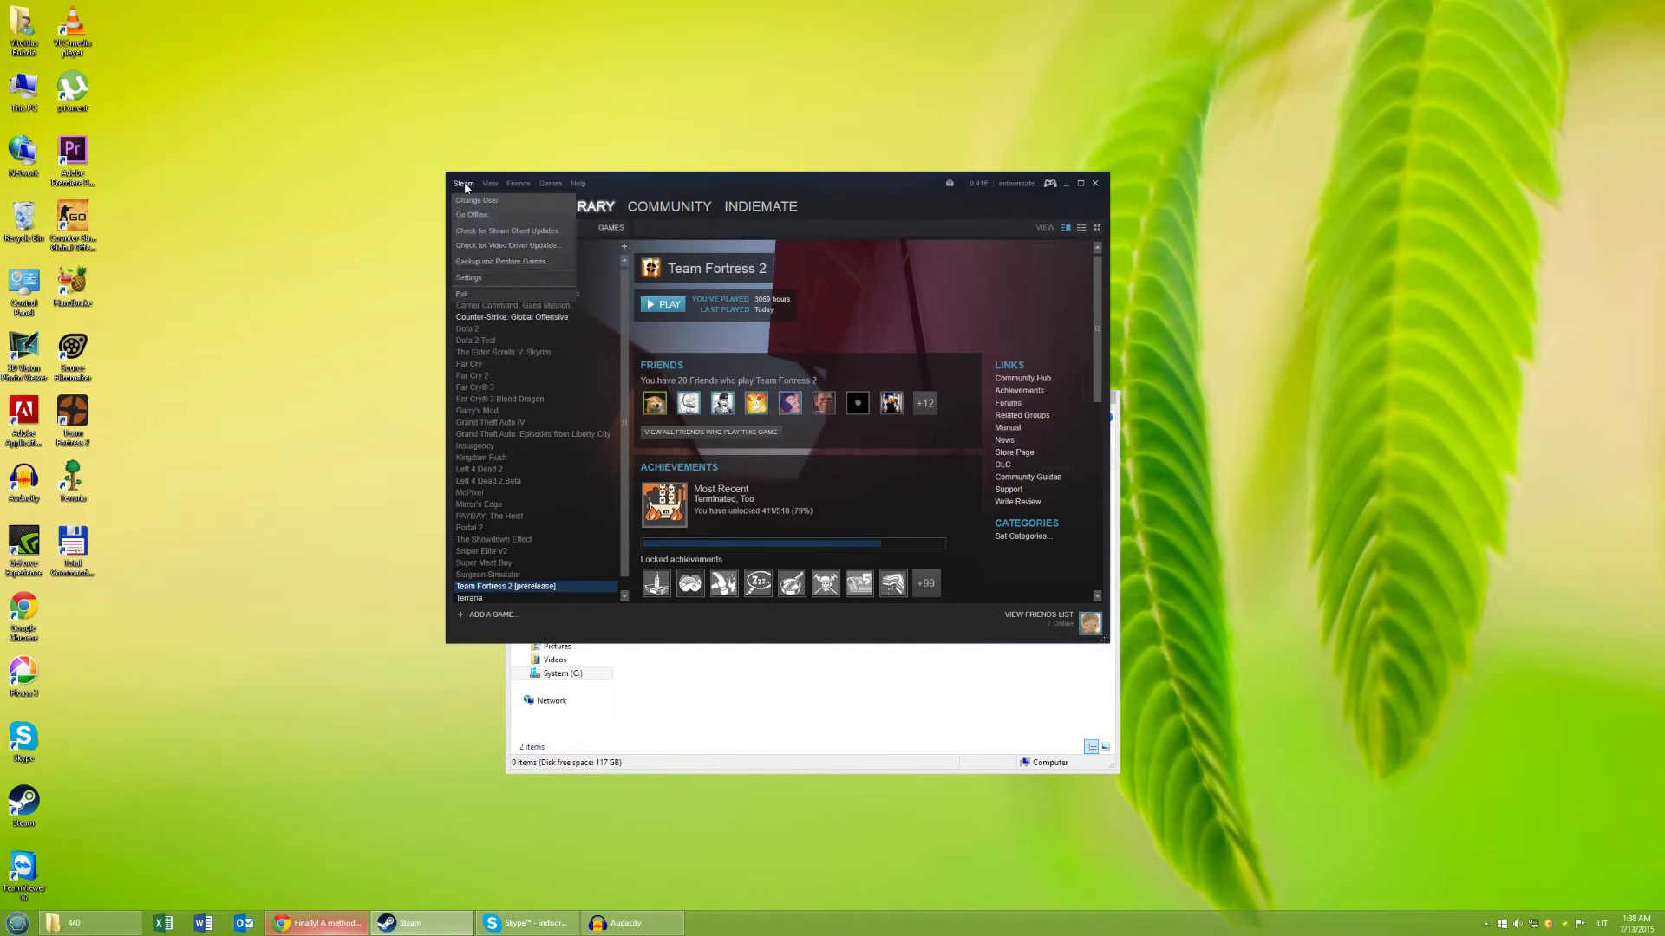
click(469, 299)
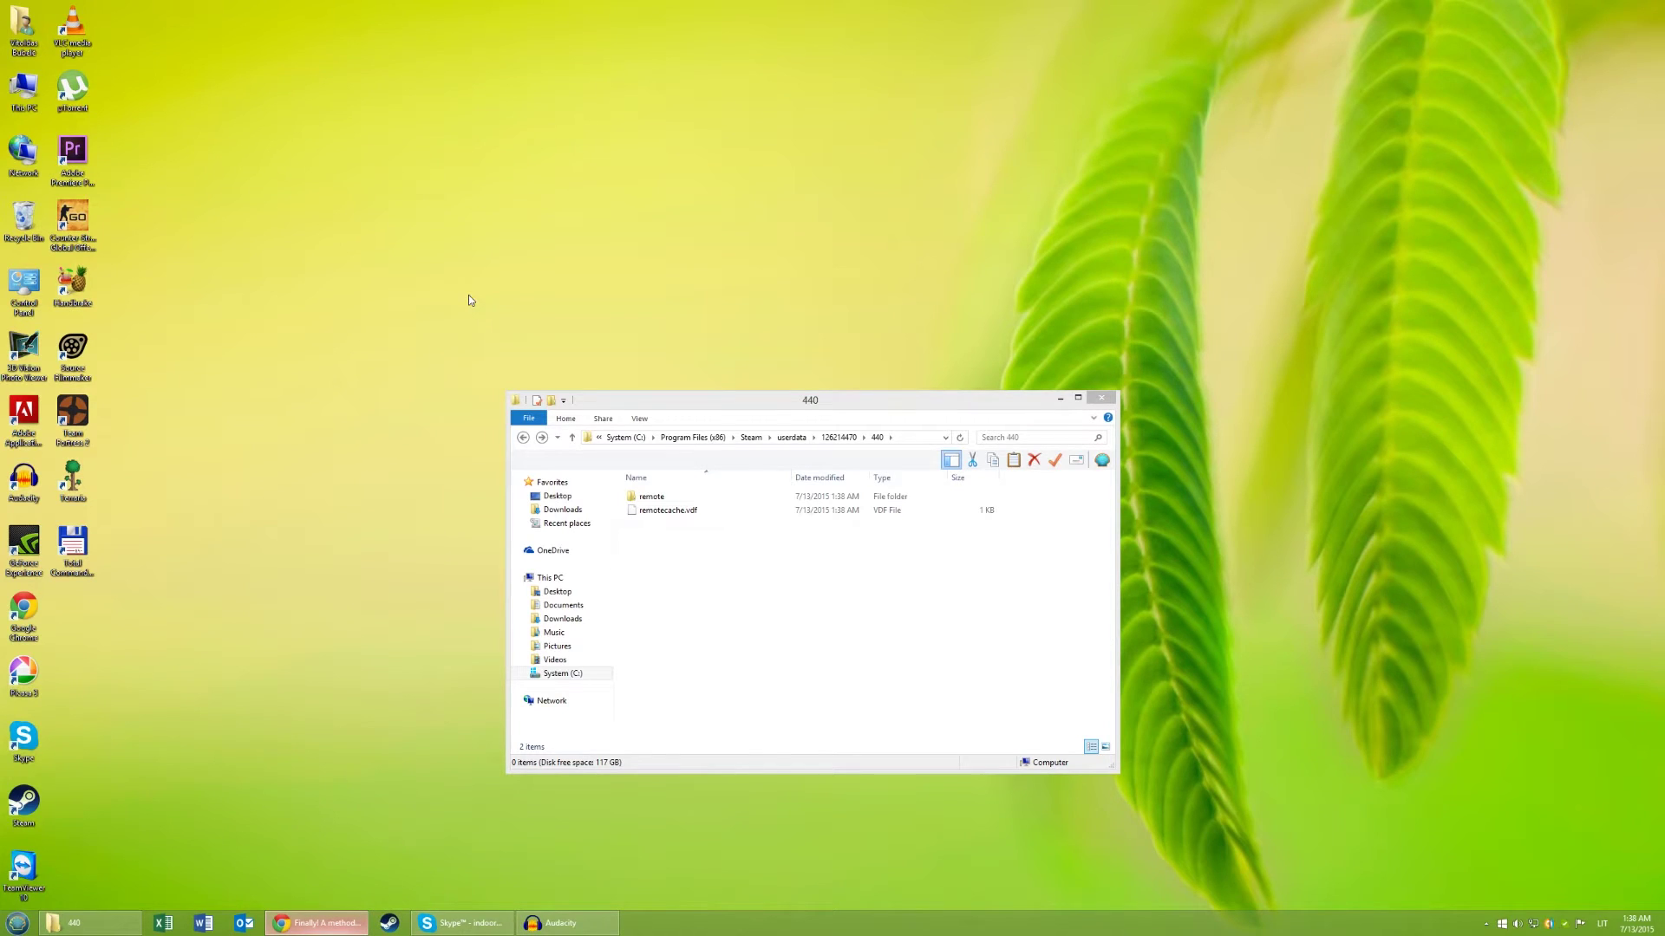
click(522, 437)
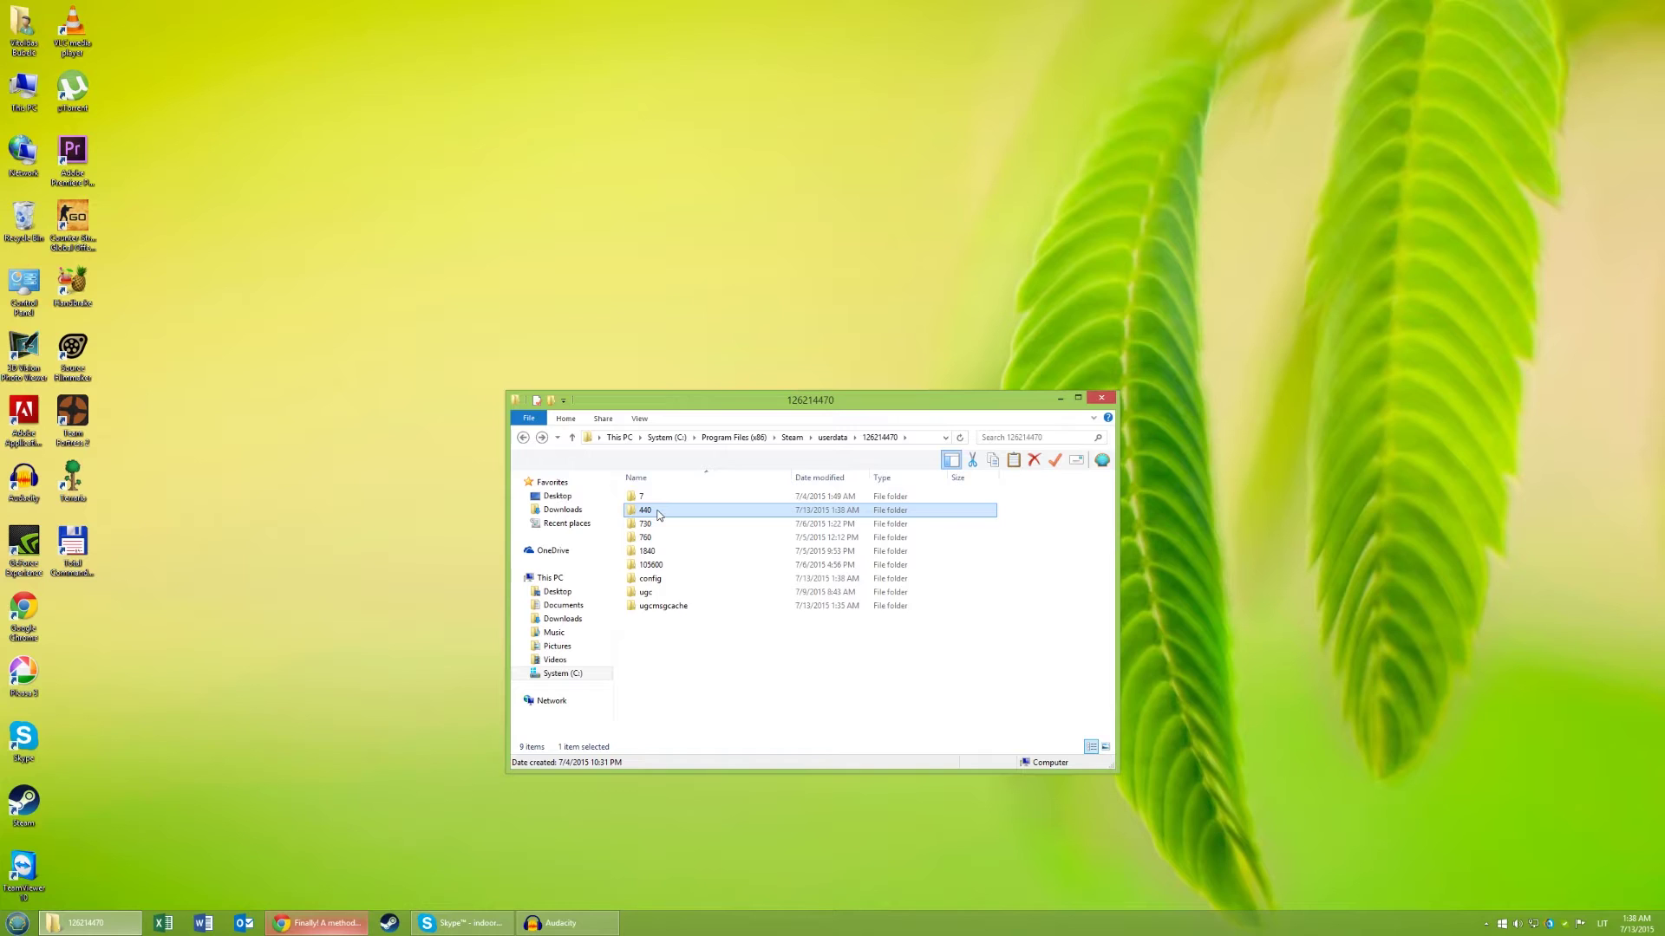
key(shift+Delete)
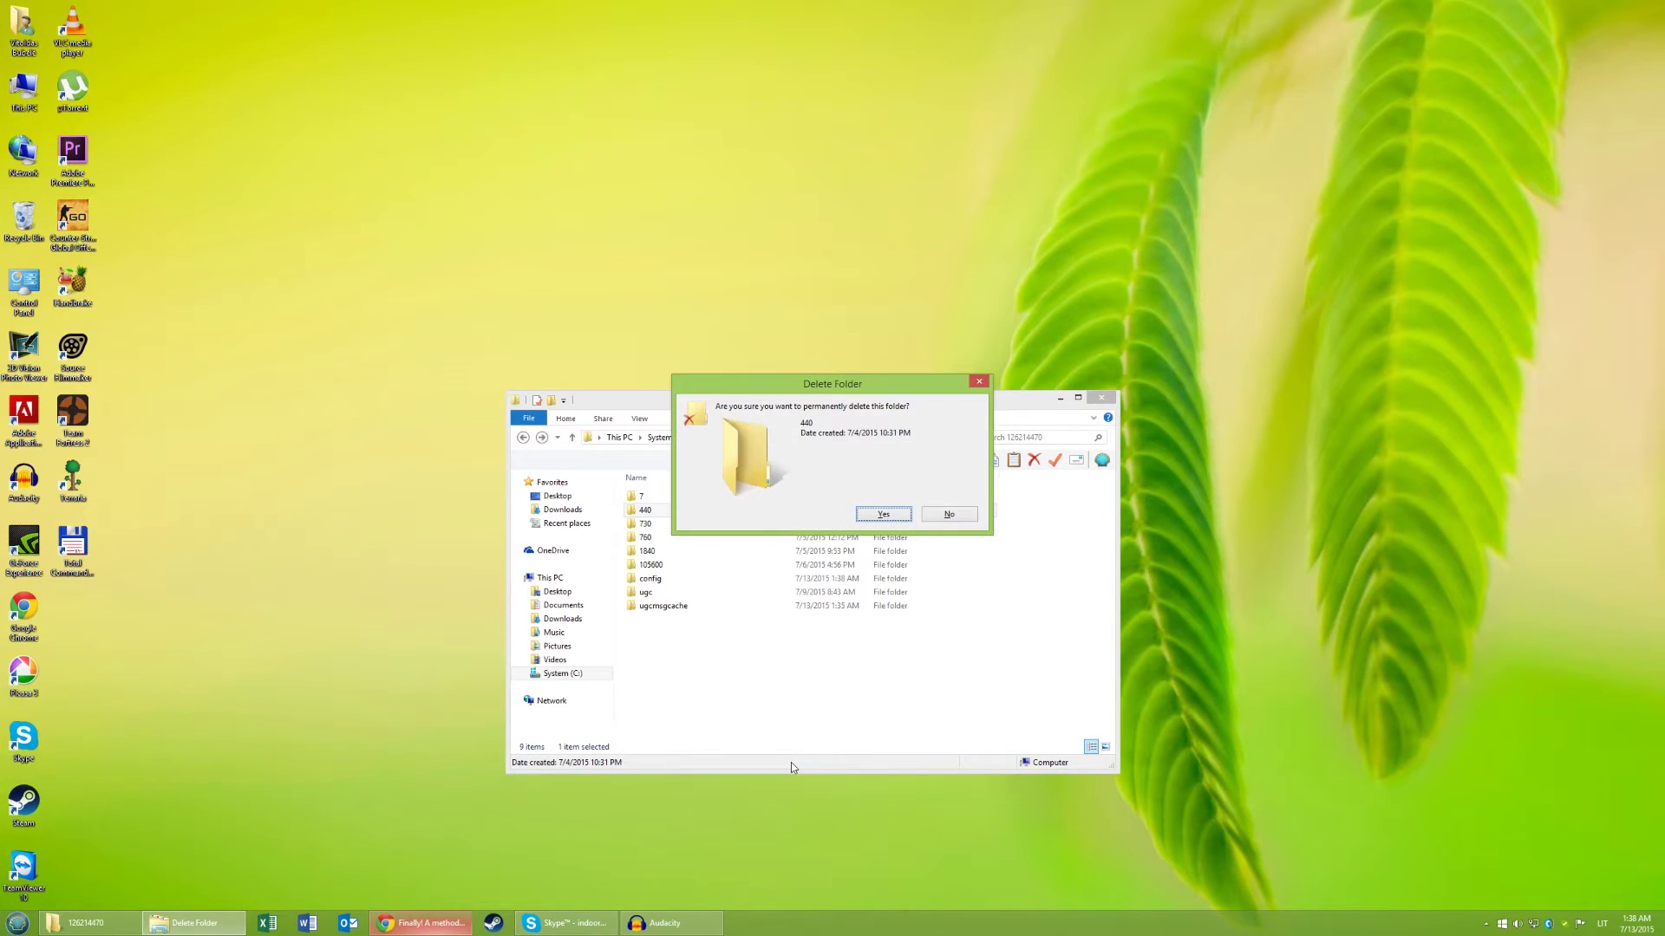
key(Return)
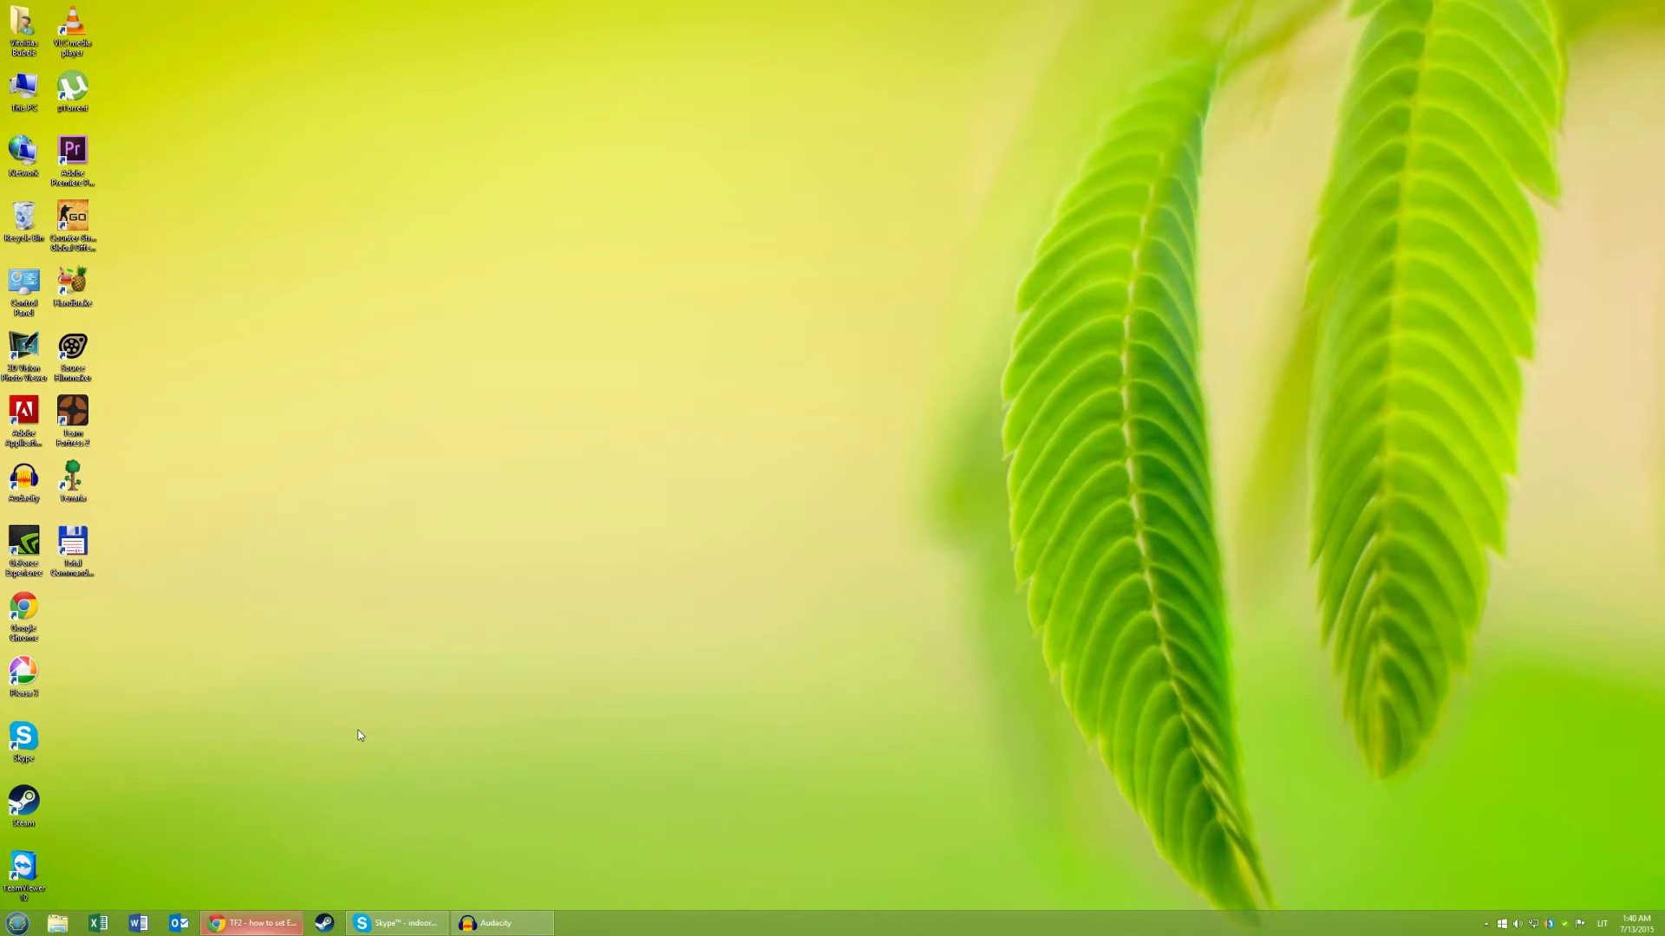
Launch Registry Editor with regedt32 and approve the UAC prompt.
key(super+r)
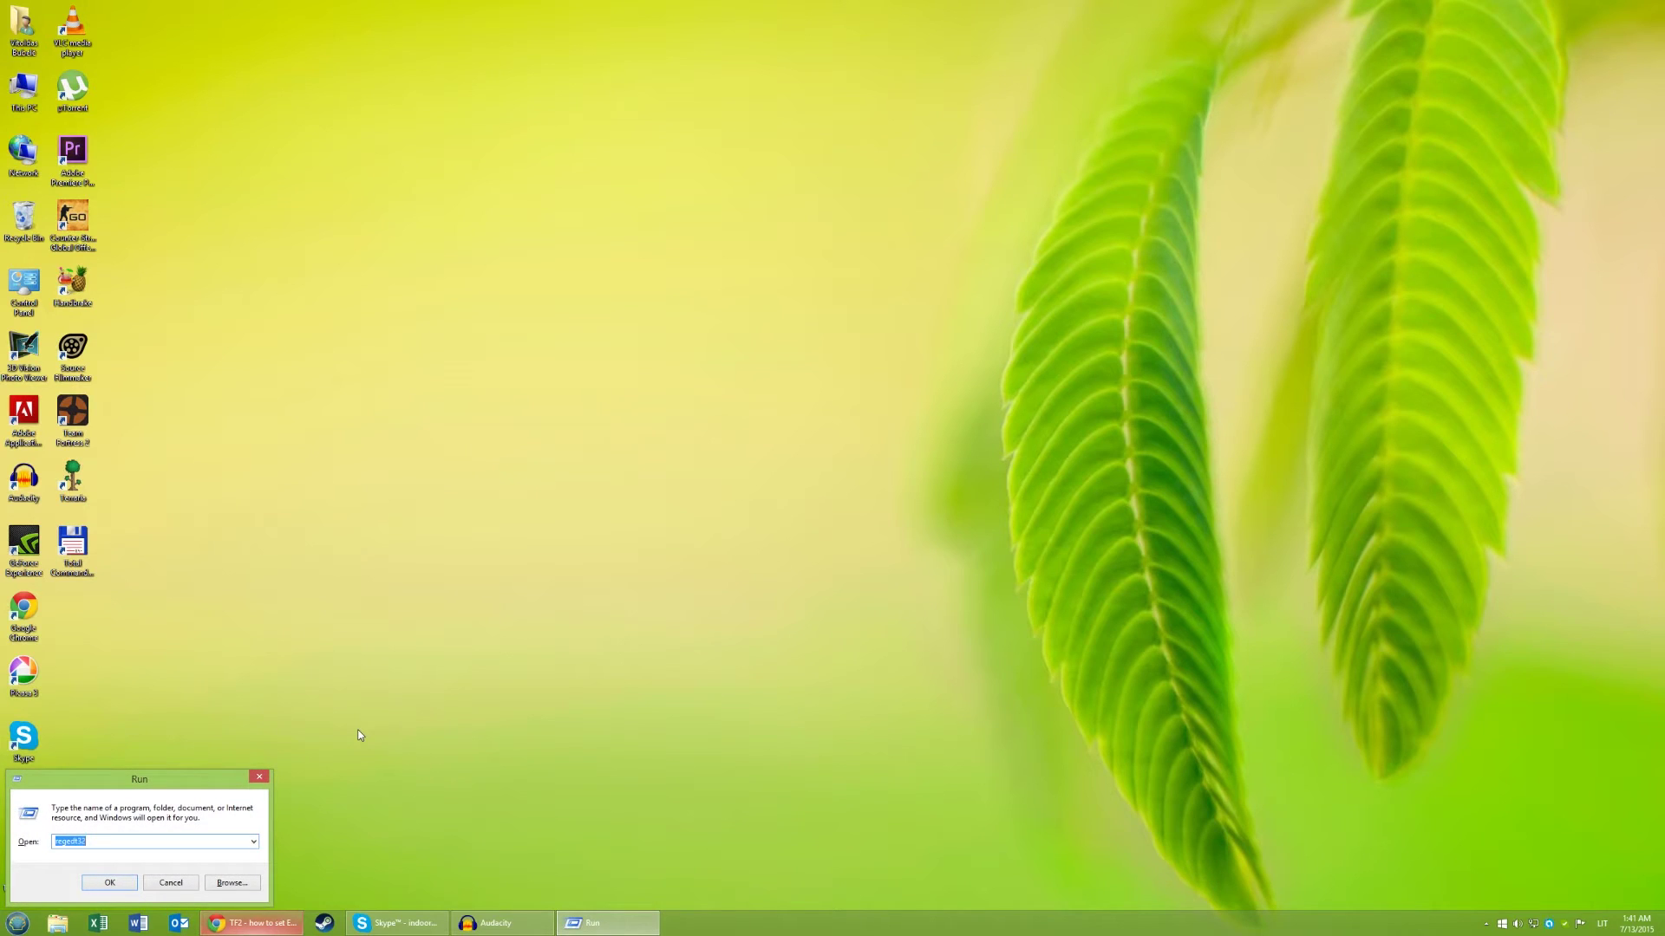
text(re)
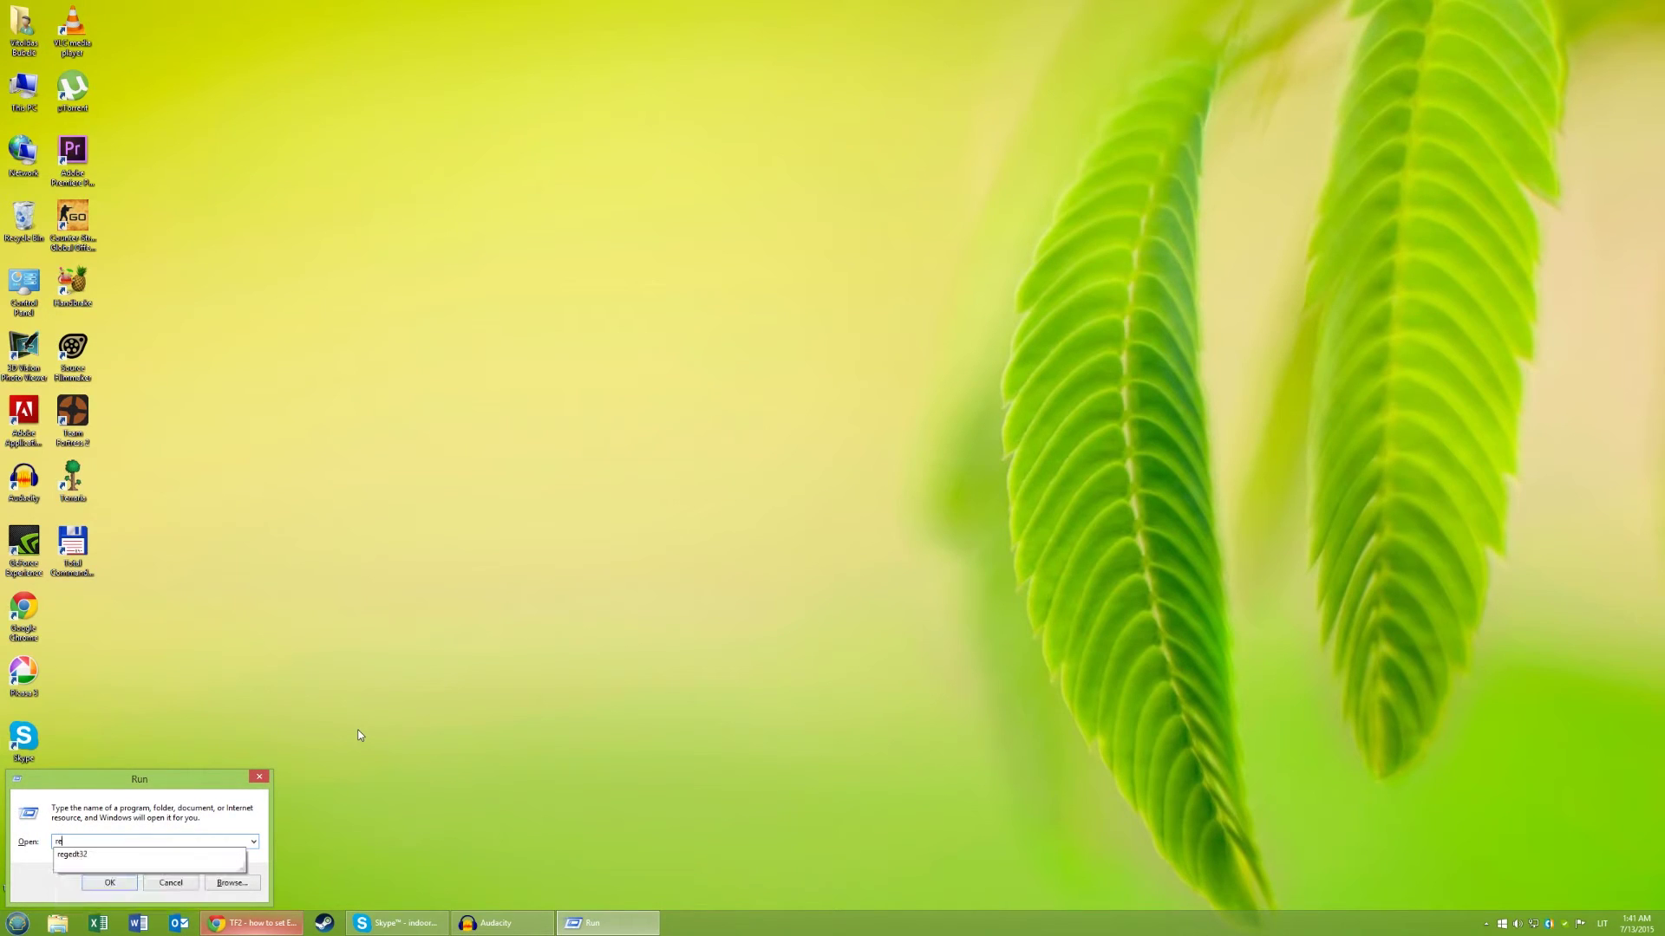
text(gedt32)
key(Return)
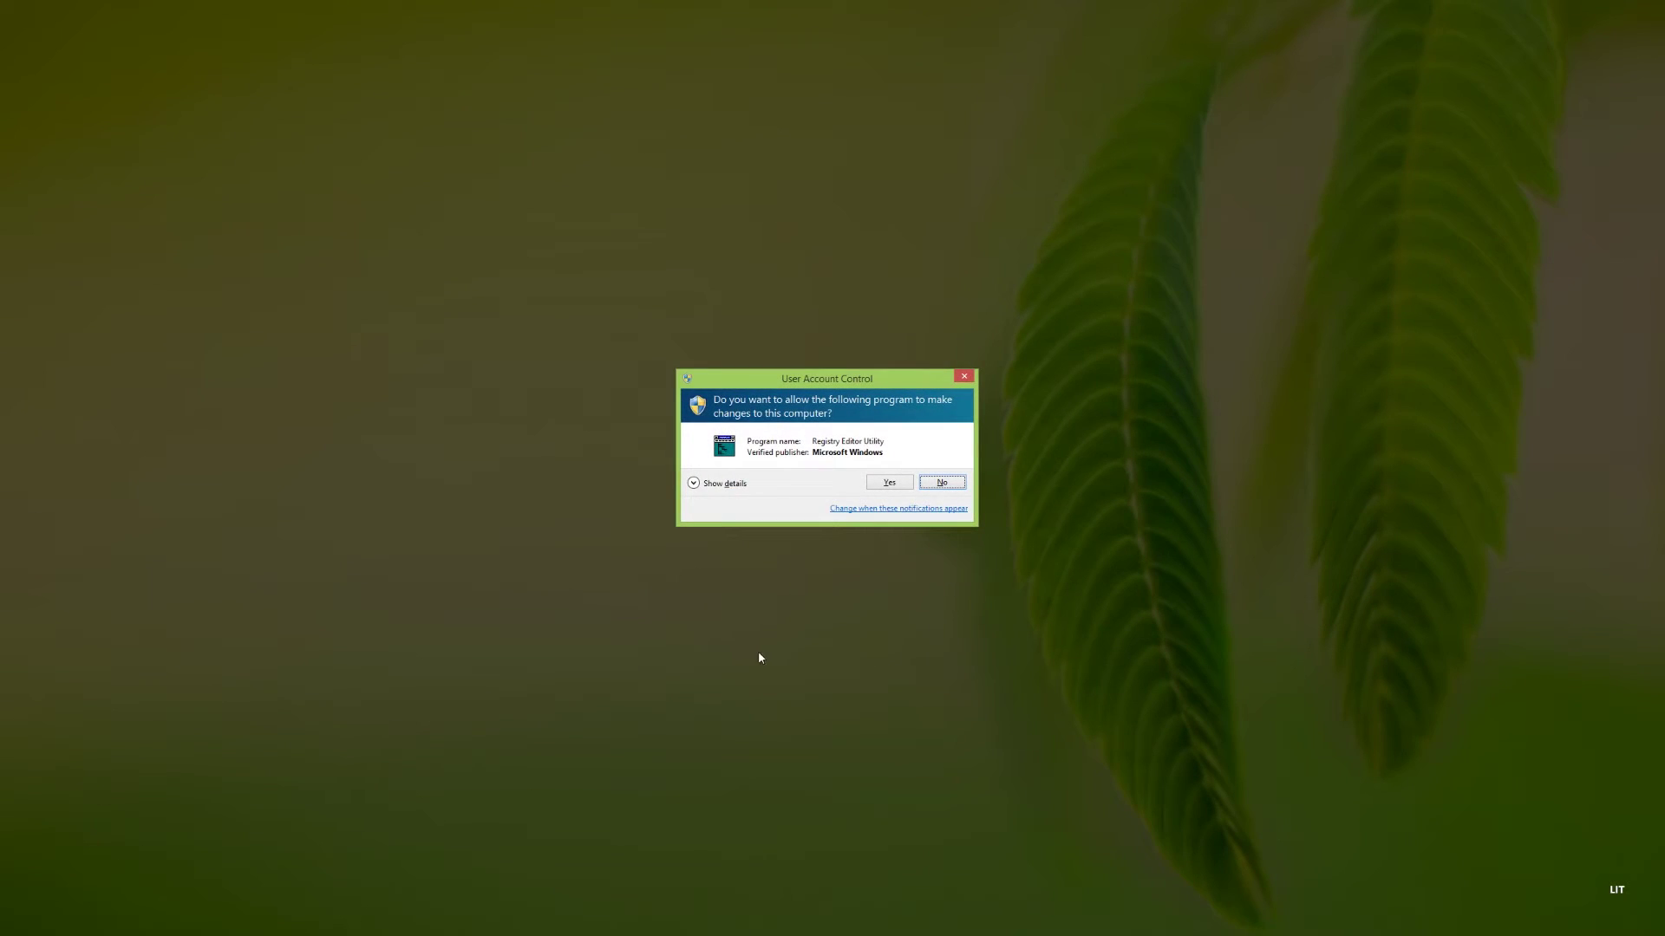
click(891, 483)
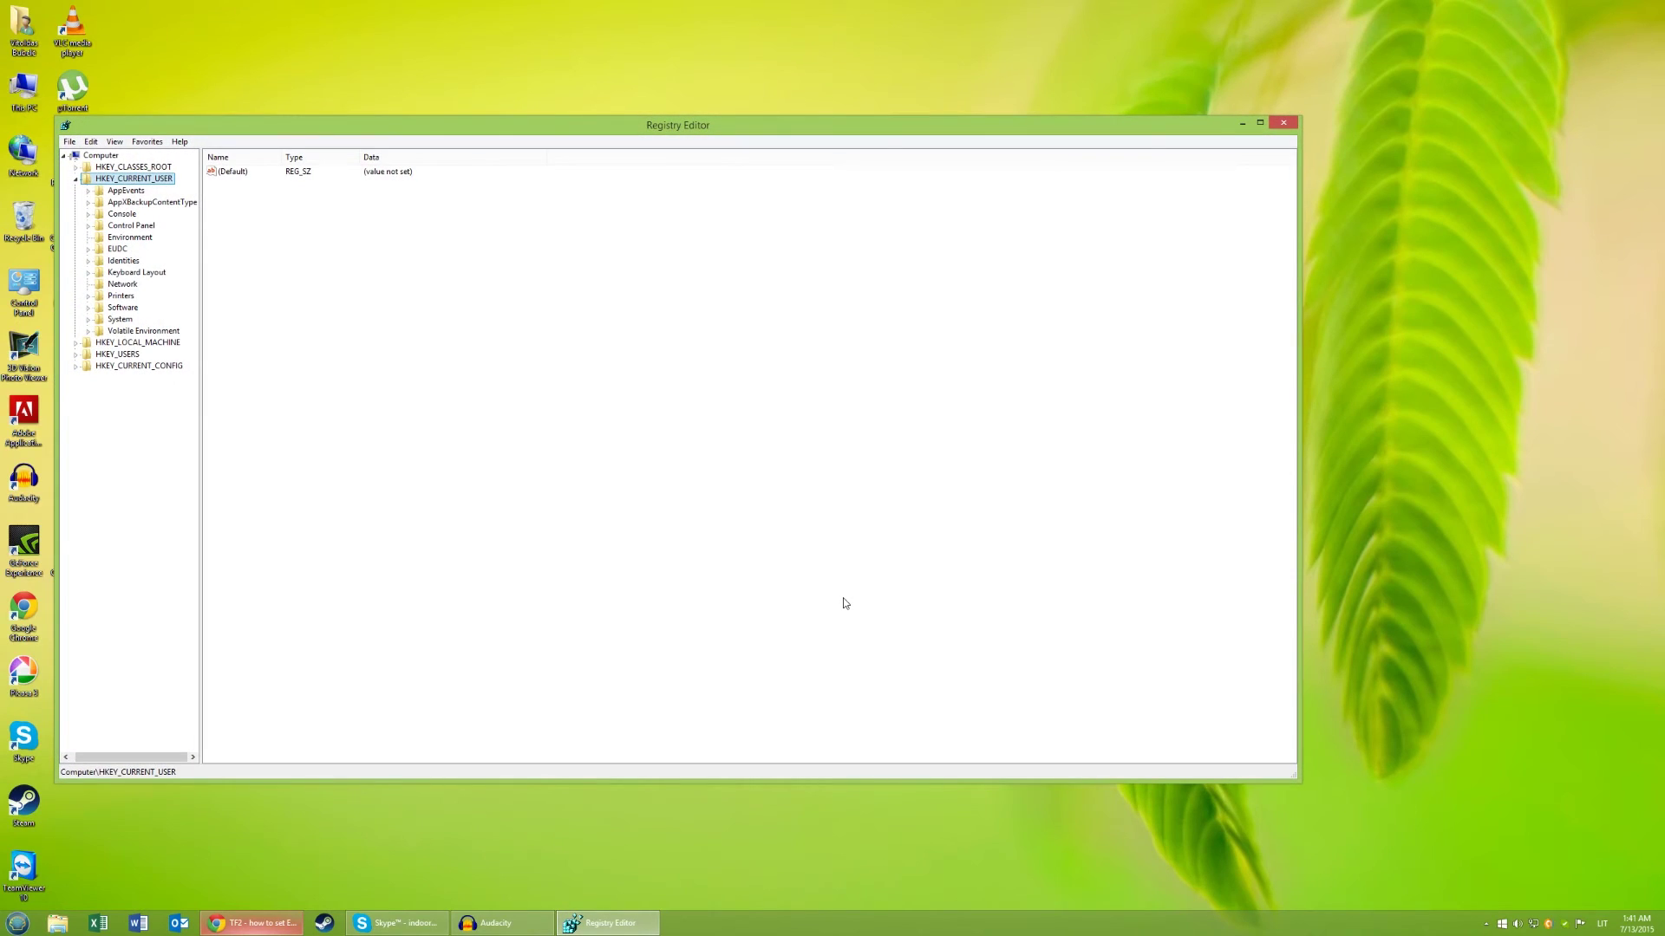
Delete the Settings key under HKEY_CURRENT_USER\Software\Valve\Source\tf.
click(75, 178)
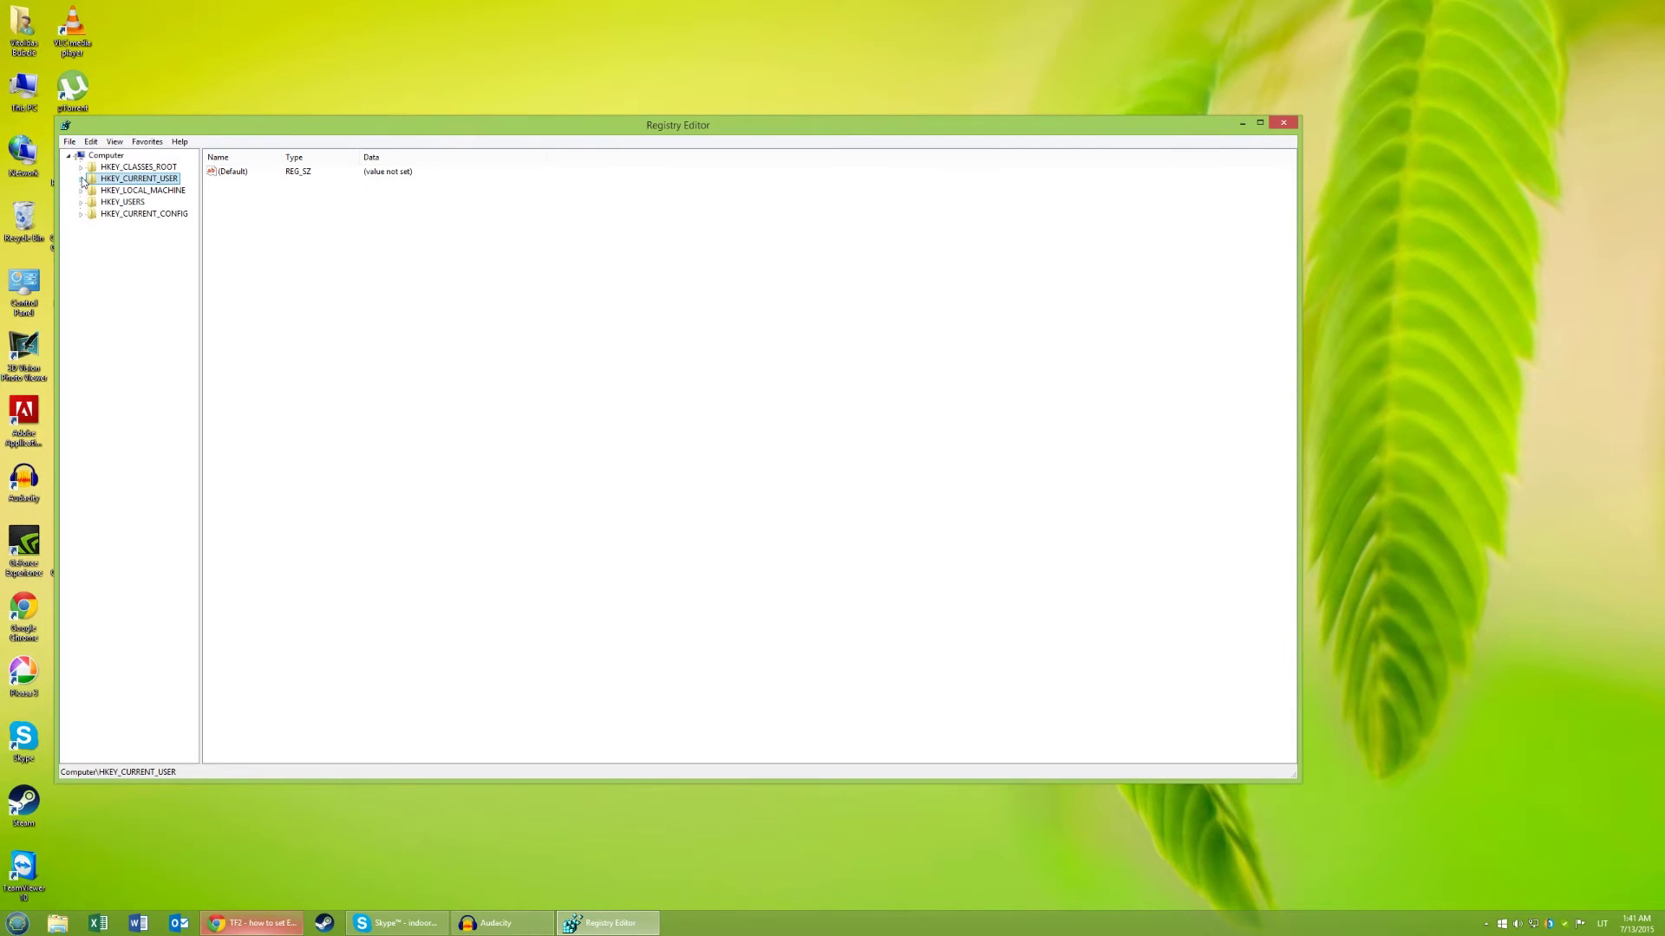
click(82, 179)
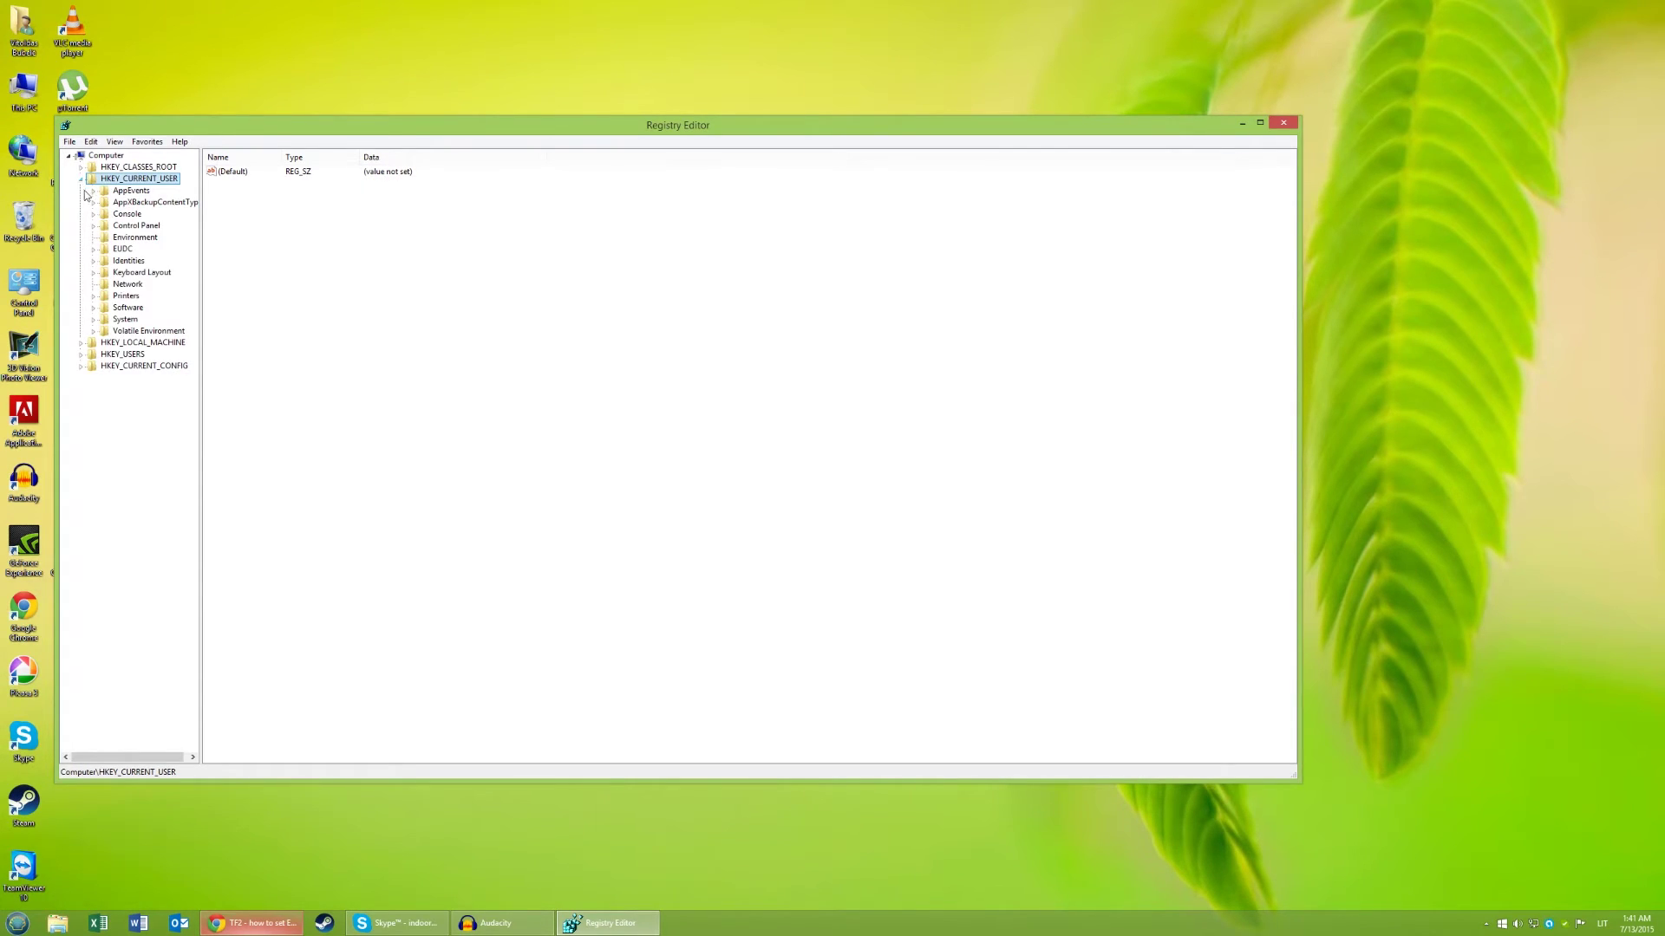
click(93, 307)
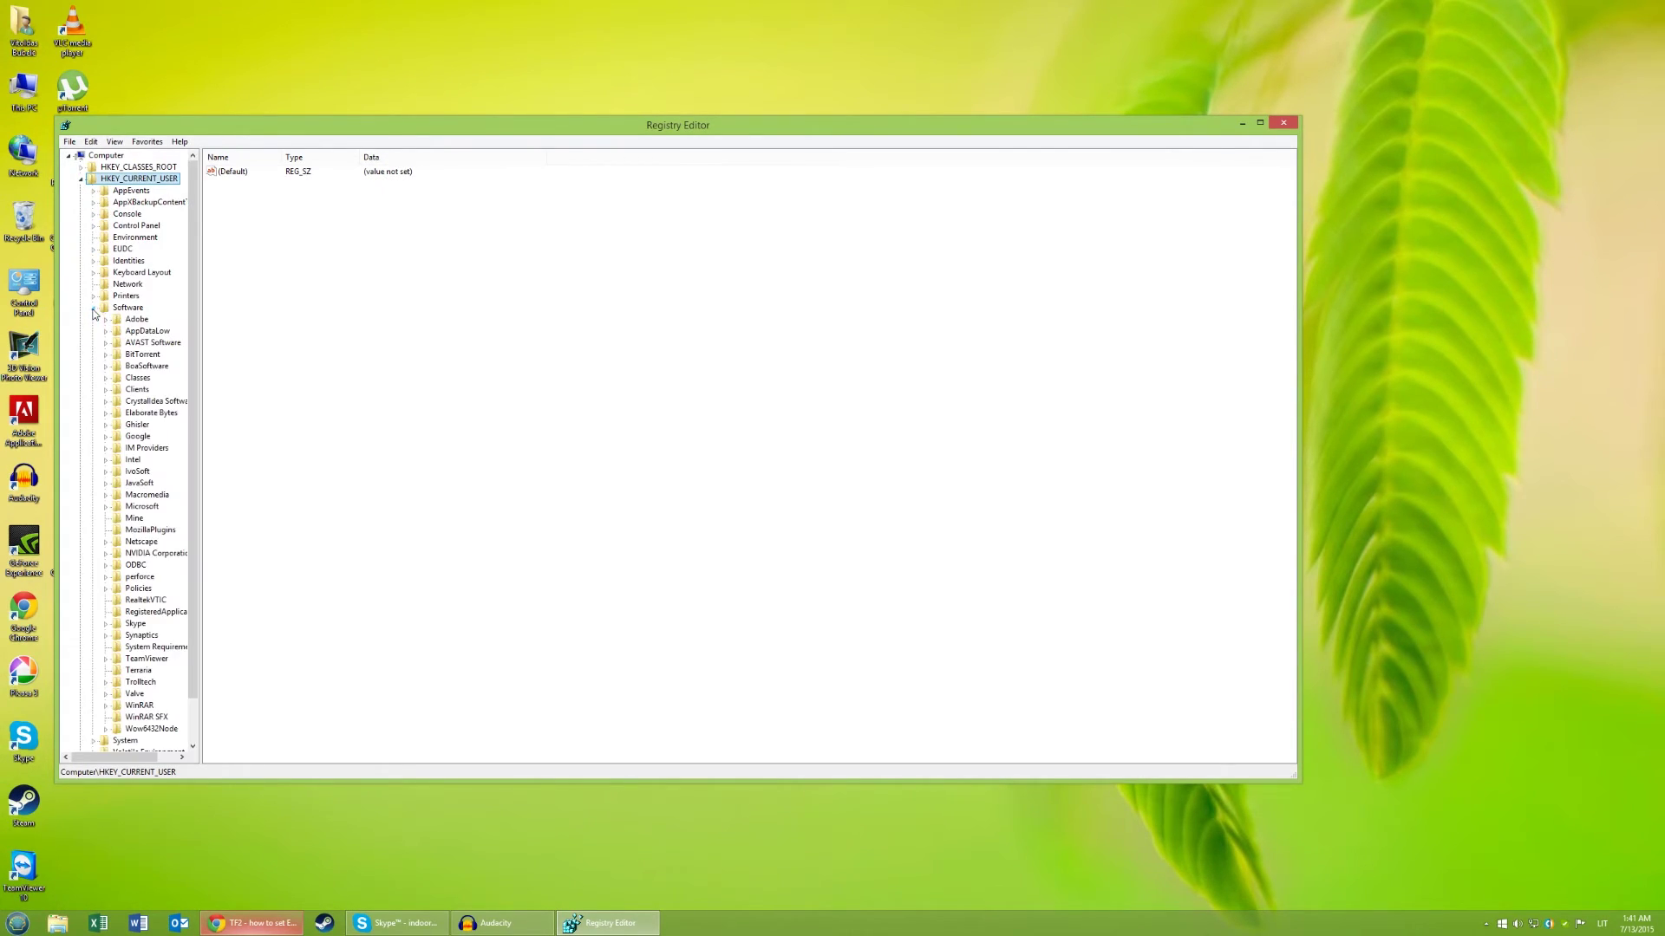
click(105, 693)
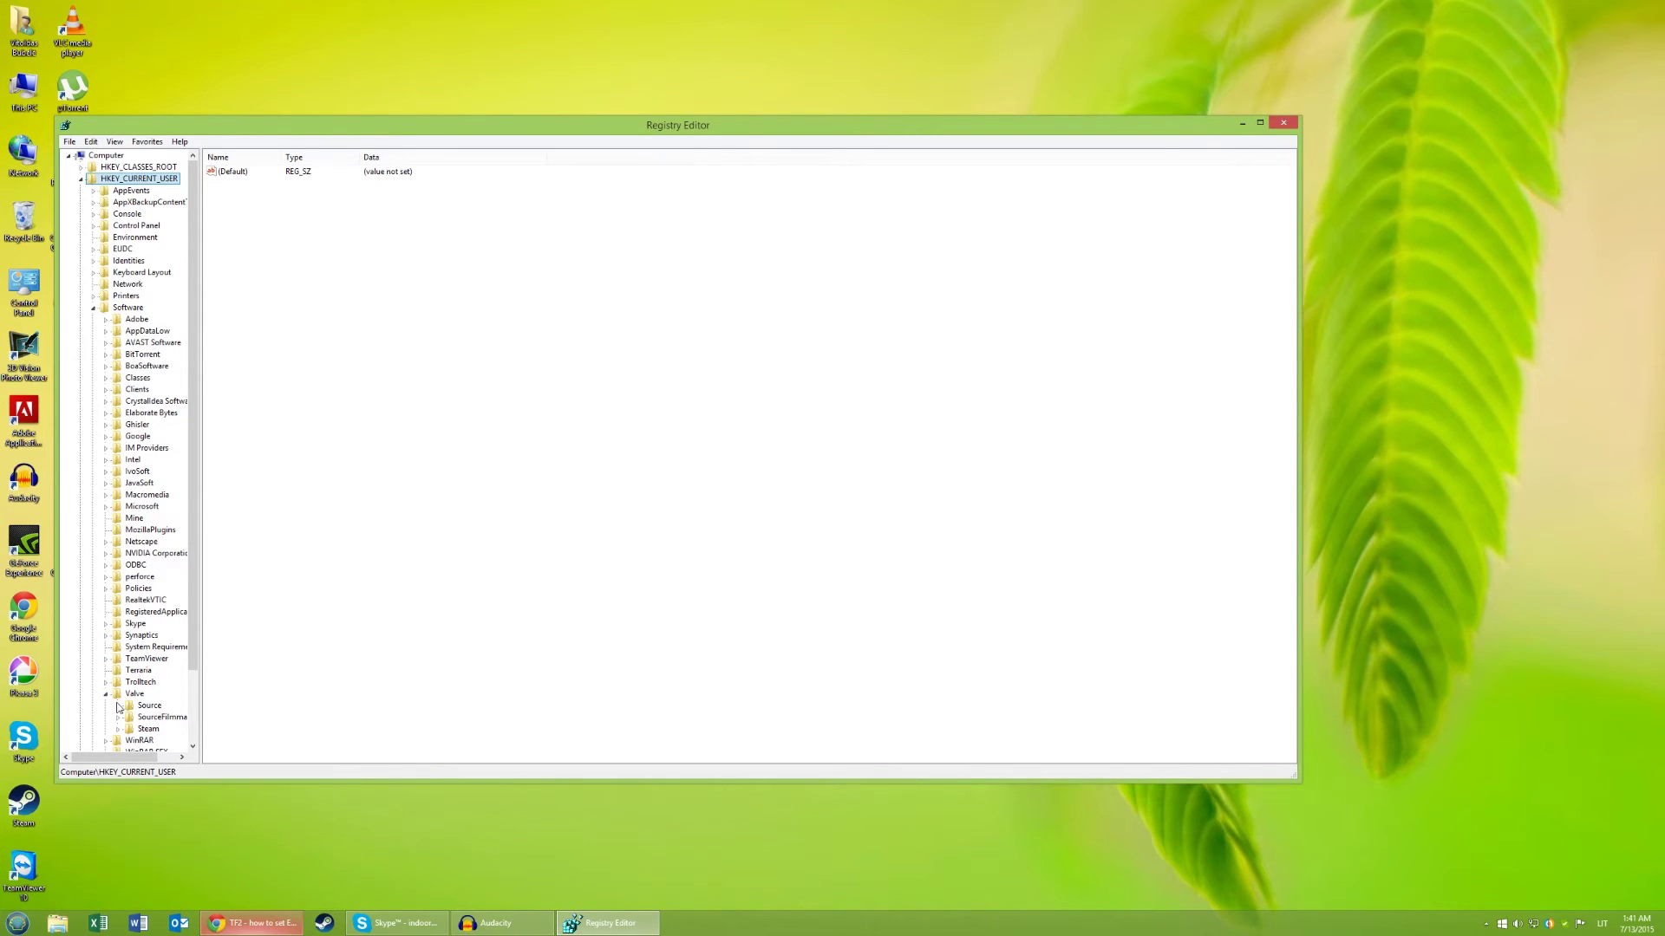
click(118, 705)
click(130, 717)
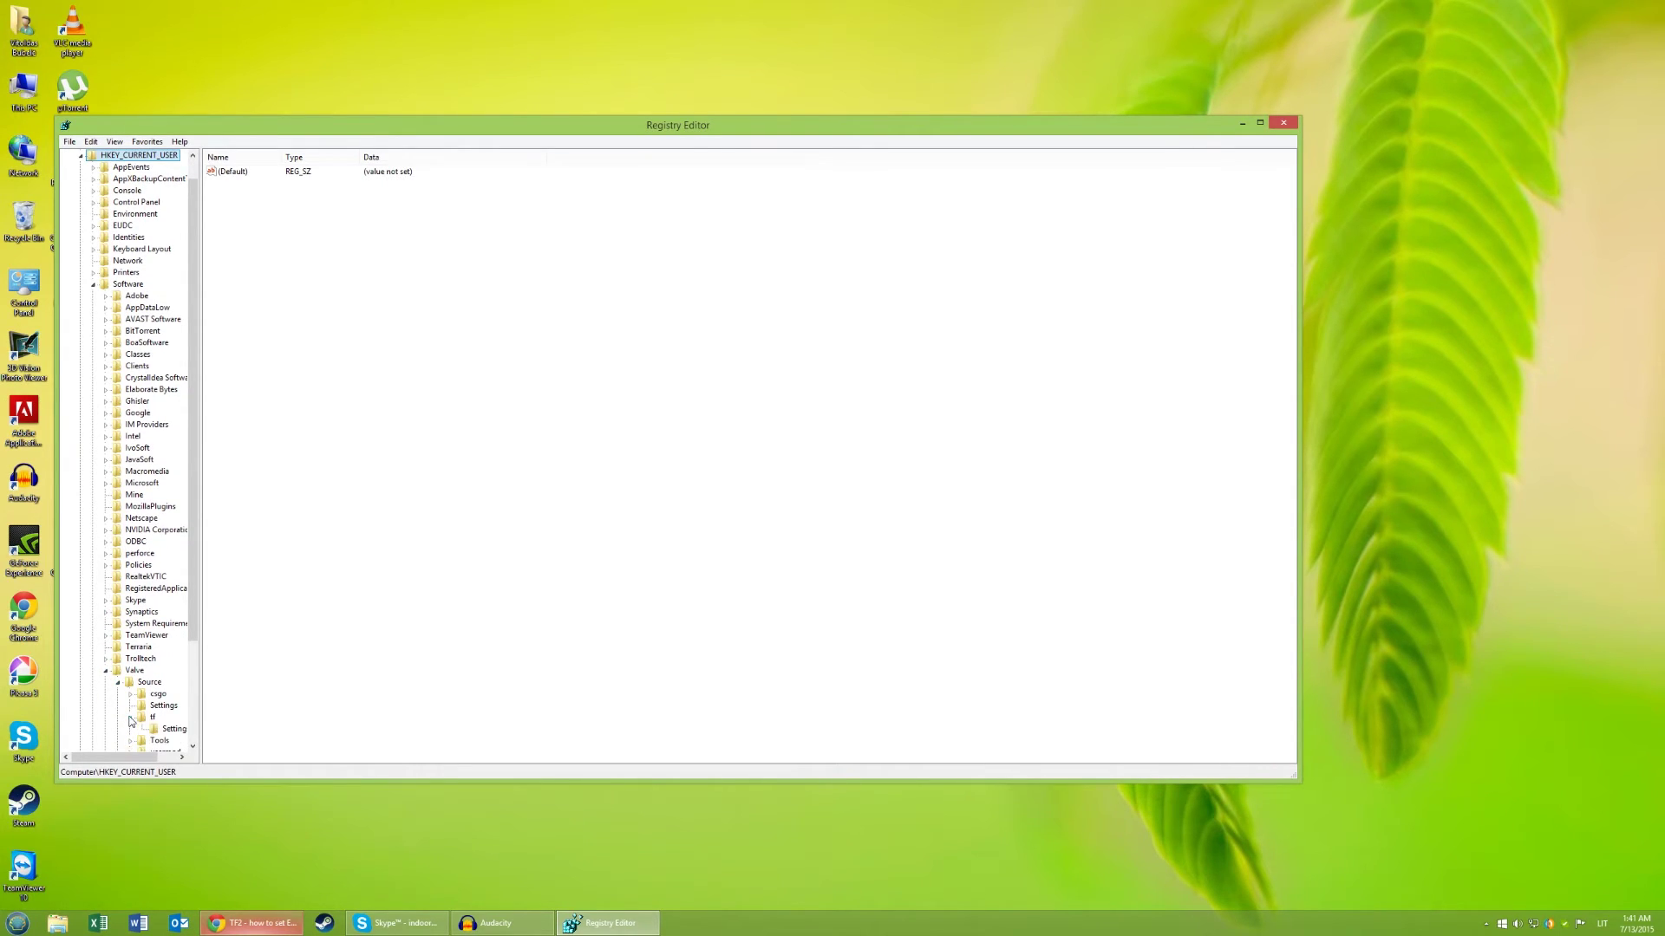
click(159, 730)
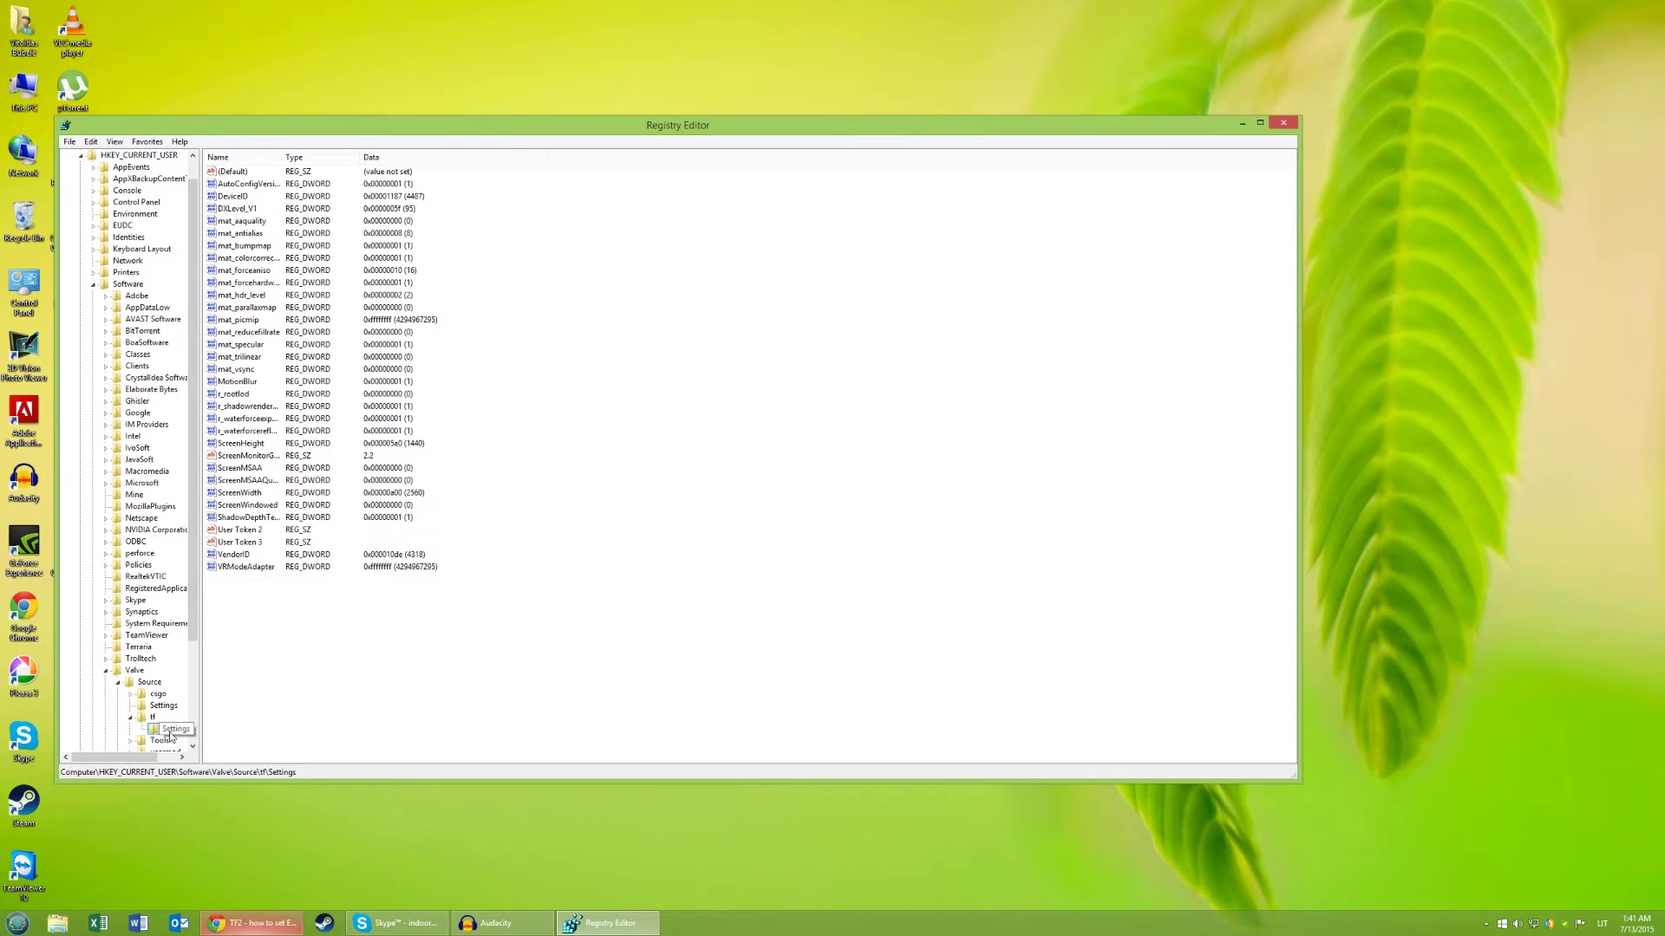
key(Delete)
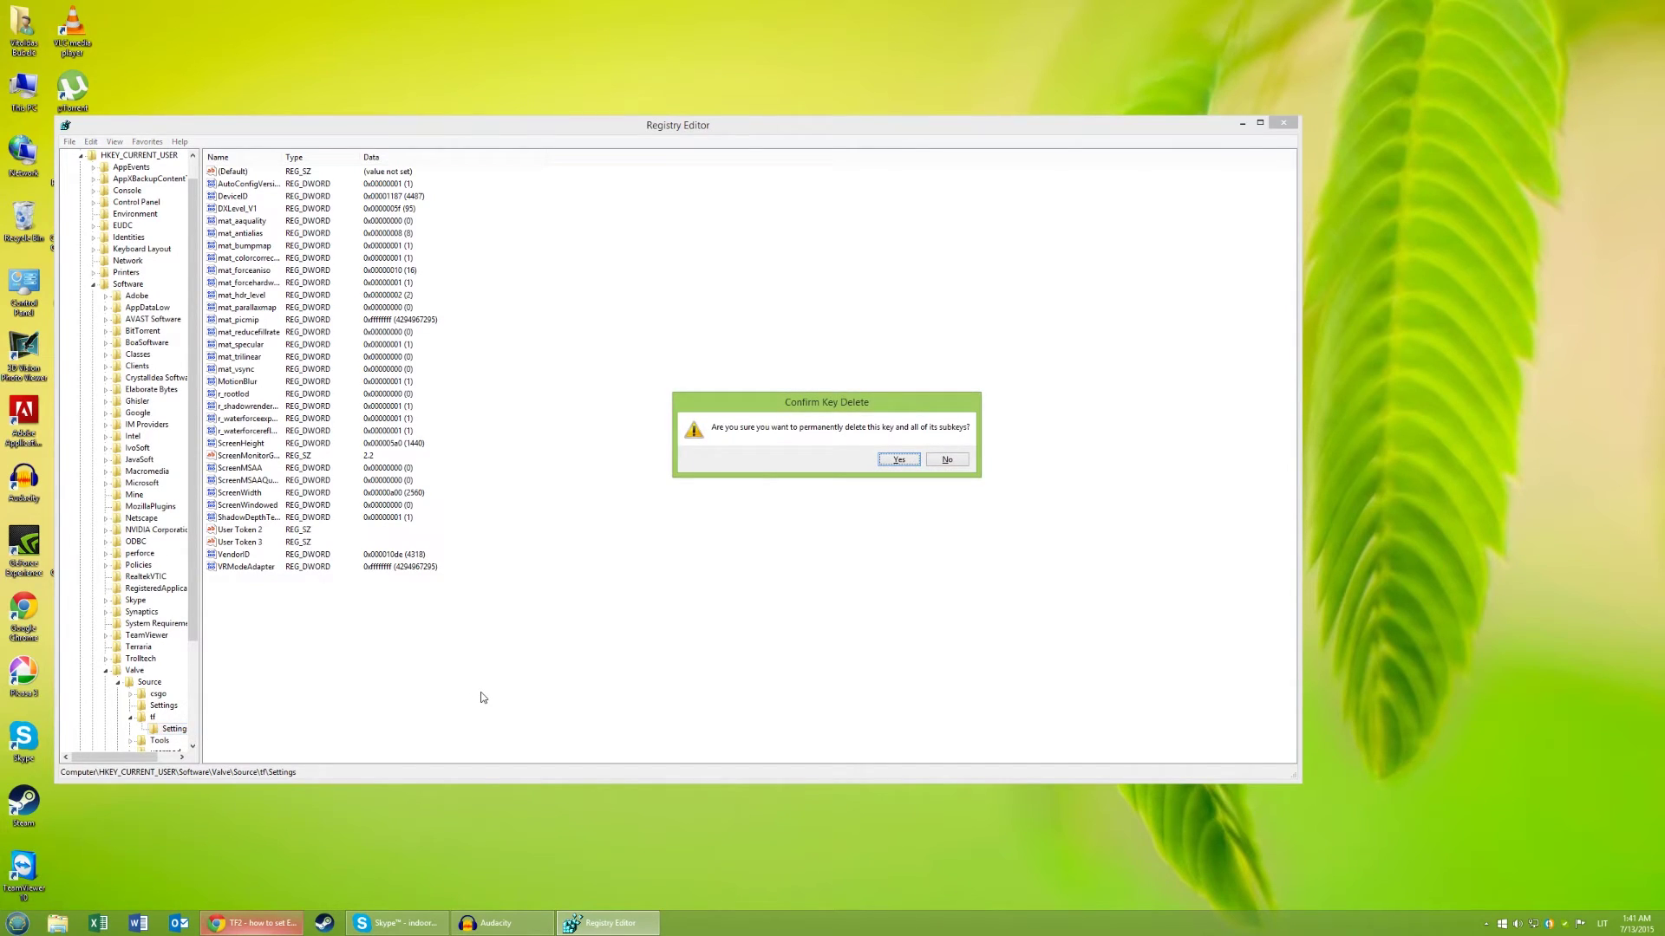
key(Return)
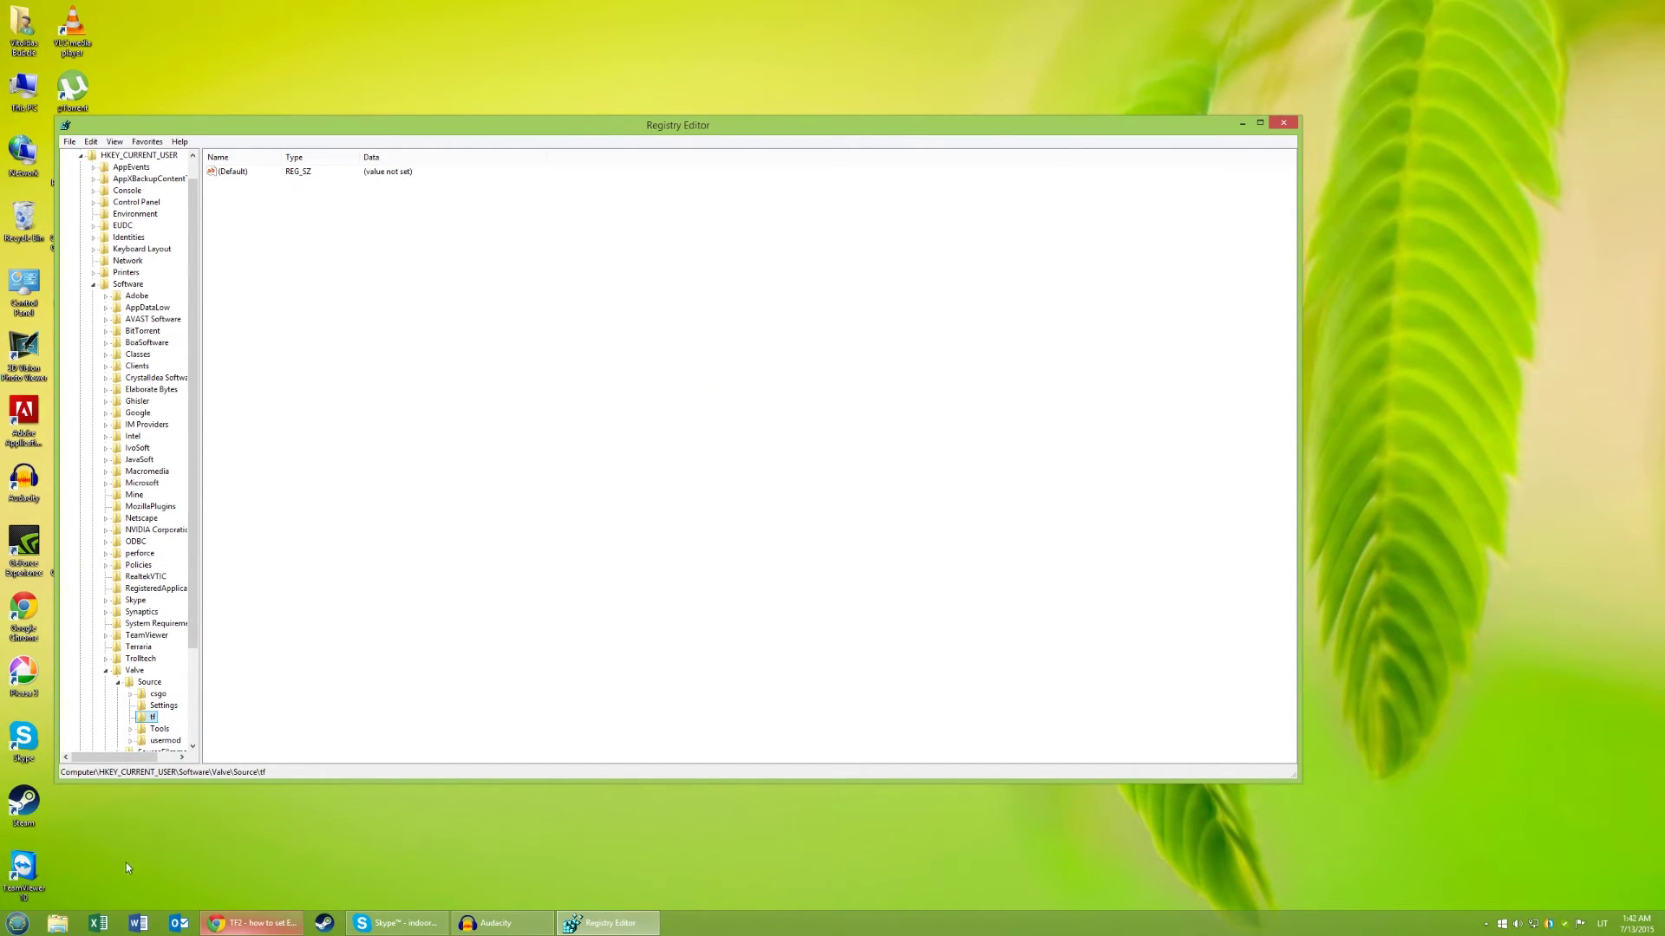
Browse File Explorer to C:\Program Files (x86)\Steam\steamapps\common.
click(58, 923)
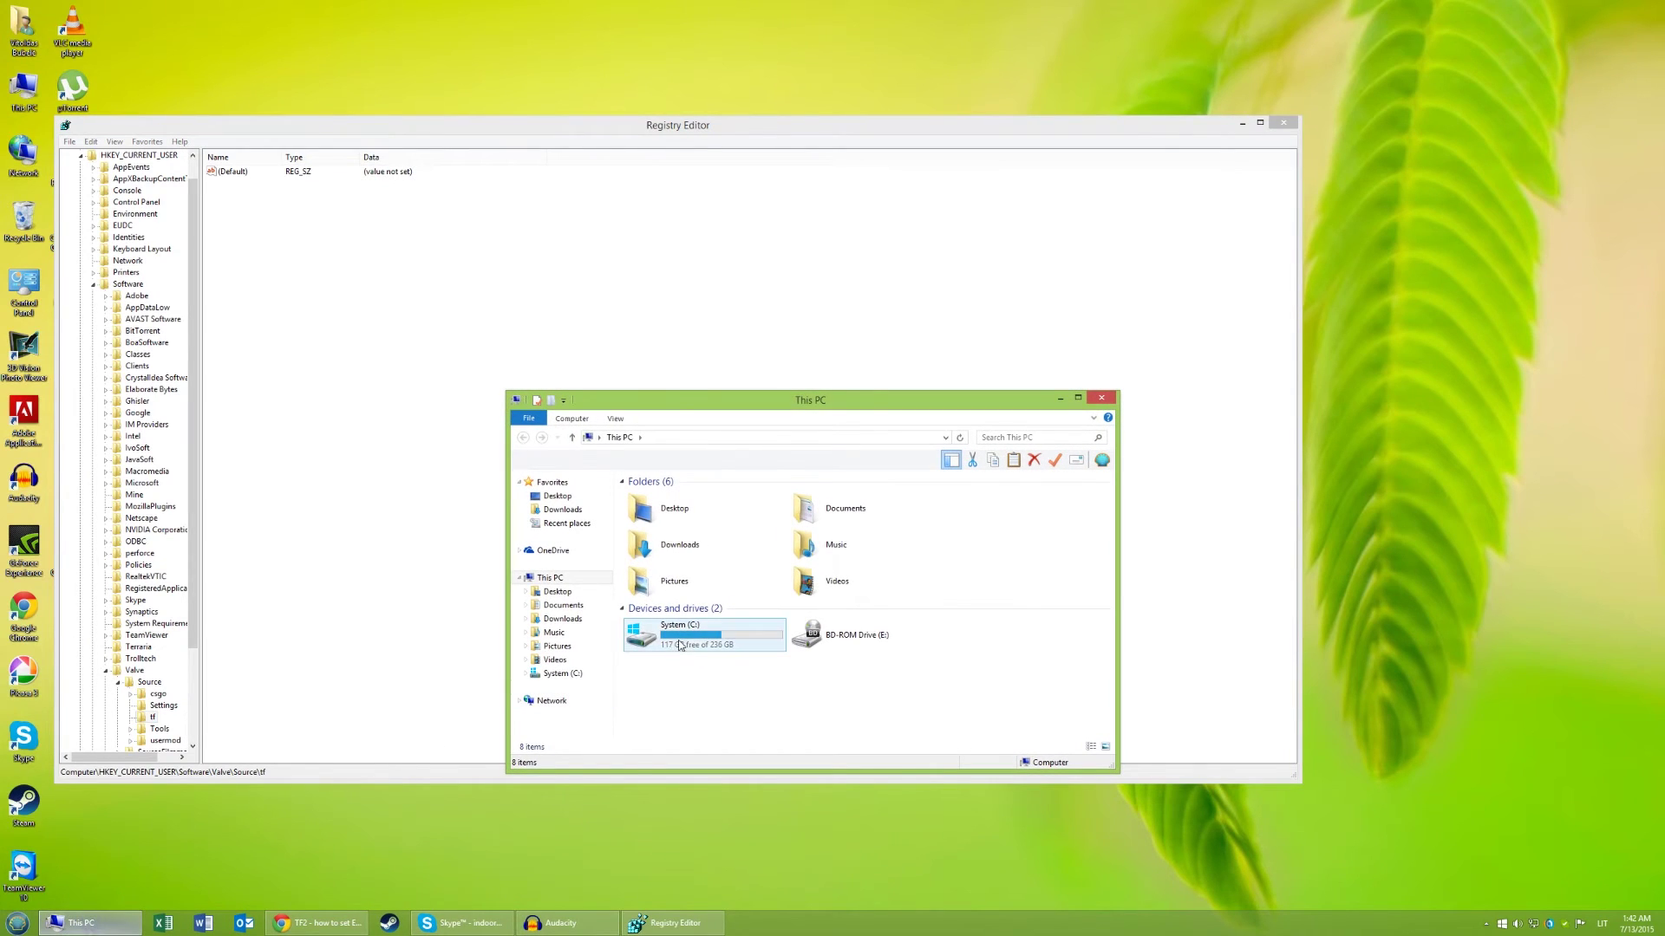
double_click(670, 551)
scroll(679, 641, down, 4)
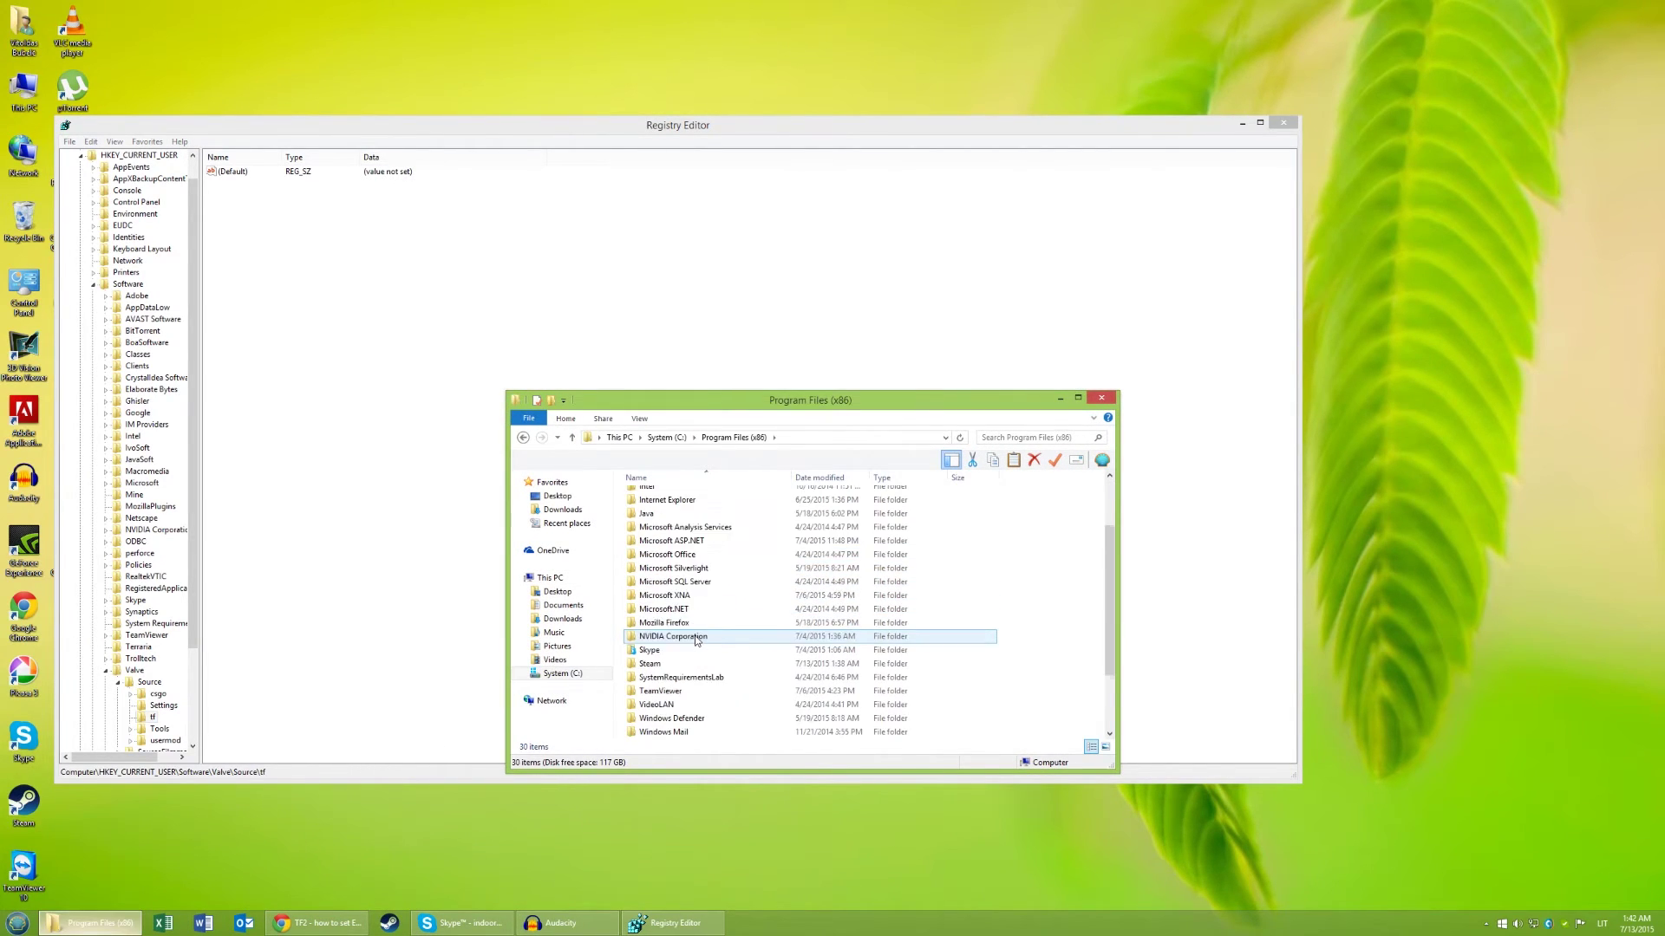
double_click(650, 623)
scroll(689, 607, down, 3)
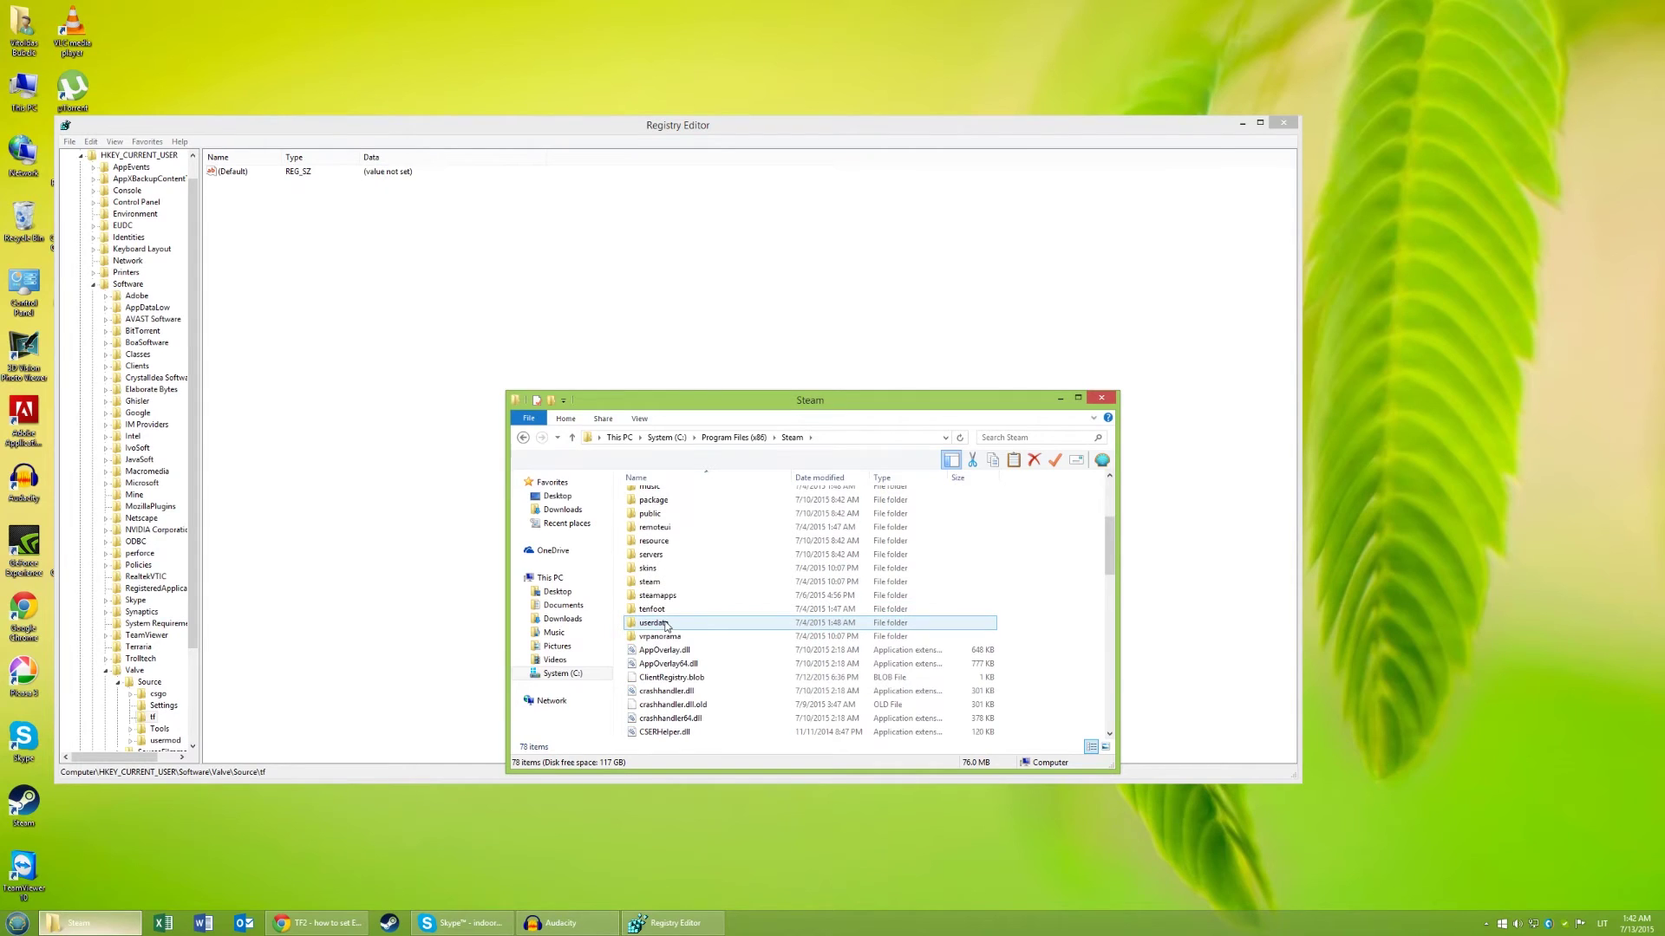
double_click(692, 600)
double_click(678, 511)
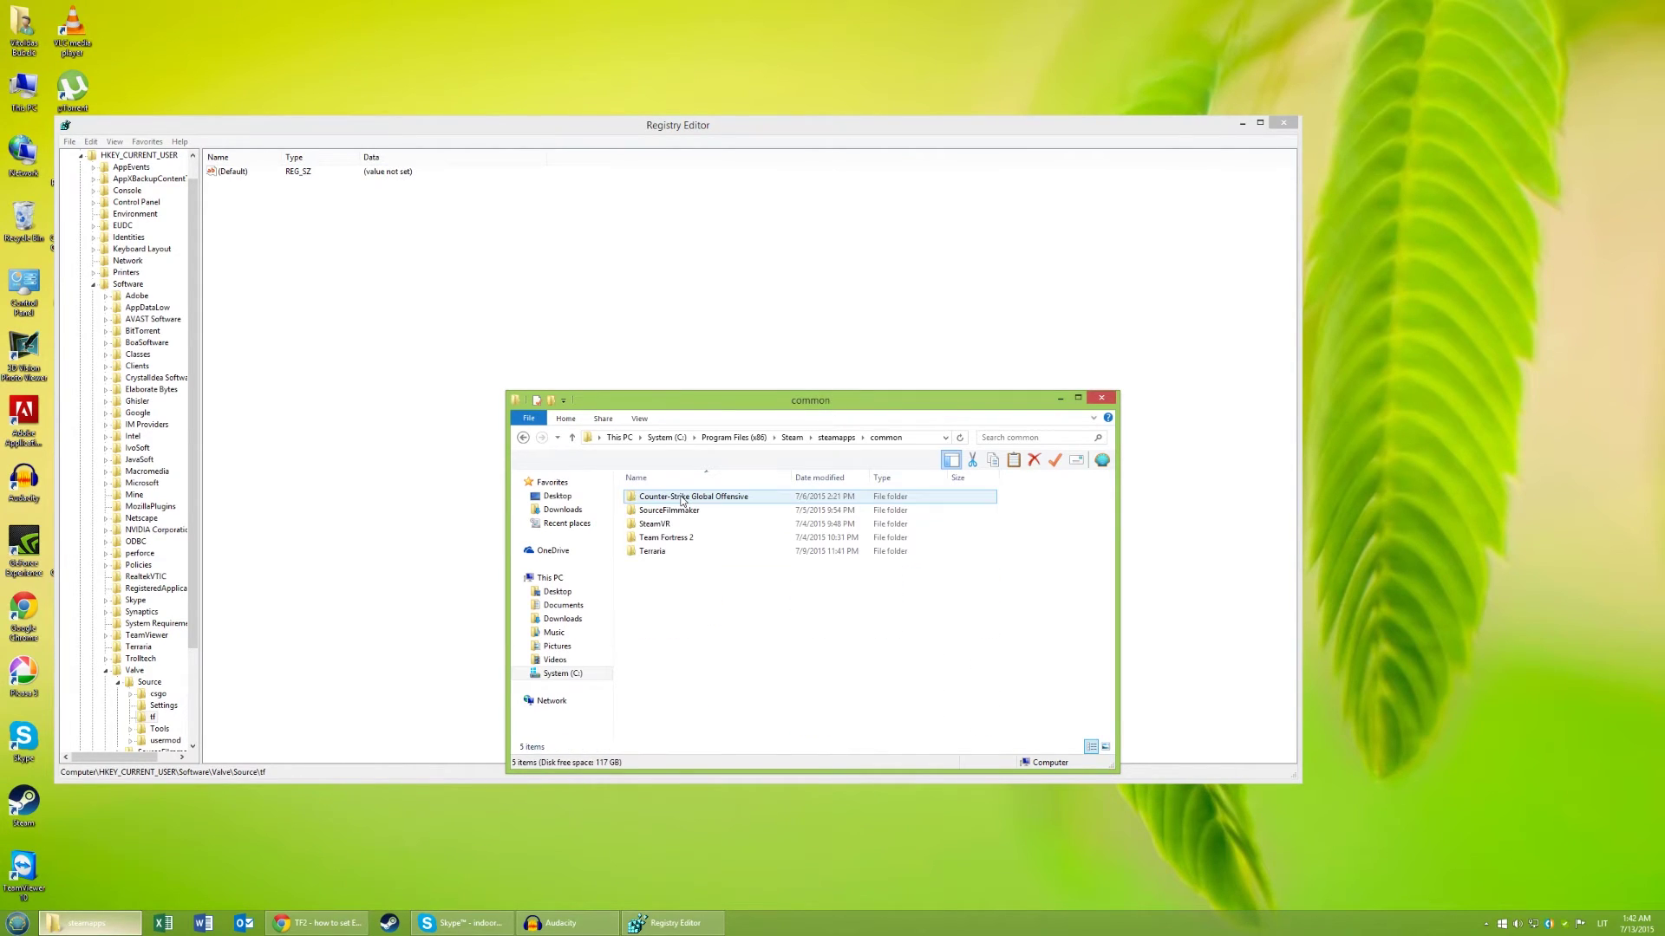
Permanently delete the Team Fortress 2 folder, then return to Steam.
click(672, 537)
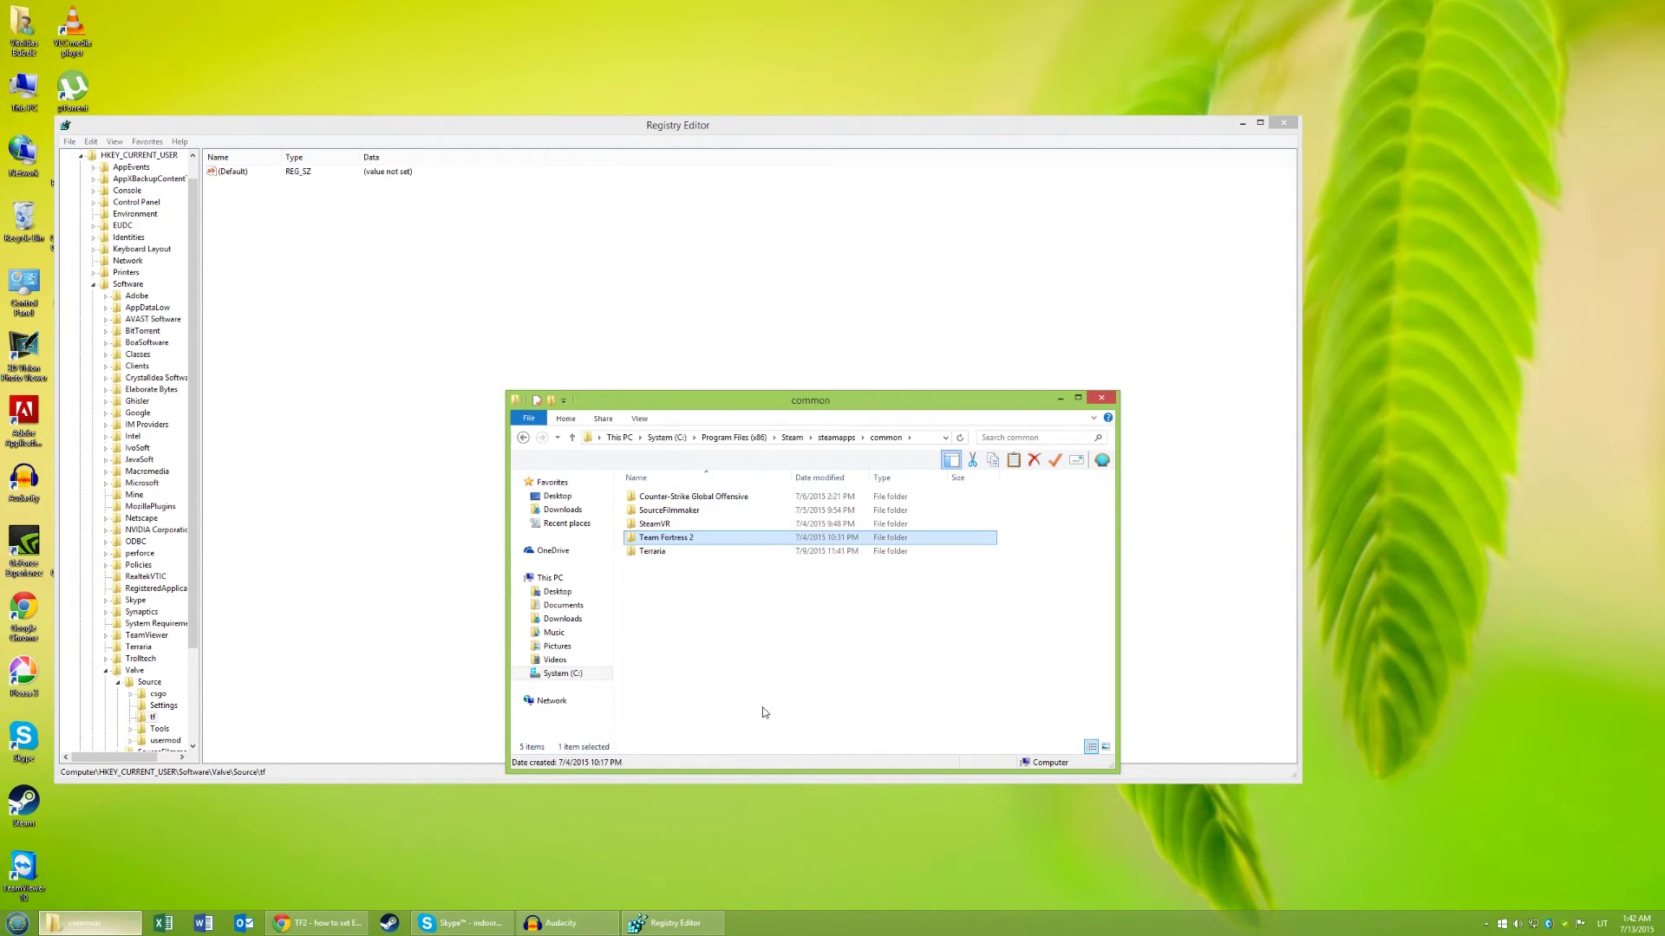
key(shift+Delete)
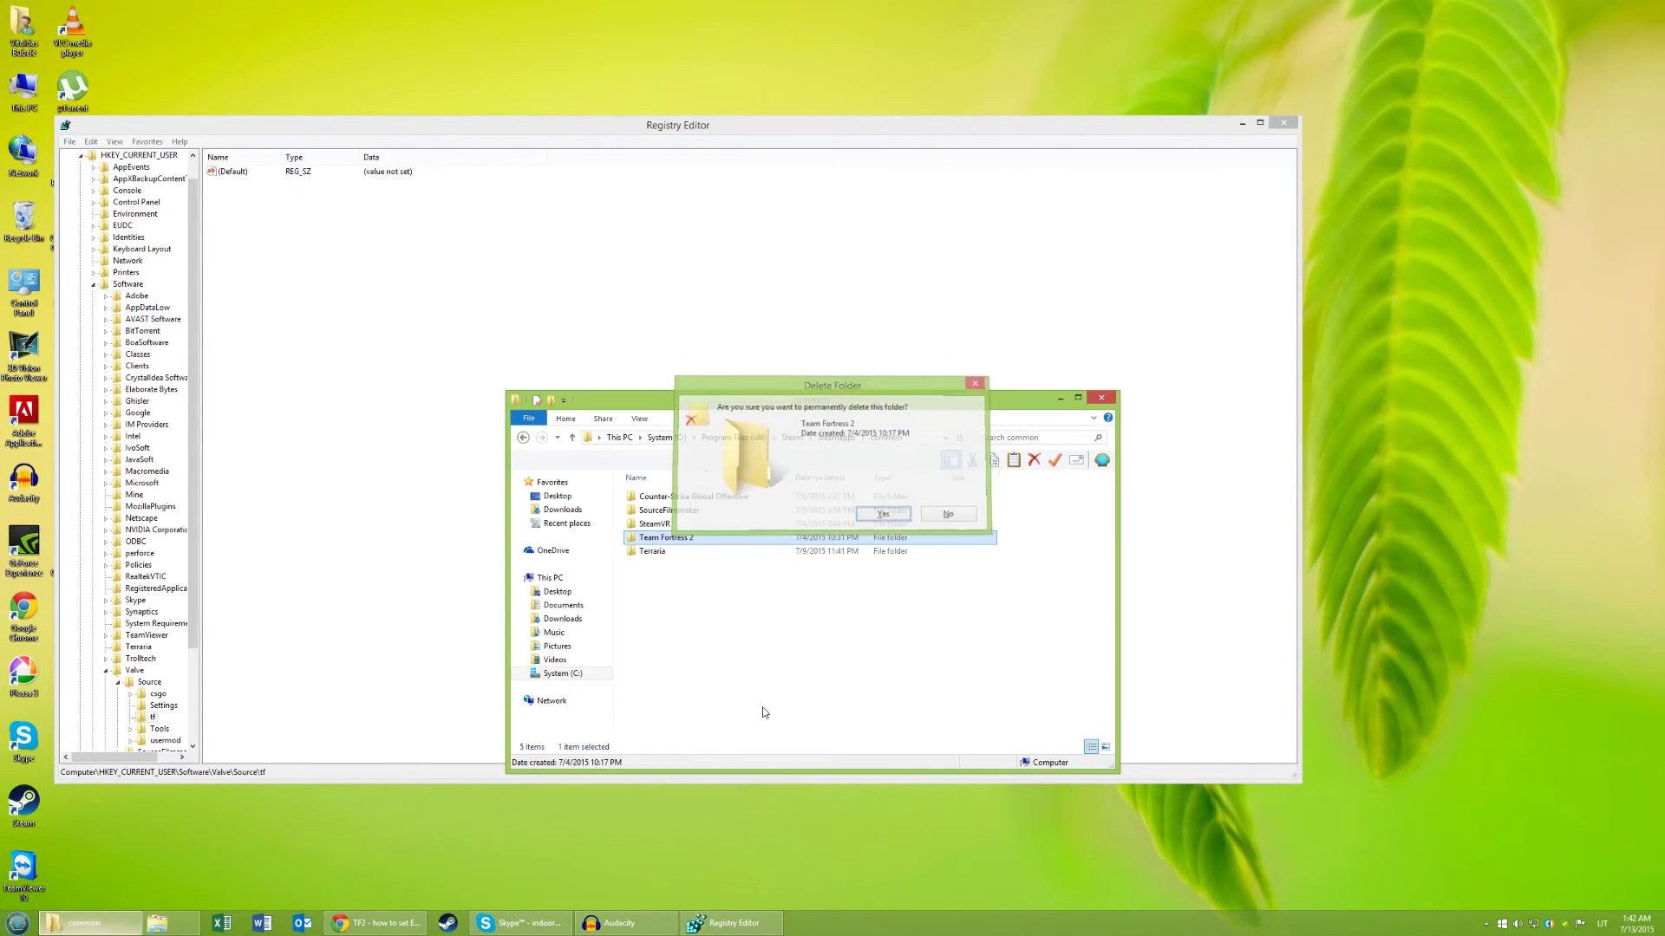
key(Return)
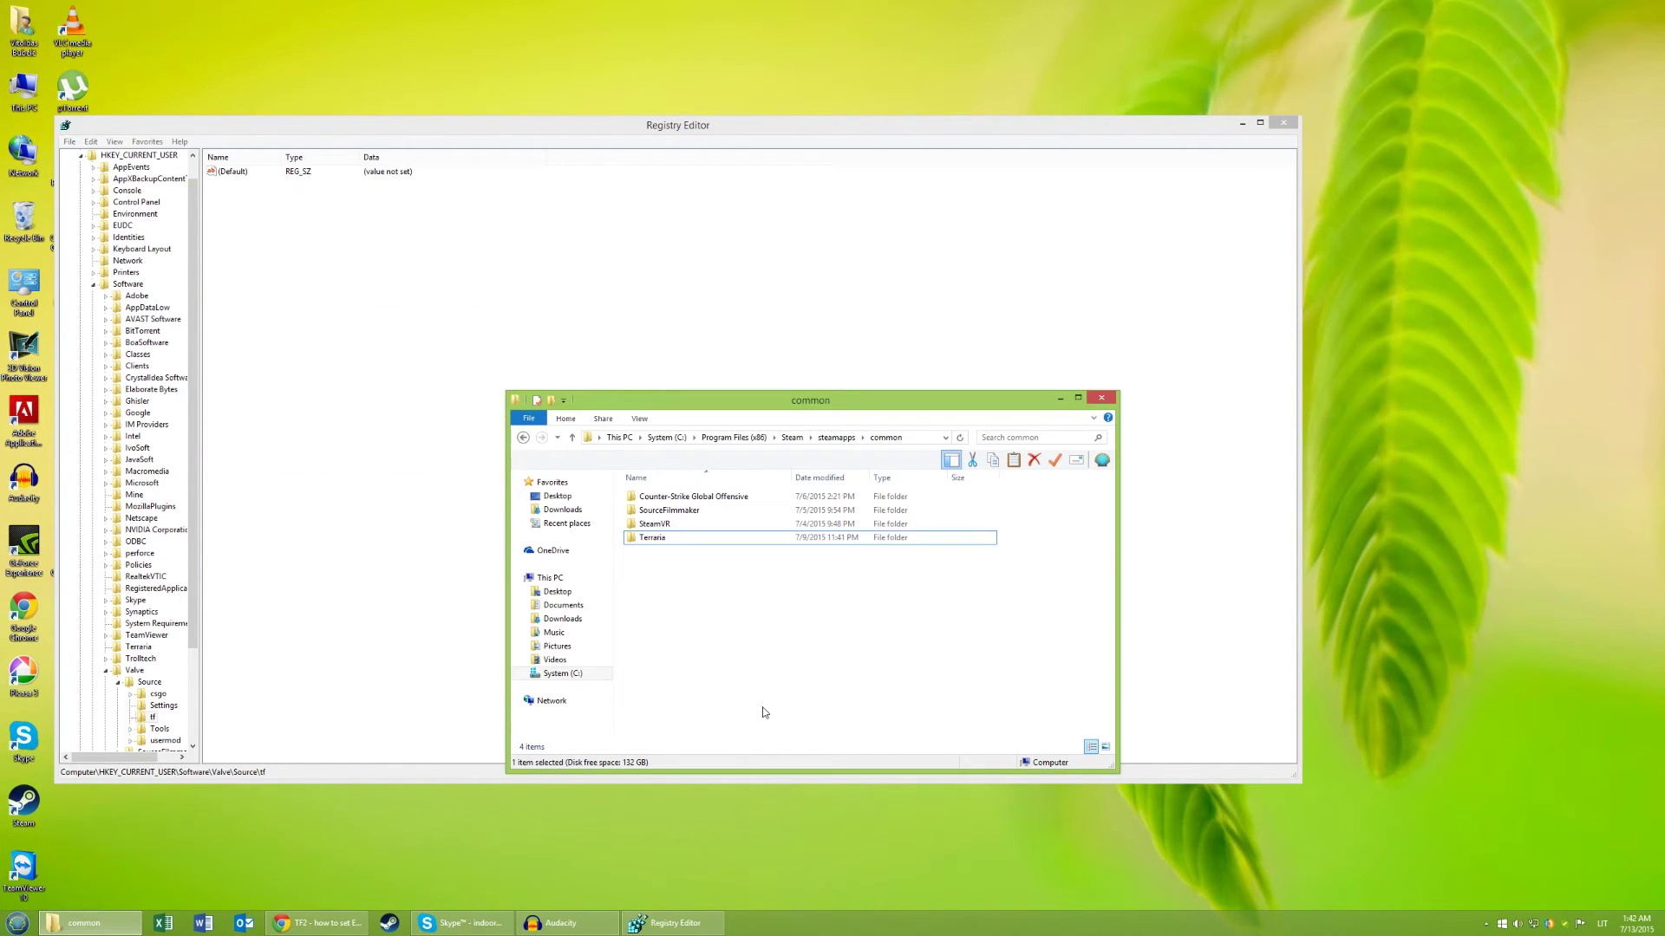
click(388, 925)
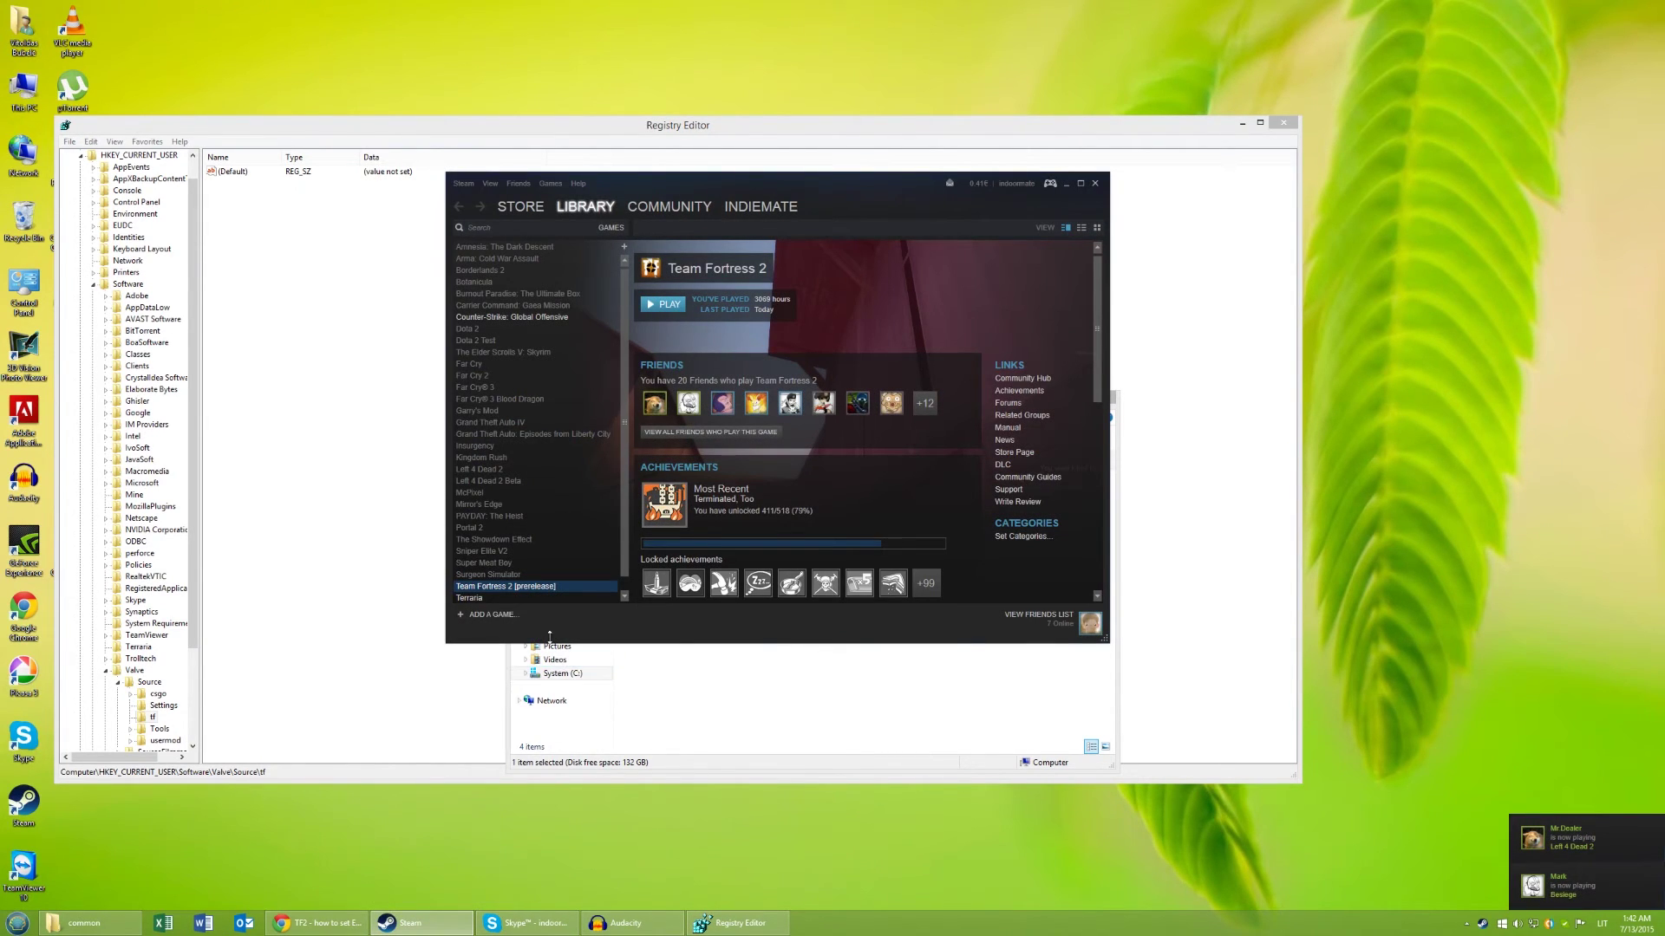
Run Verify Integrity of Game Cache from Team Fortress 2's Local Files properties, then close the dialogs.
right_click(490, 593)
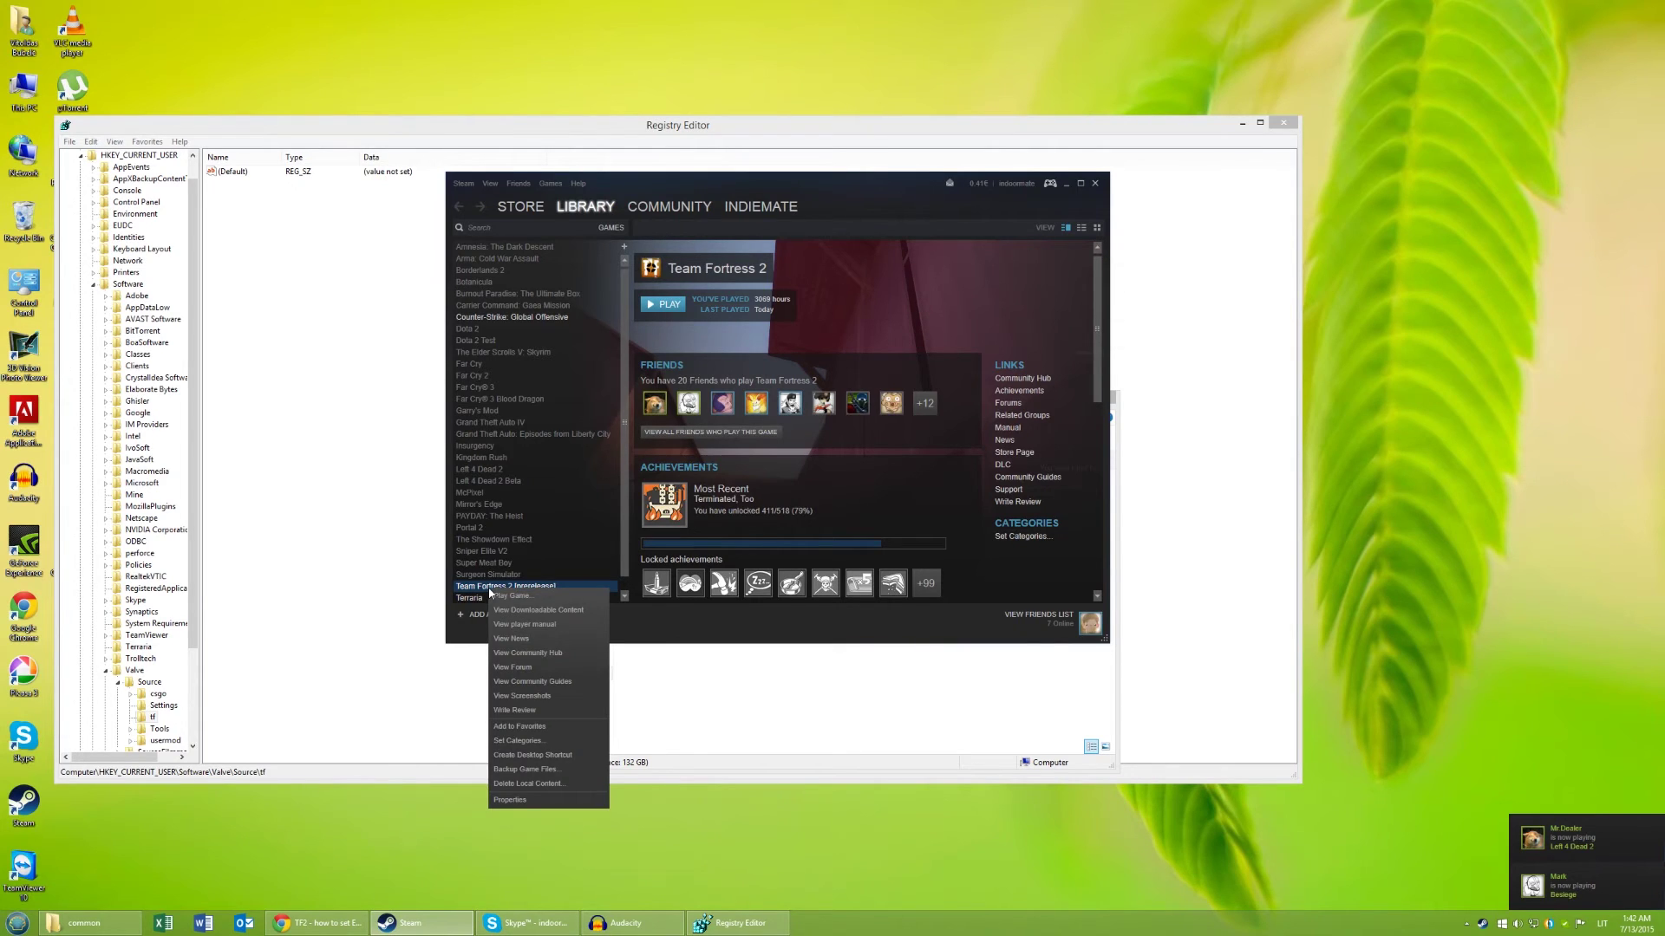
click(512, 799)
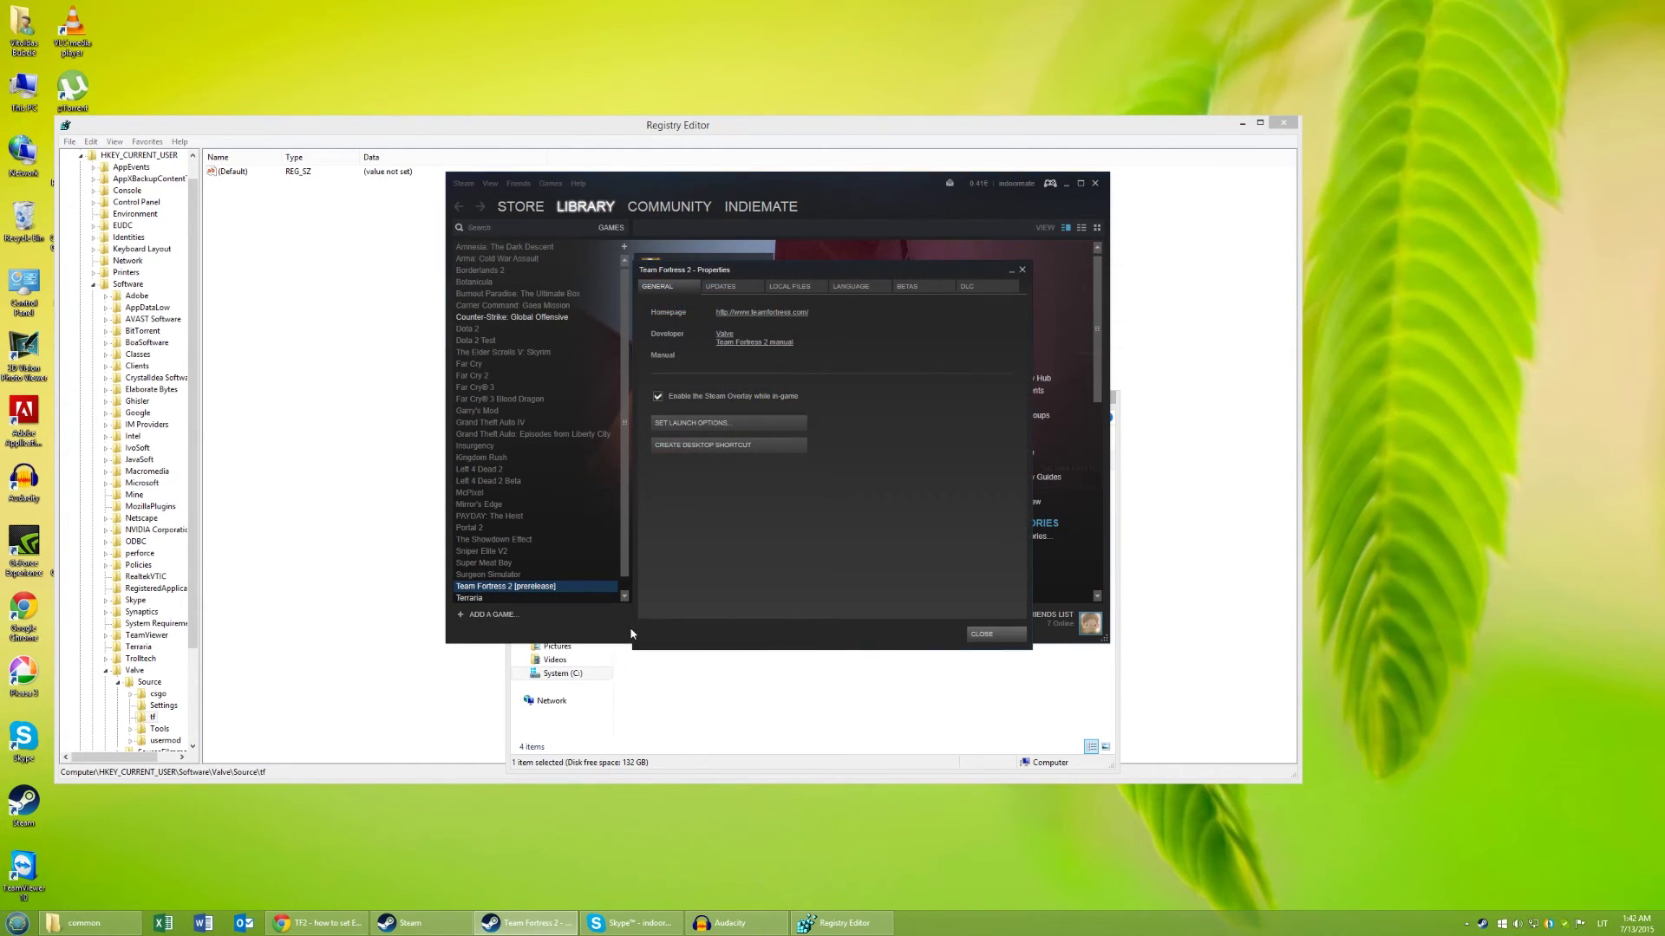
click(767, 286)
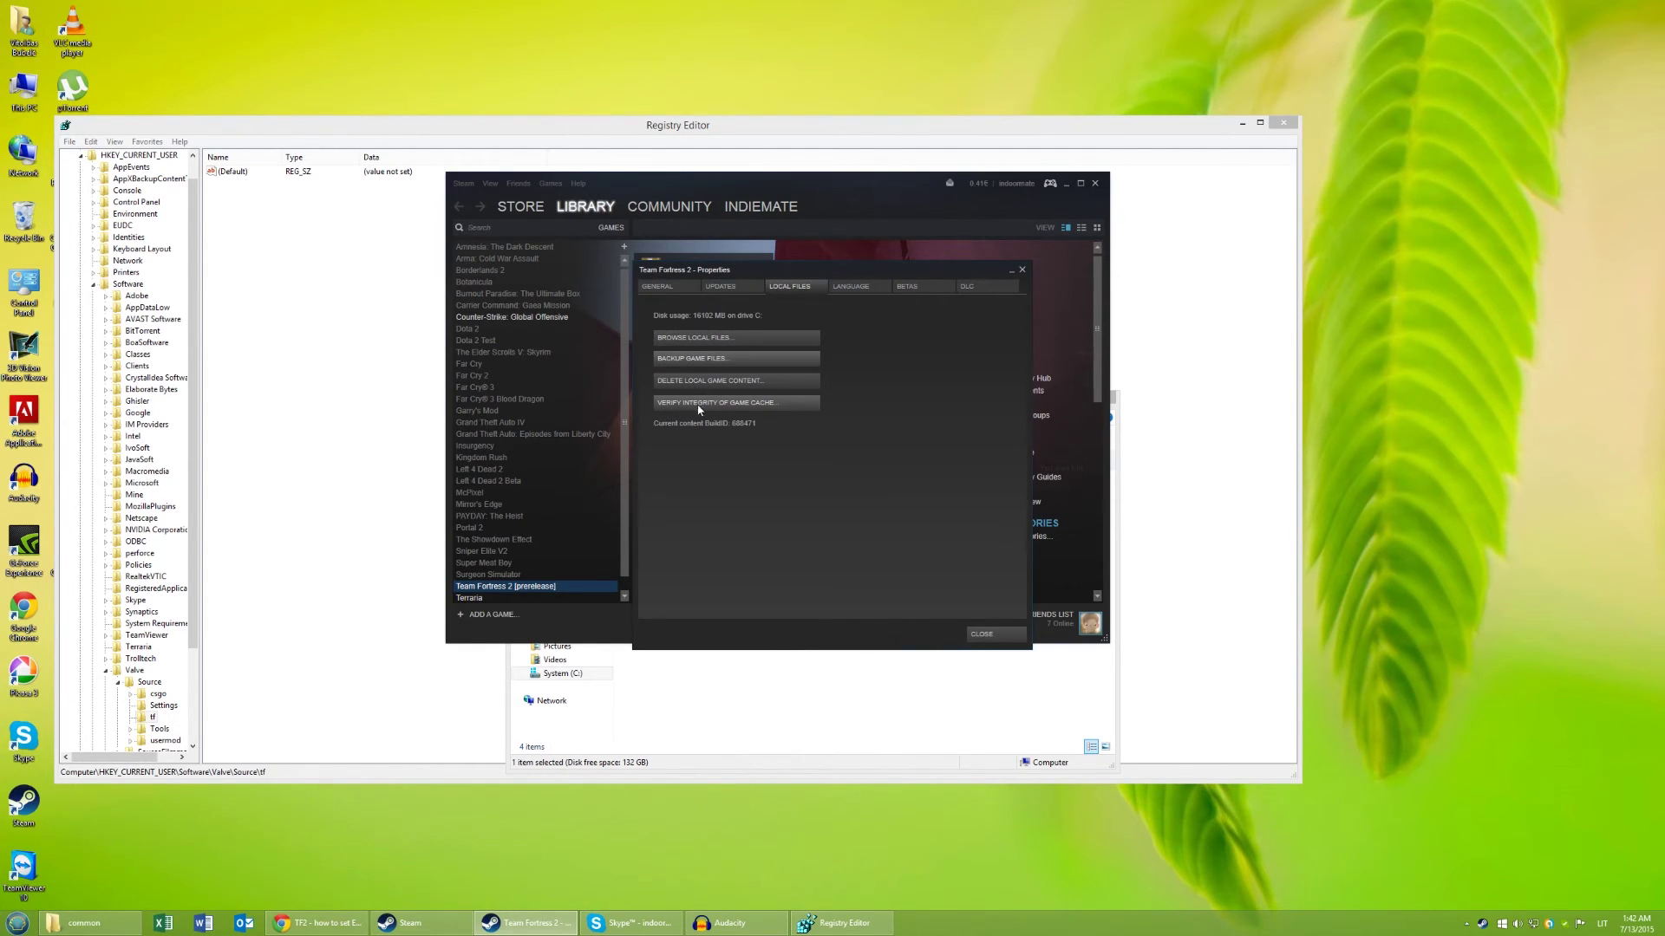
click(737, 405)
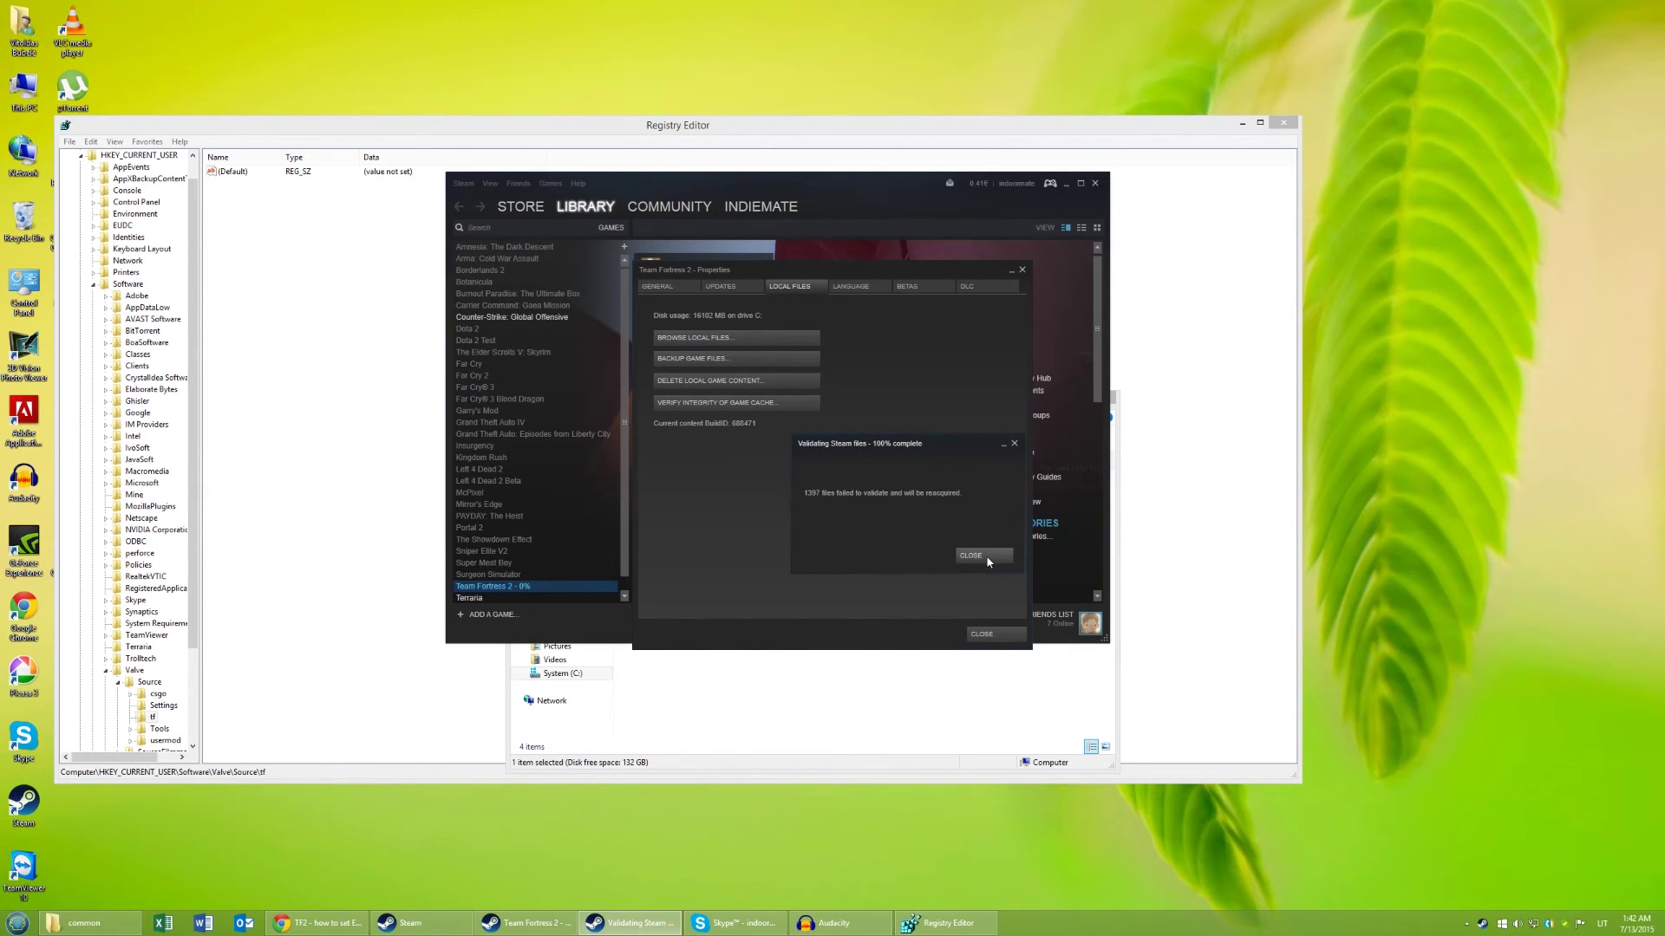
click(988, 558)
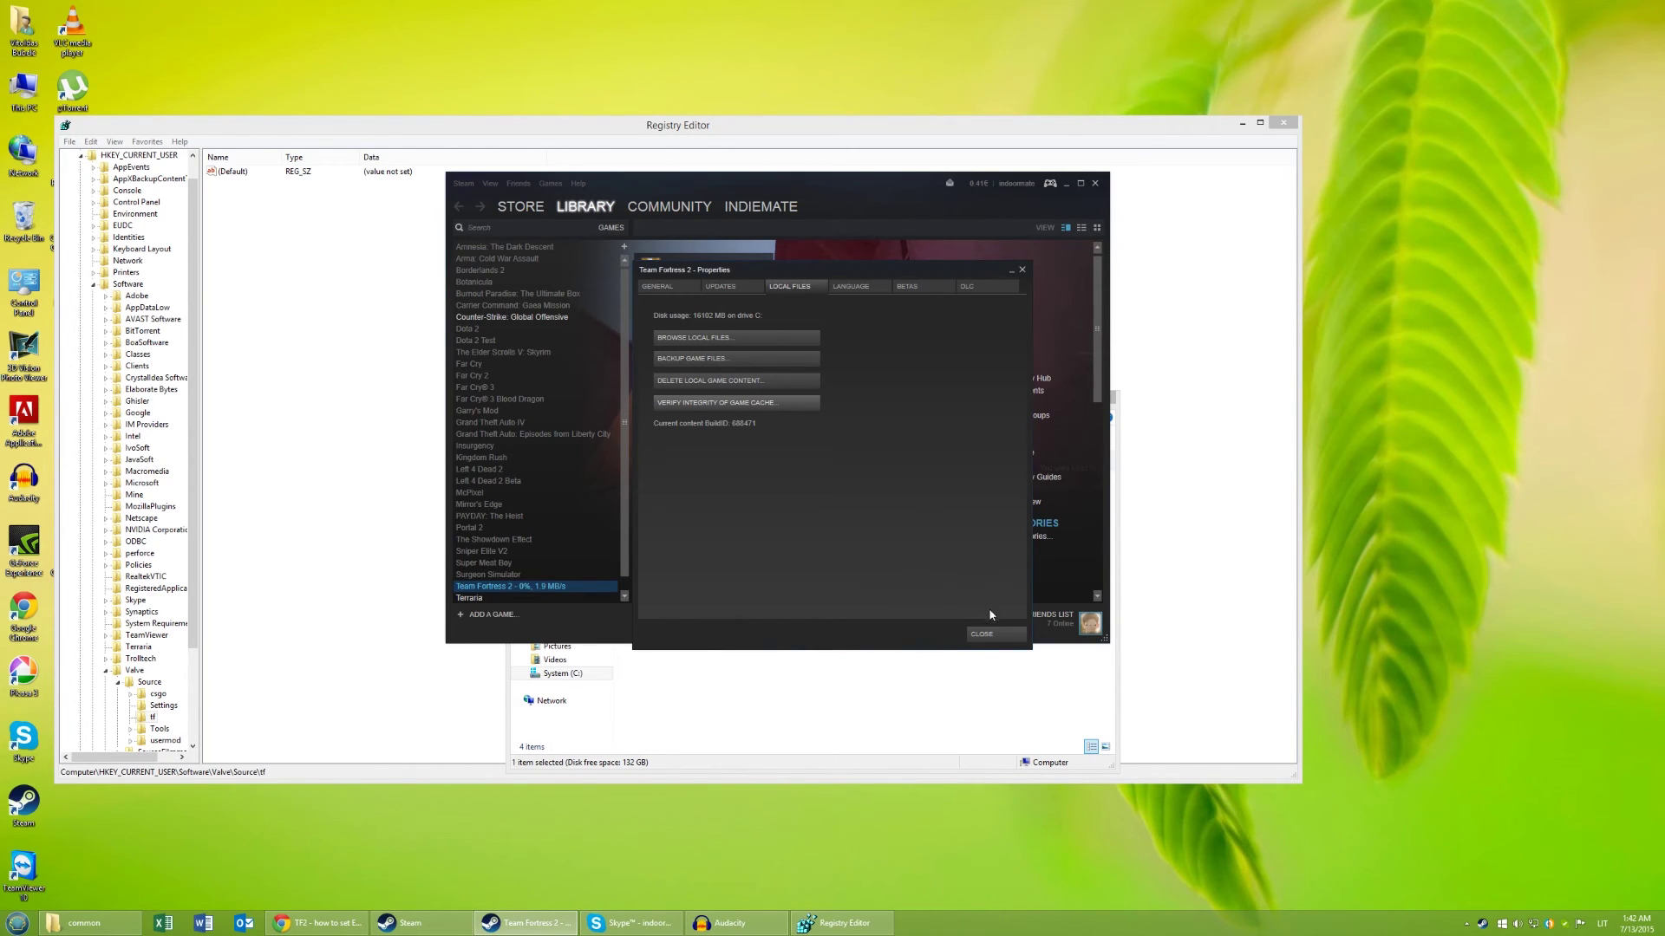
click(986, 642)
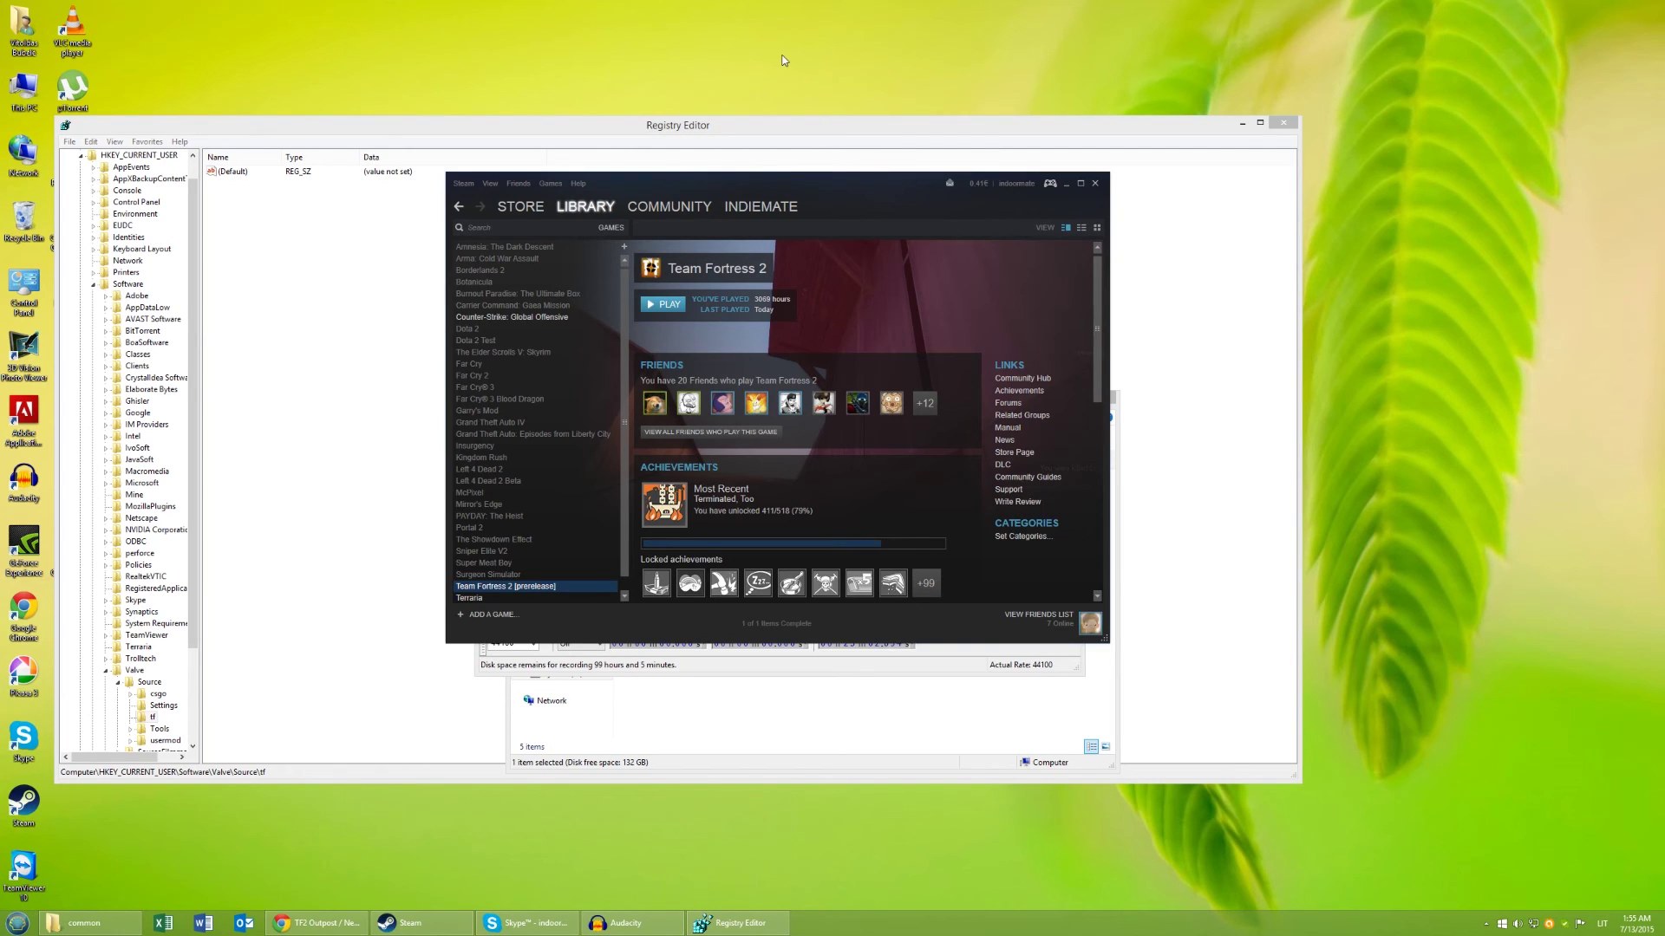
Confirm 'Enable Steam Cloud synchronization' is checked in Steam's Cloud settings and save with OK.
click(463, 183)
click(469, 278)
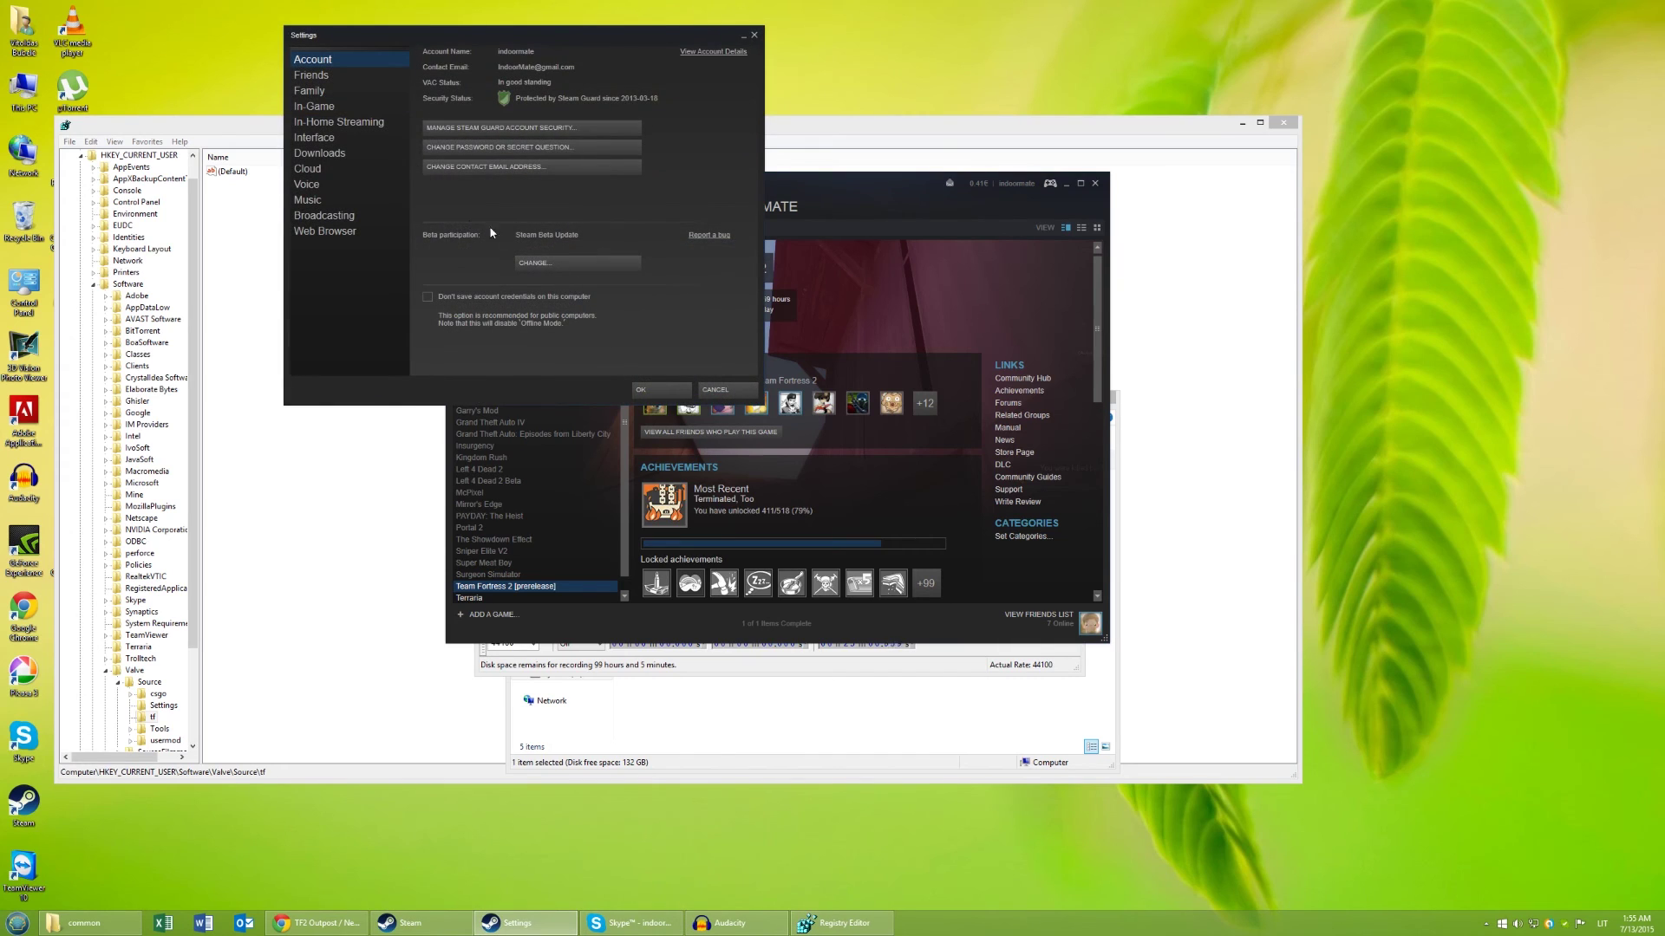
click(307, 171)
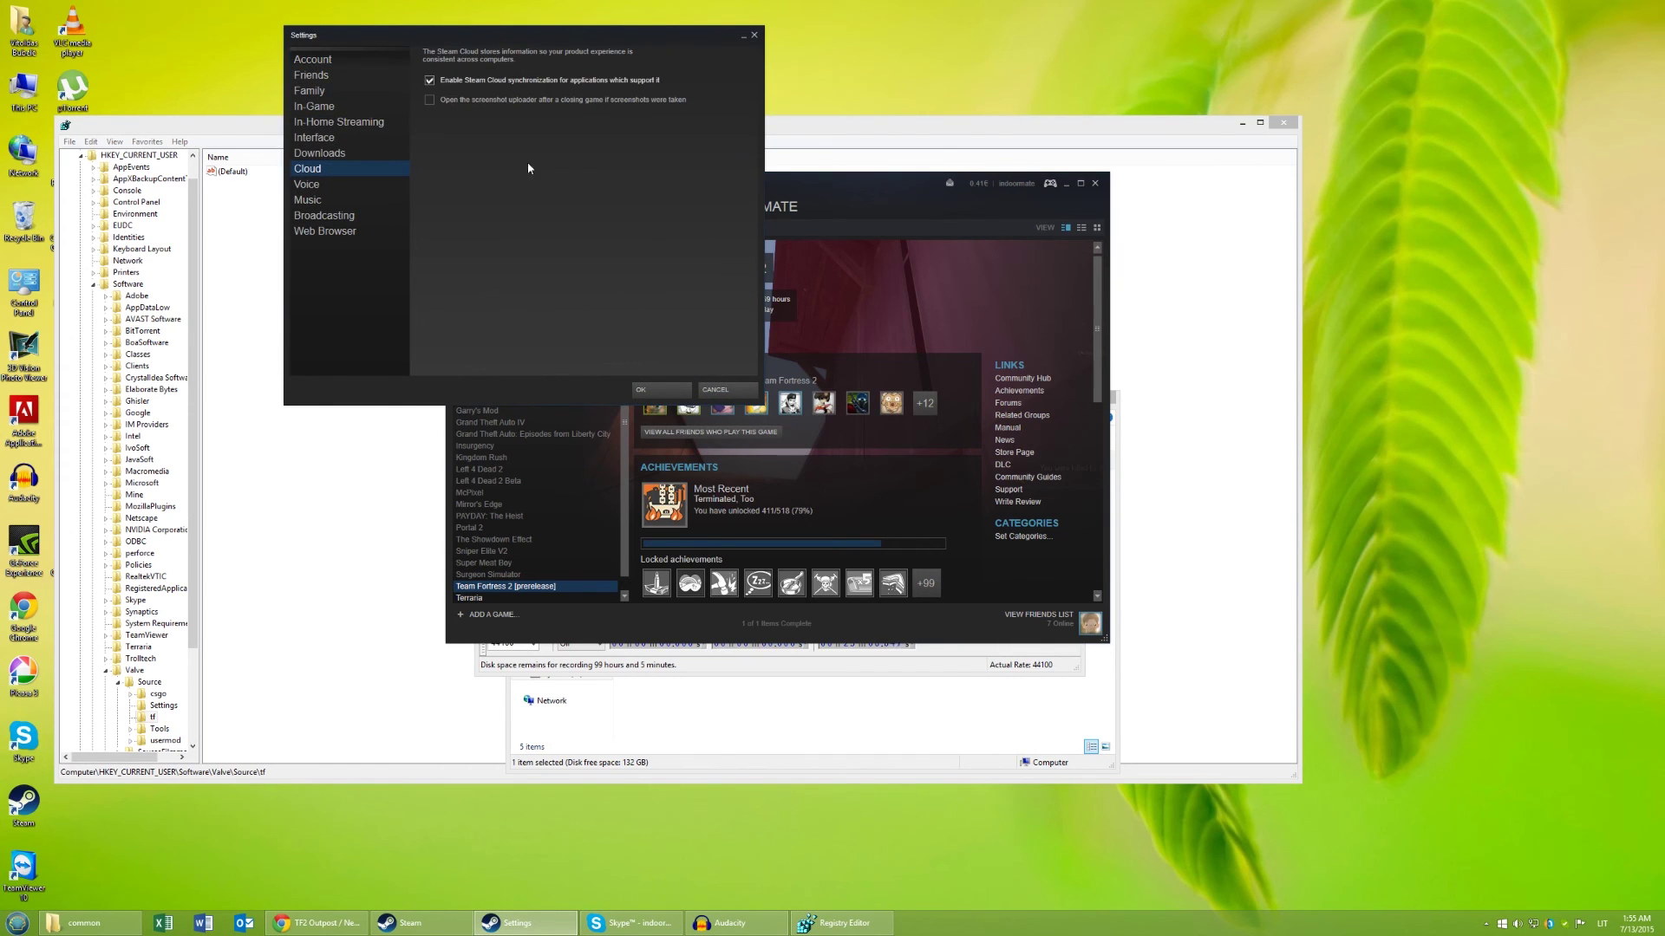
click(661, 388)
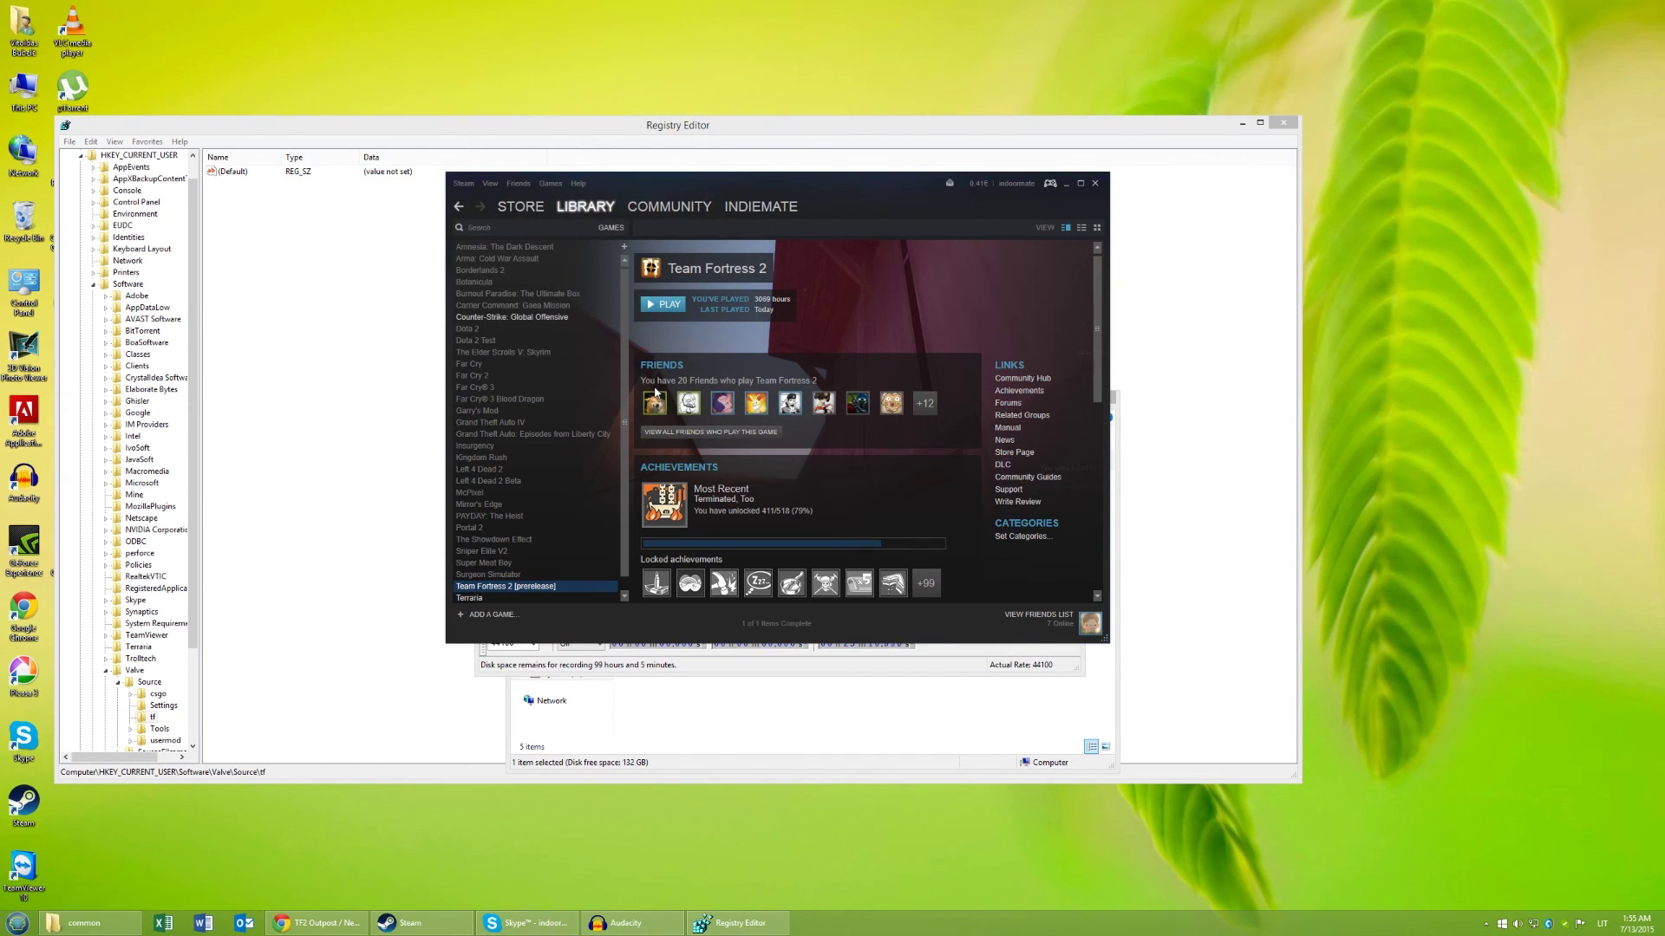